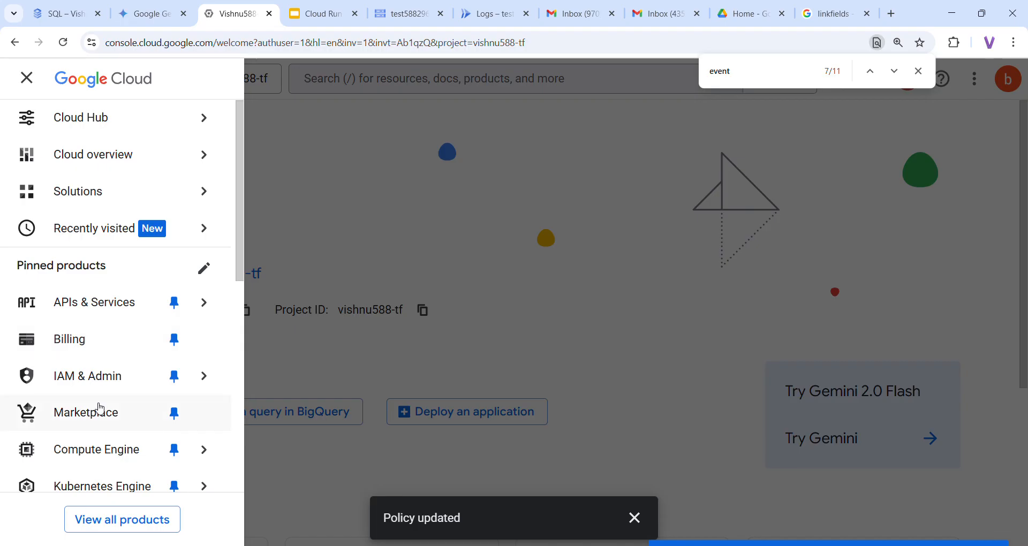
# Go to the Cloud SQL Instances page for the vishnu588-tf project
pyautogui.click(99, 459)
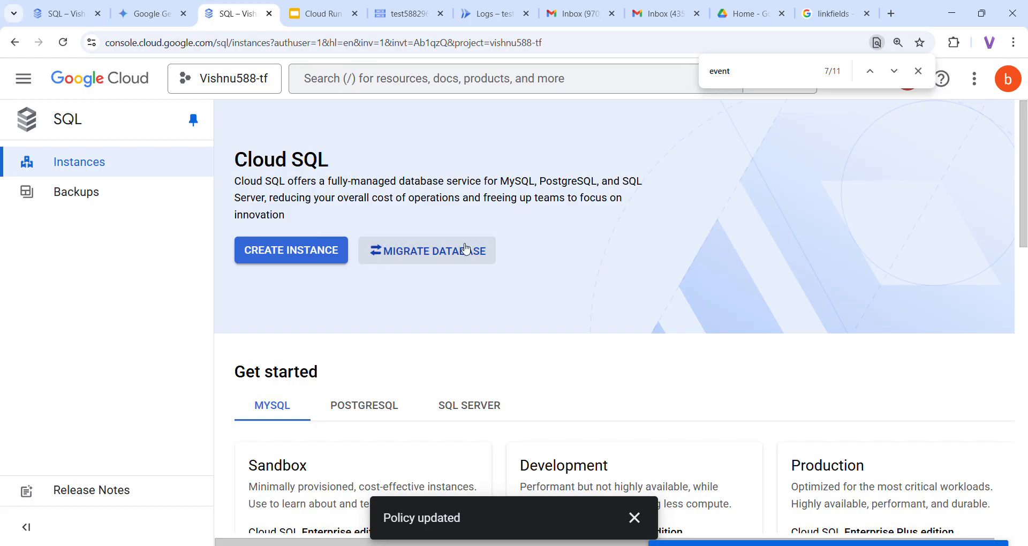
# Start a new MySQL instance on the Enterprise edition with the Sandbox preset (2 vCPU, 8 GB, 10 GB SSD)
pyautogui.click(331, 251)
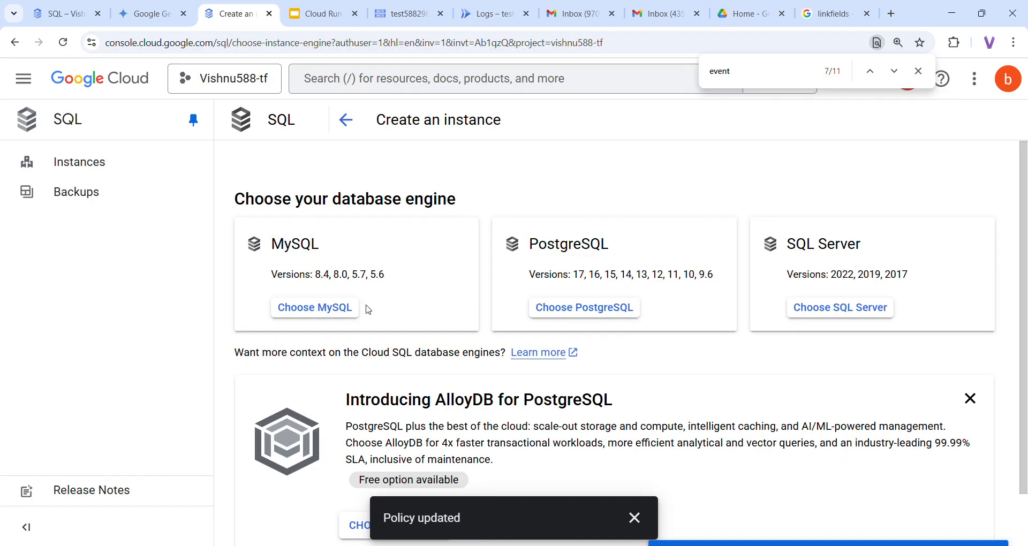
pyautogui.click(328, 310)
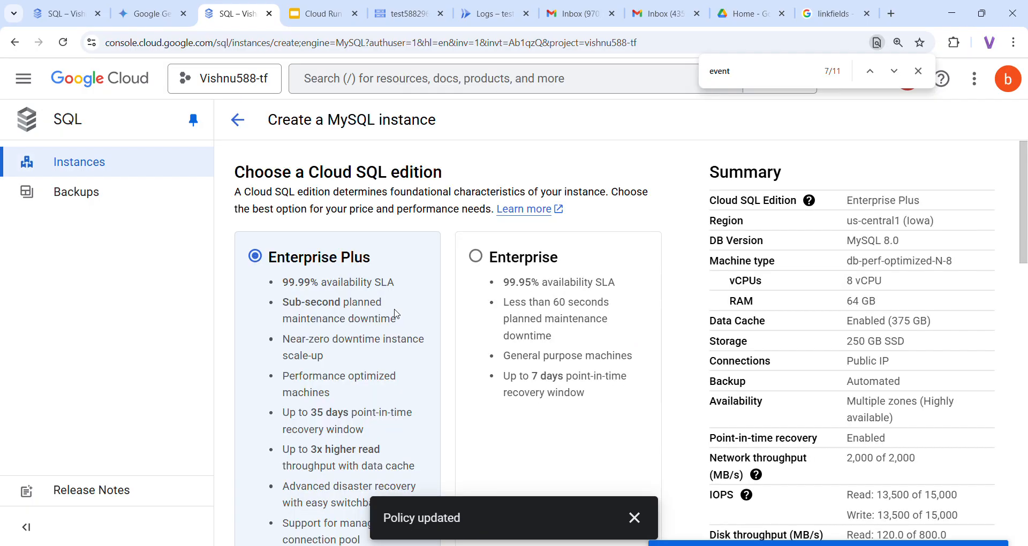
pyautogui.click(475, 256)
pyautogui.scroll(-5, 509, 347)
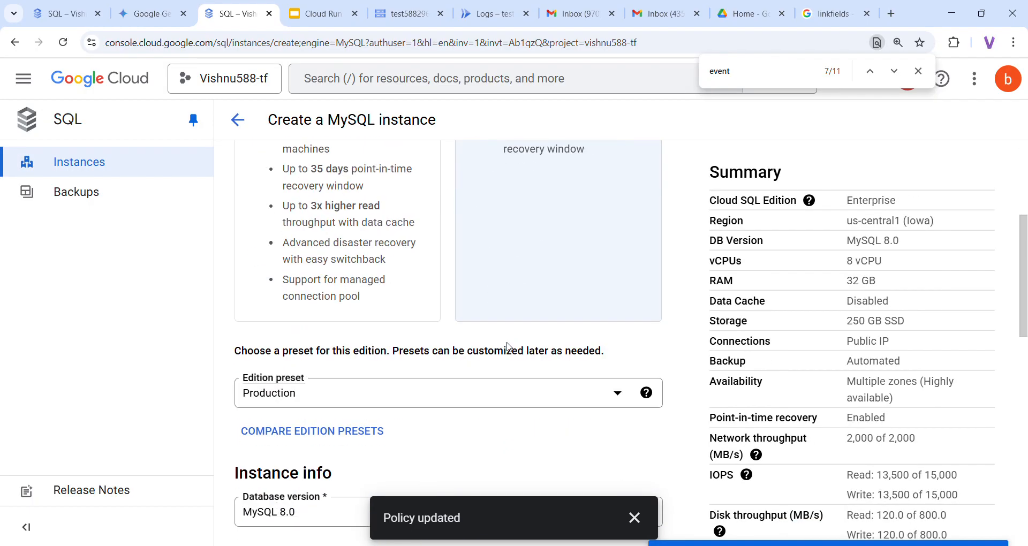
pyautogui.scroll(-3, 508, 347)
pyautogui.click(466, 256)
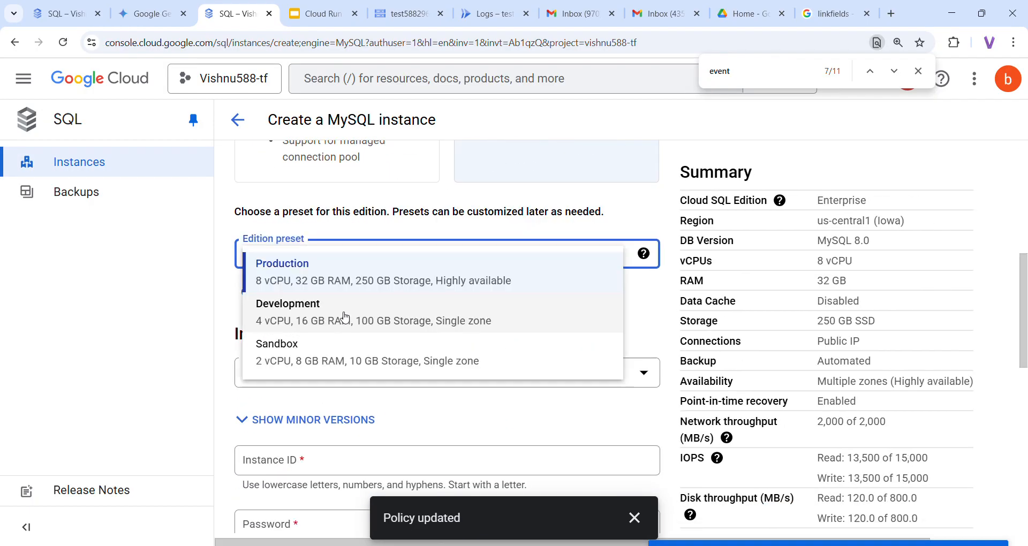
pyautogui.click(323, 359)
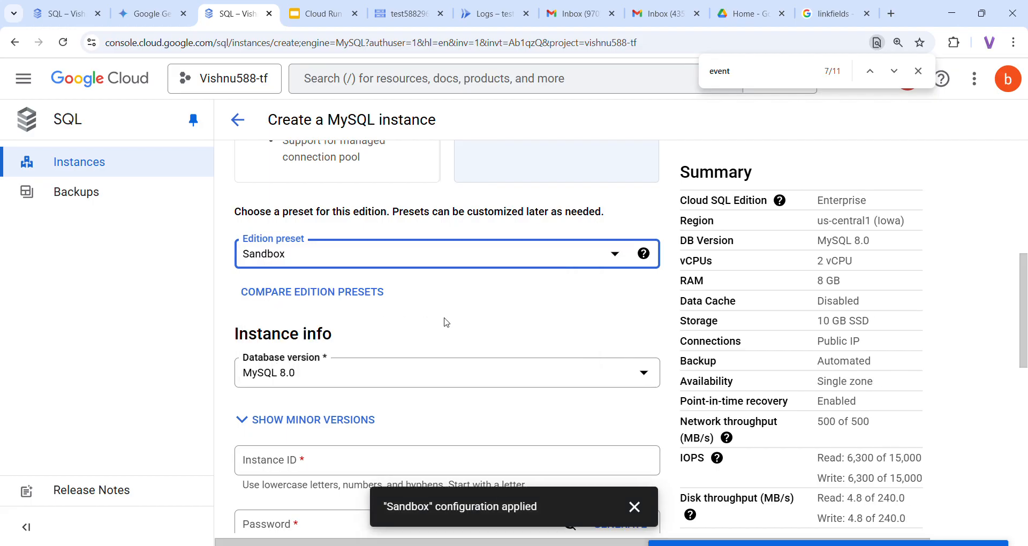
pyautogui.scroll(-2, 448, 322)
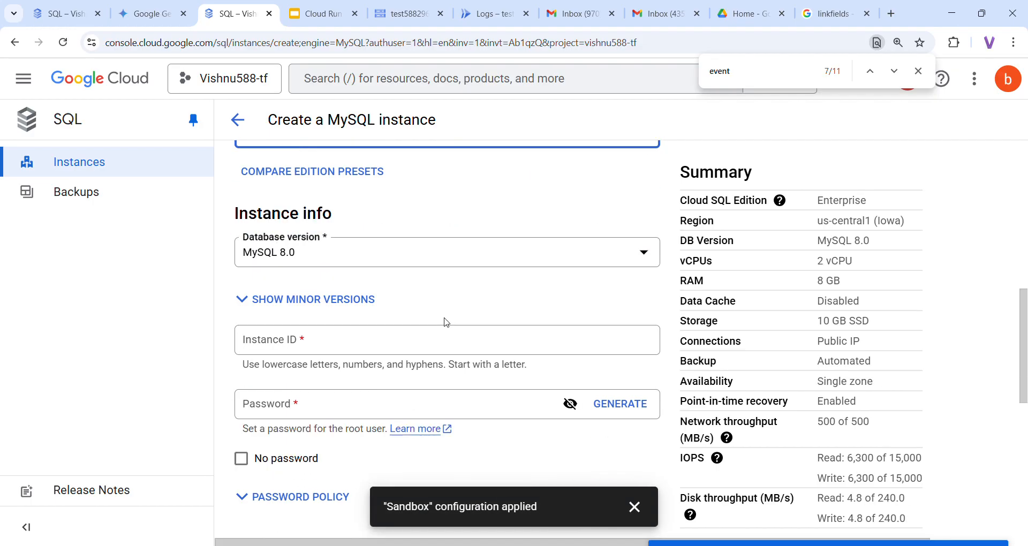
# Name the instance test-instance and set a visible root password, keeping region us-central1 (Iowa)
pyautogui.click(320, 352)
pyautogui.write('test-instance')
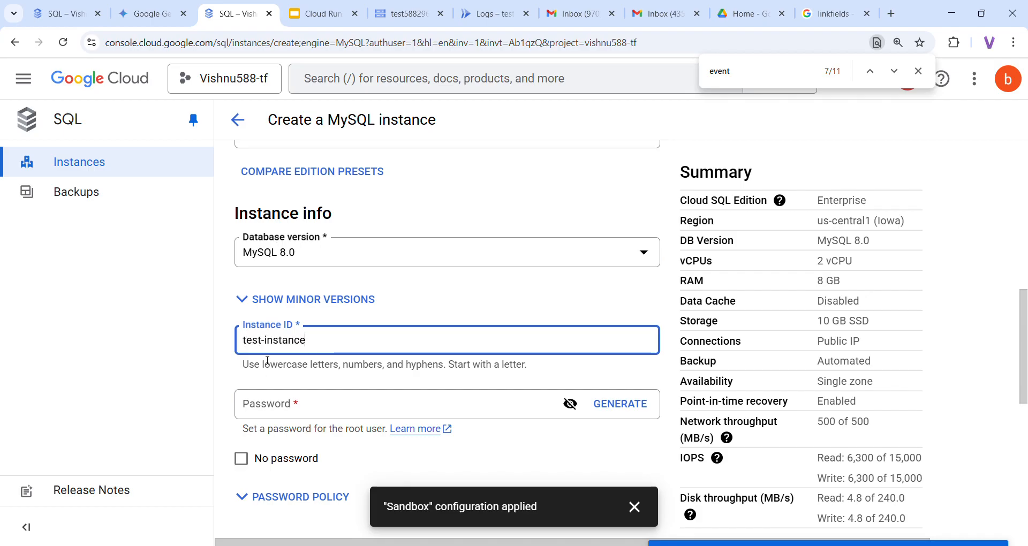
pyautogui.click(317, 411)
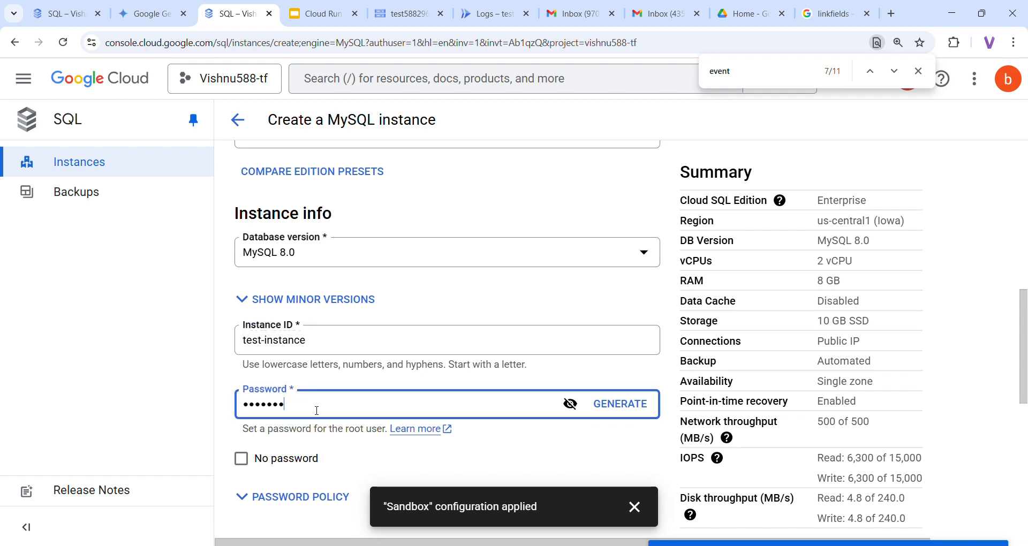
pyautogui.scroll(-4, 377, 406)
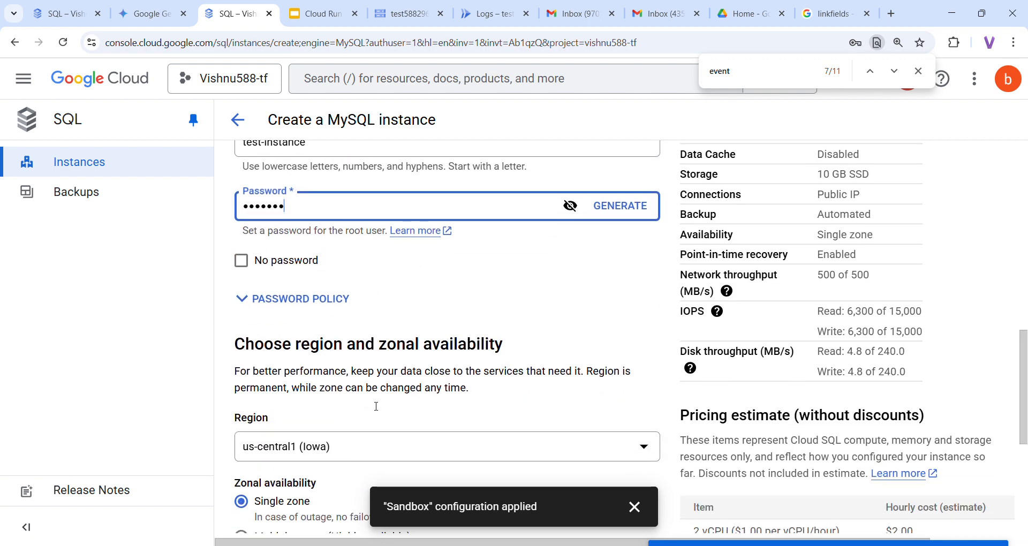
pyautogui.click(640, 514)
pyautogui.scroll(3, 637, 510)
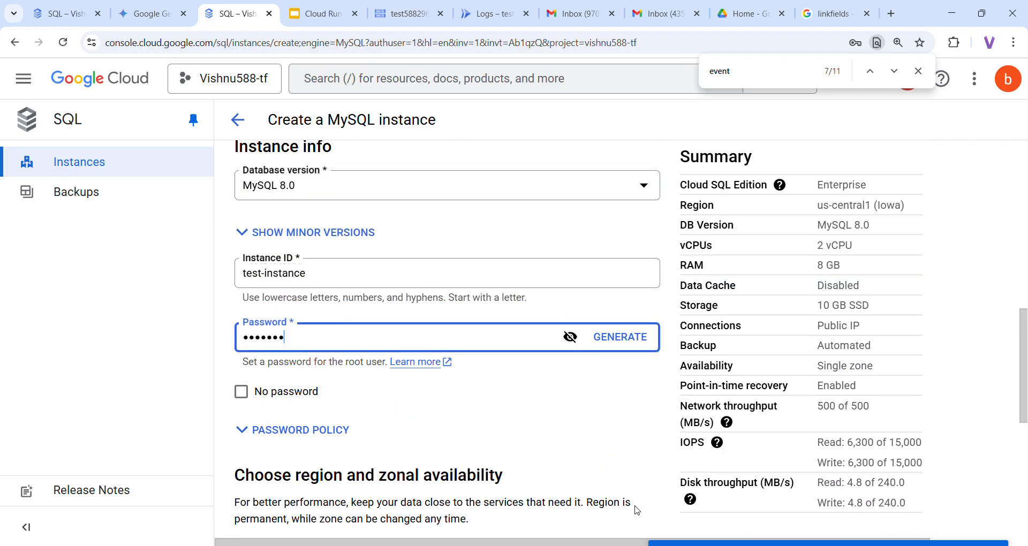
pyautogui.click(571, 342)
pyautogui.scroll(-4, 467, 385)
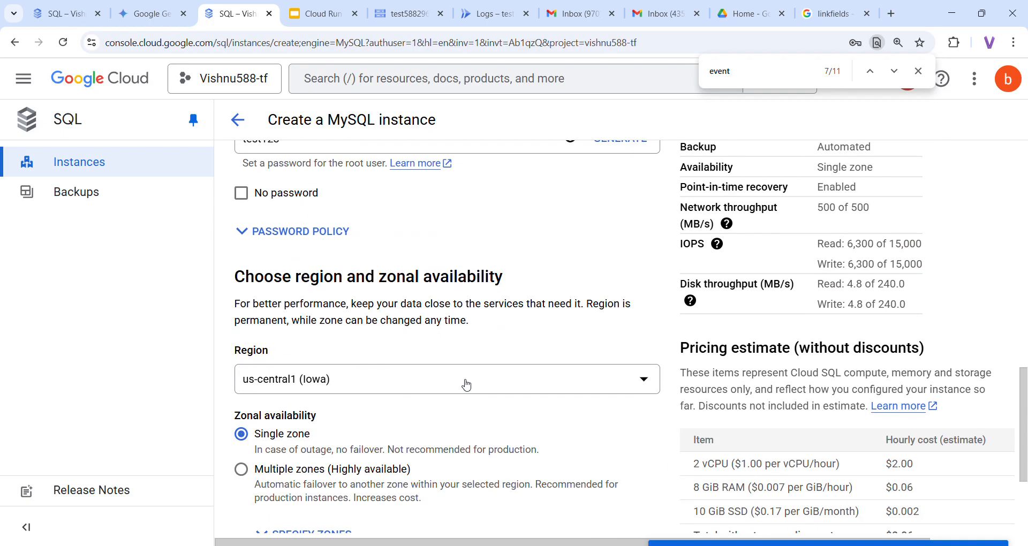
pyautogui.scroll(-2, 466, 386)
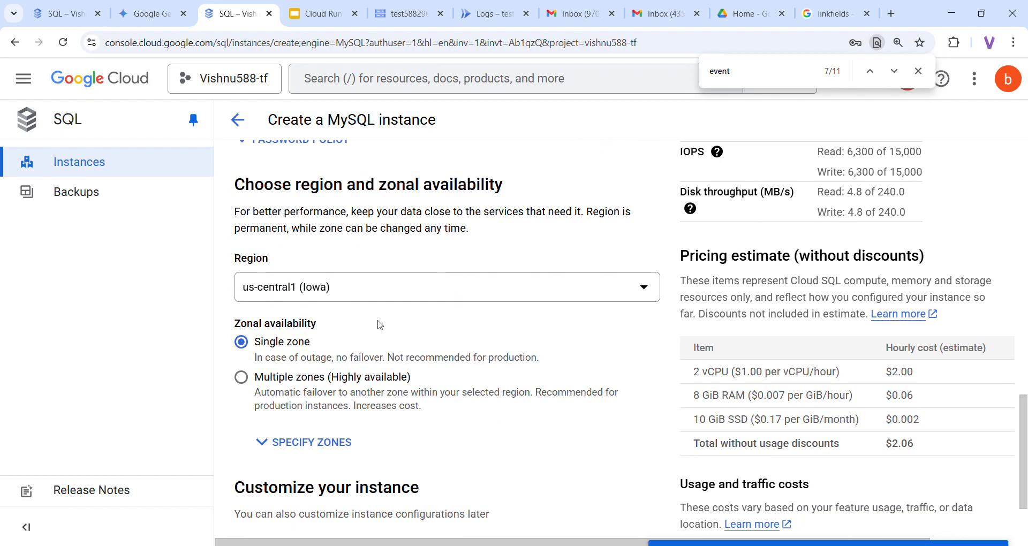
pyautogui.scroll(-2, 380, 325)
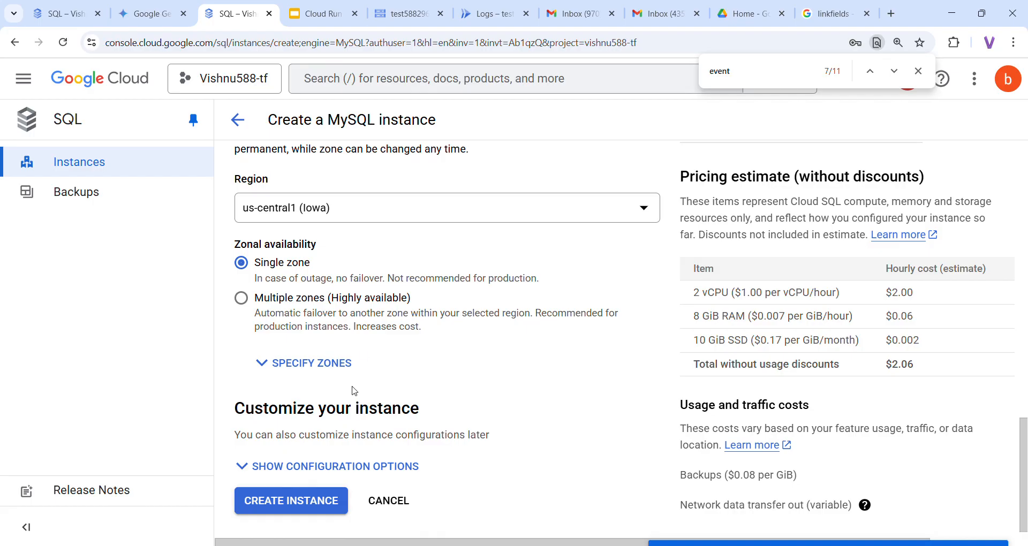
# Show the extra configuration options and expand the Connections section
pyautogui.click(316, 475)
pyautogui.scroll(-3, 432, 379)
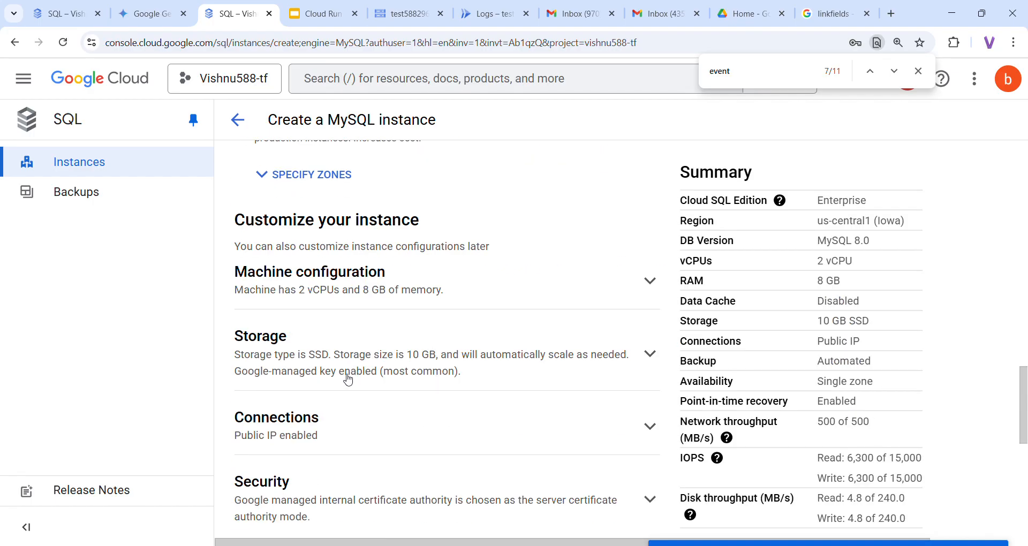
pyautogui.scroll(-2, 349, 379)
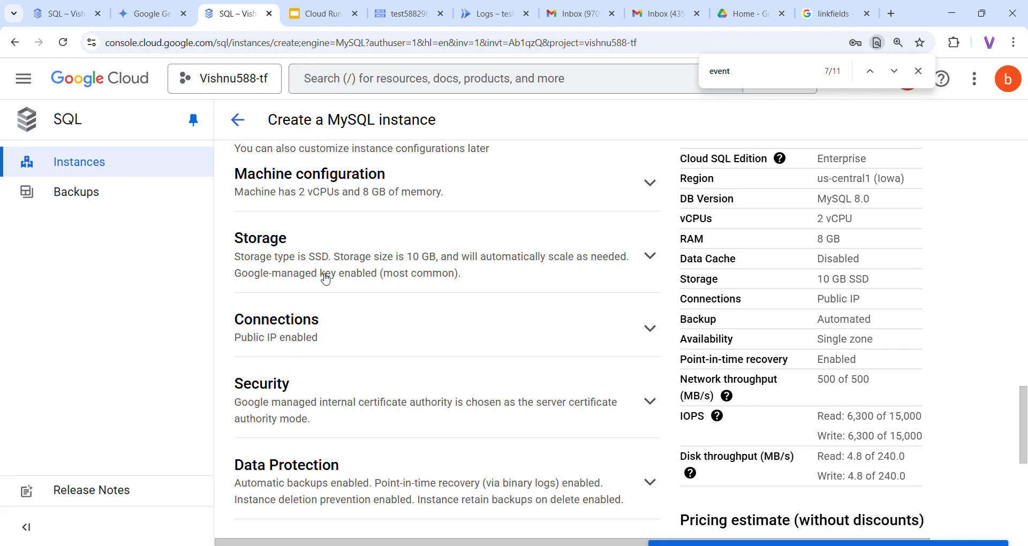
pyautogui.click(336, 344)
pyautogui.scroll(-7, 336, 344)
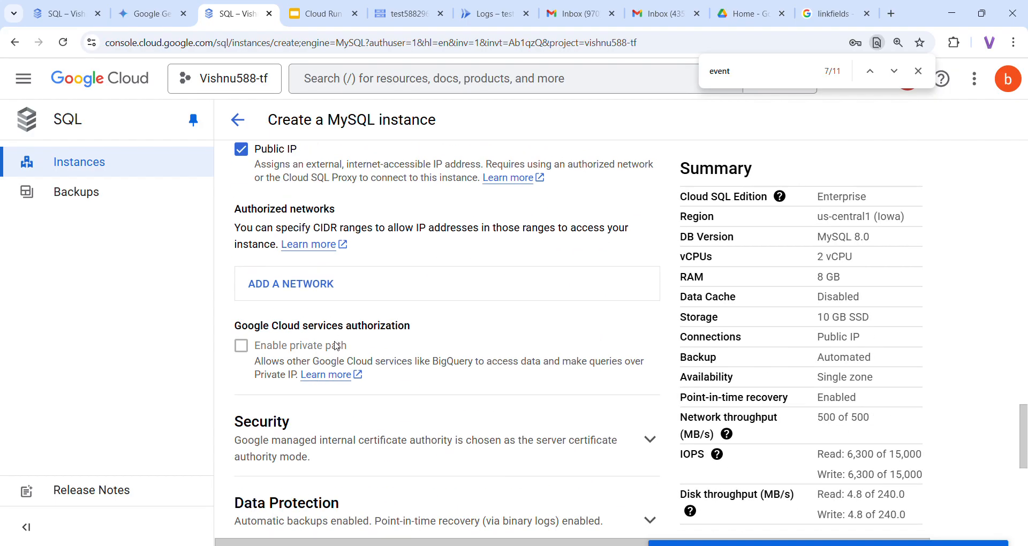
# Add an authorized network named testnw allowing 0.0.0.0/0
pyautogui.click(288, 305)
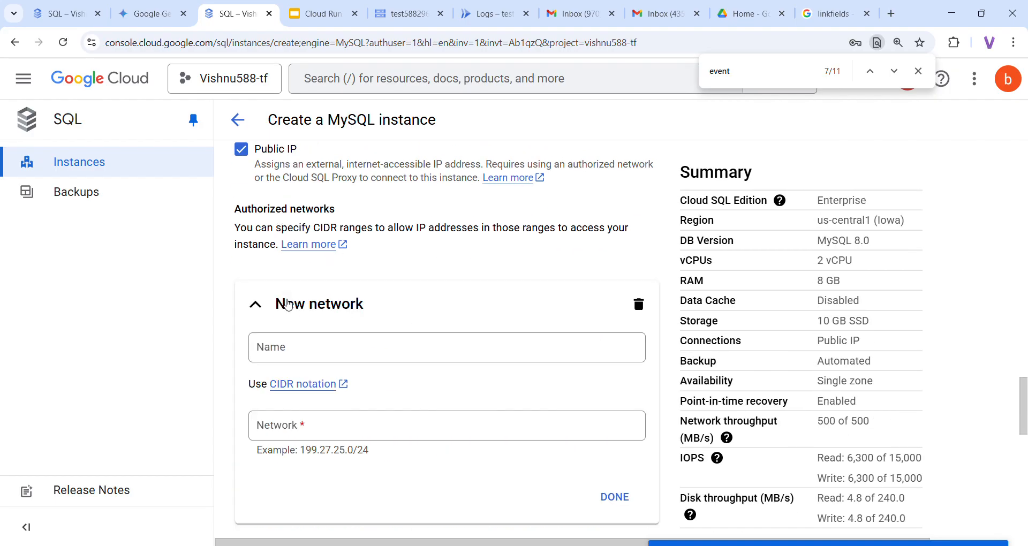
pyautogui.click(318, 355)
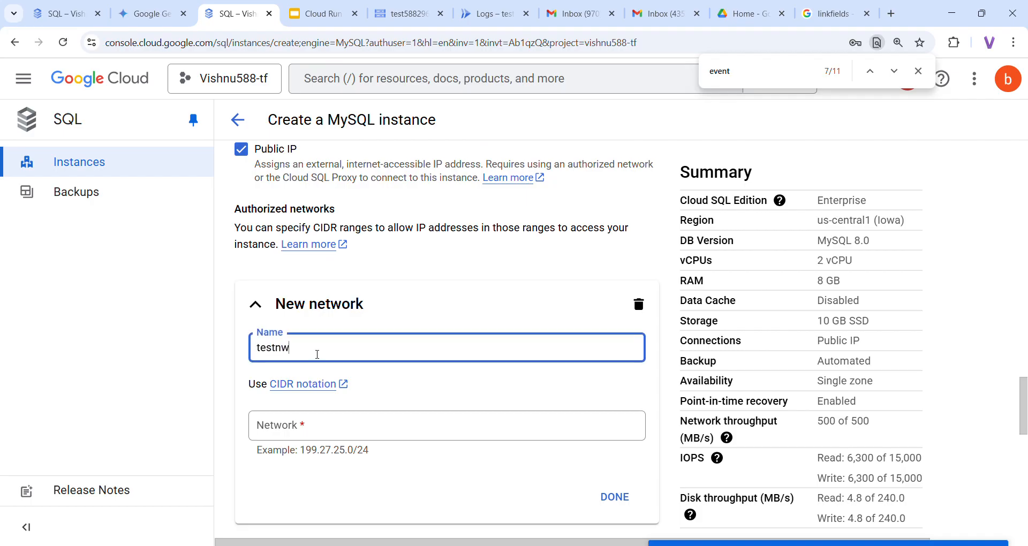
pyautogui.scroll(2, 375, 411)
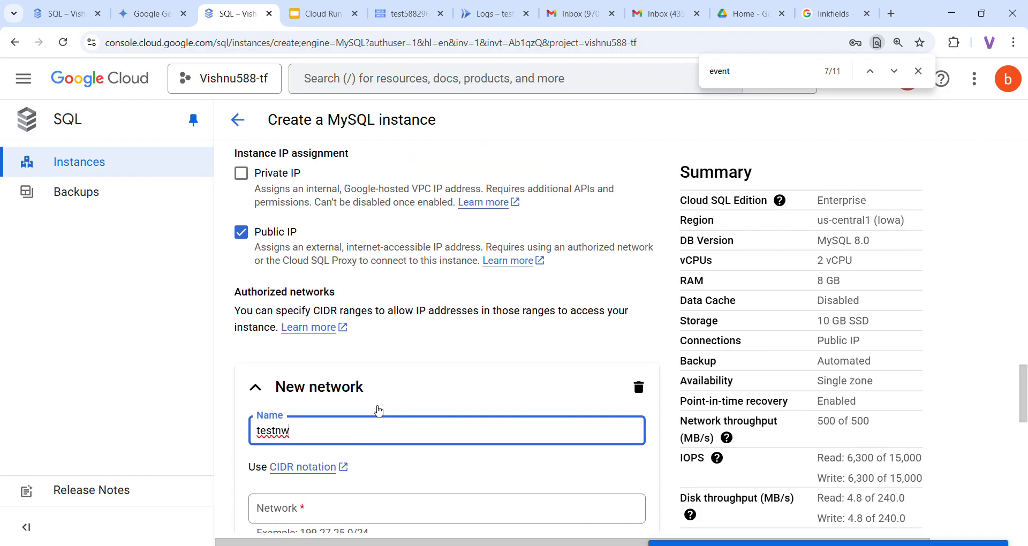
pyautogui.scroll(-3, 387, 372)
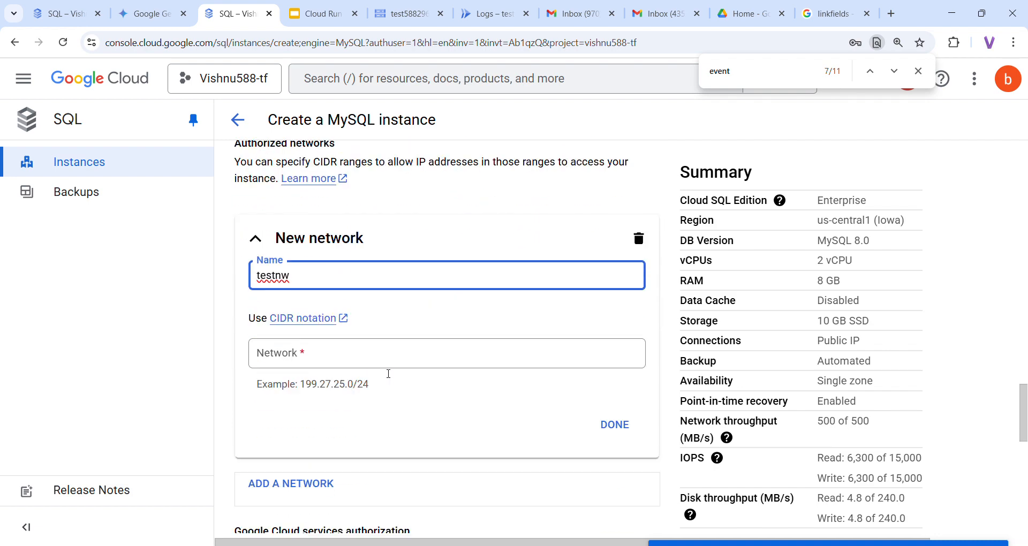
pyautogui.click(325, 364)
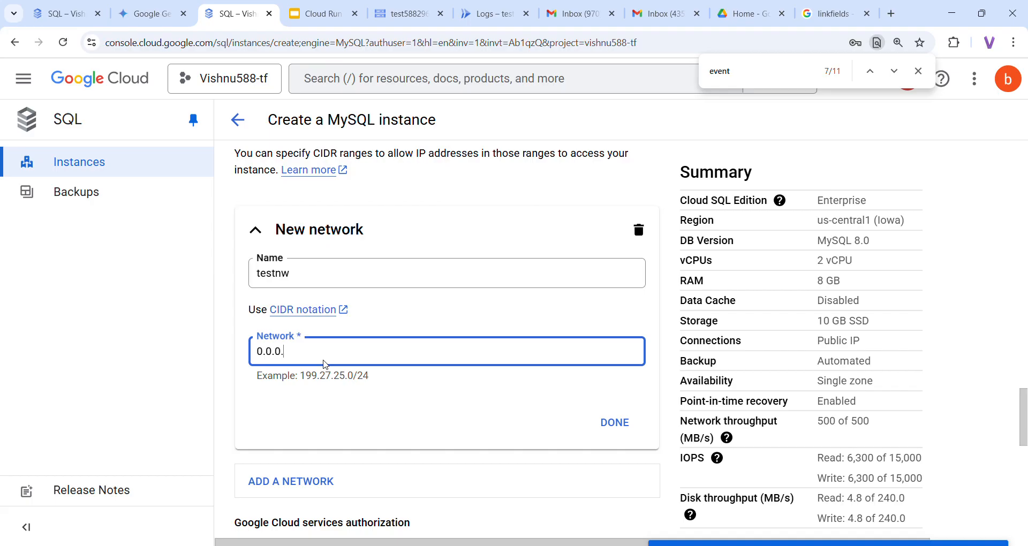
pyautogui.write('0.0.0.0/0')
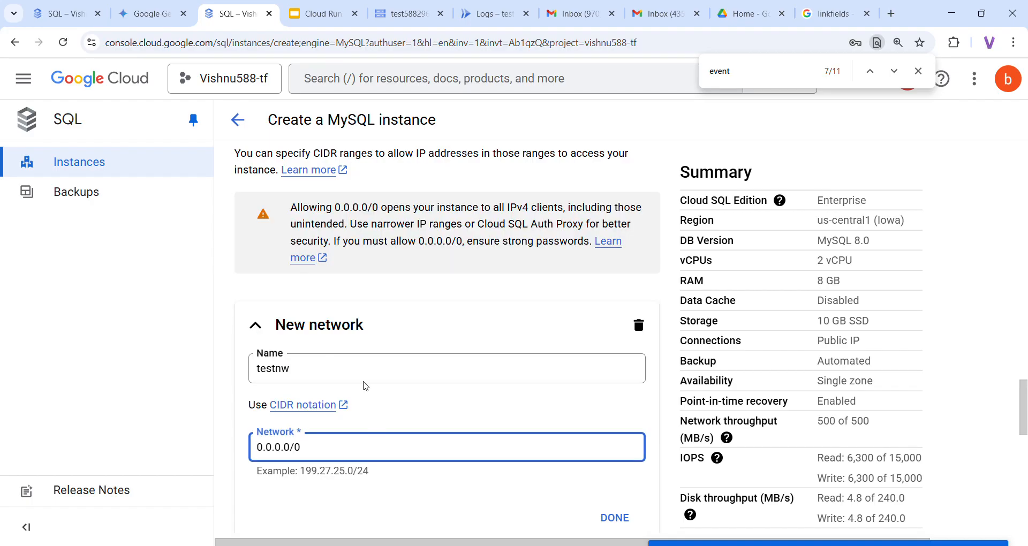
pyautogui.scroll(-2, 414, 439)
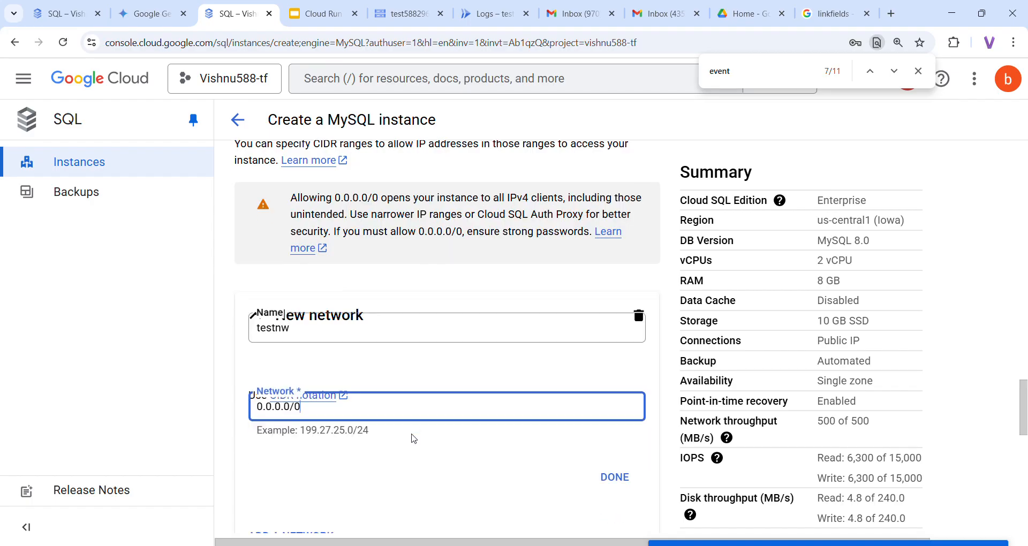
pyautogui.click(608, 408)
pyautogui.scroll(-4, 457, 391)
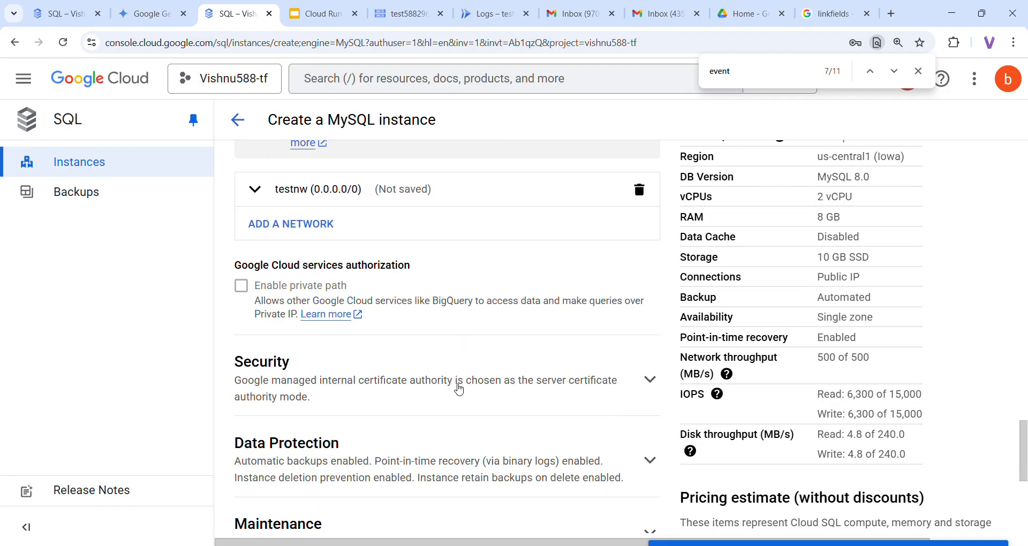
# Turn off deletion protection and create the MySQL 8.0 instance test-instance
pyautogui.click(311, 312)
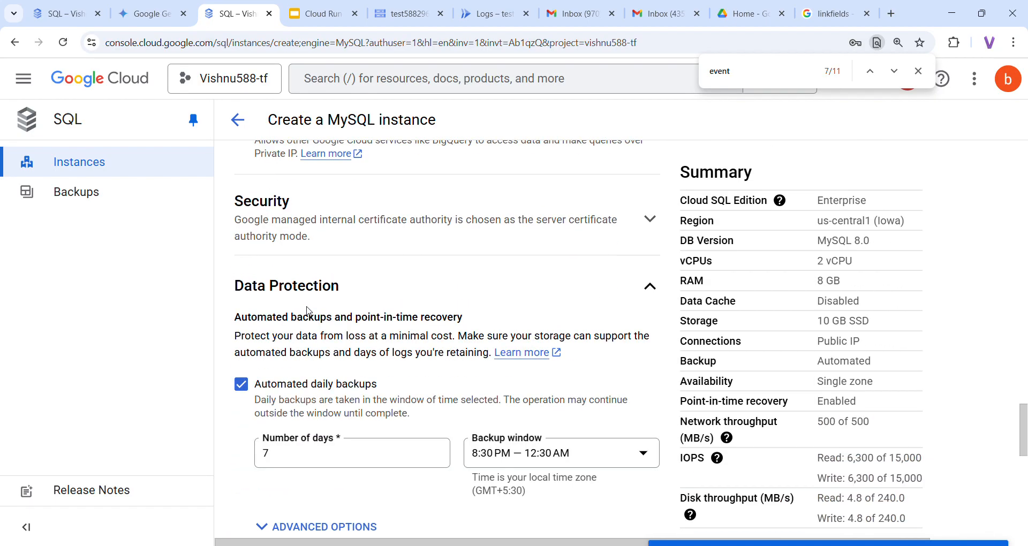
pyautogui.scroll(-4, 282, 300)
pyautogui.scroll(-3, 258, 470)
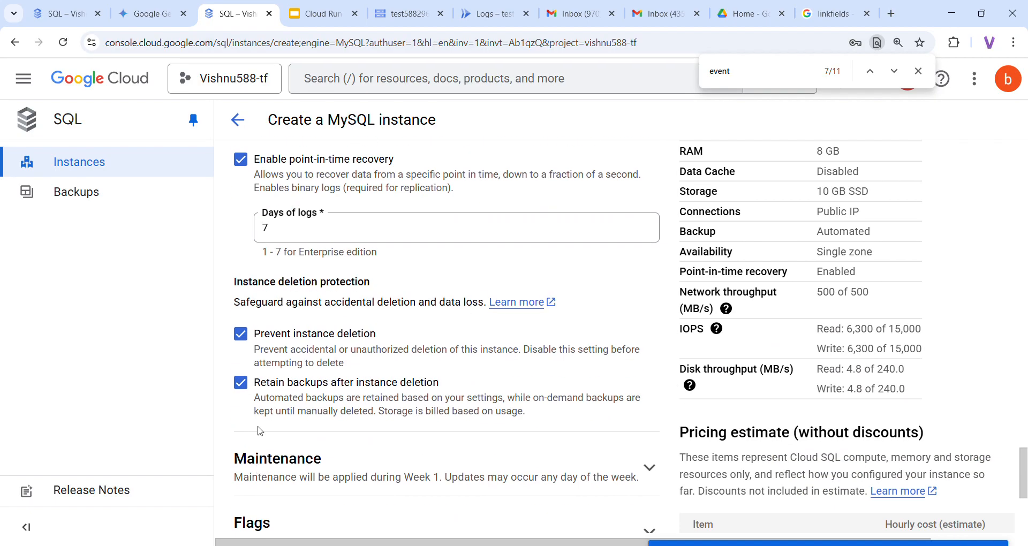
pyautogui.click(245, 339)
pyautogui.scroll(-2, 311, 339)
pyautogui.scroll(-2, 309, 339)
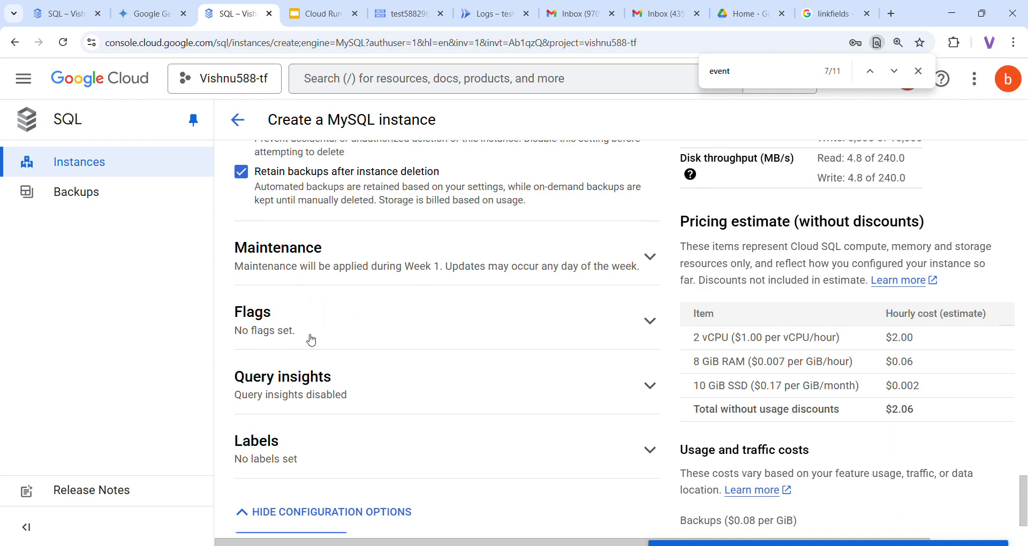
pyautogui.scroll(-1, 311, 340)
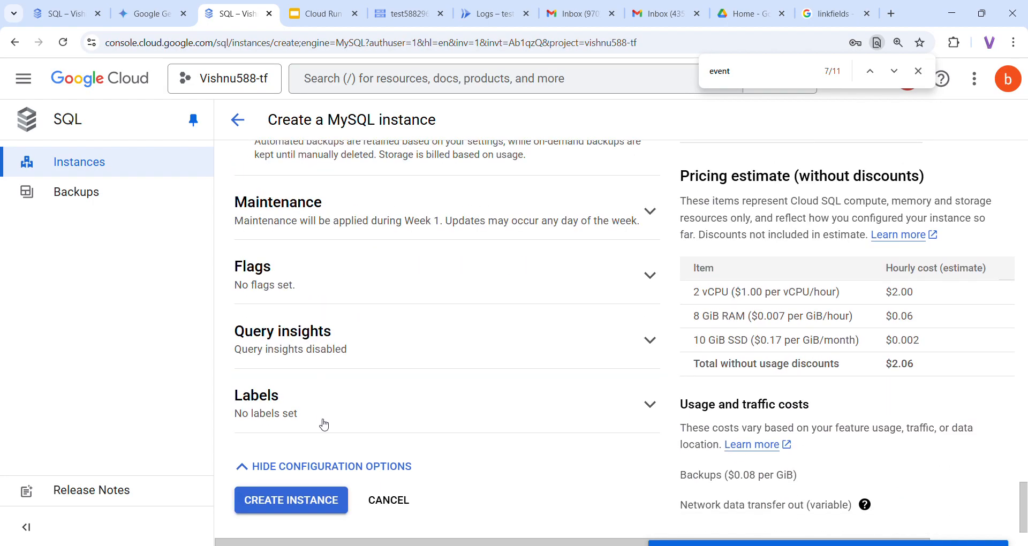
pyautogui.scroll(2, 390, 352)
pyautogui.scroll(-2, 391, 351)
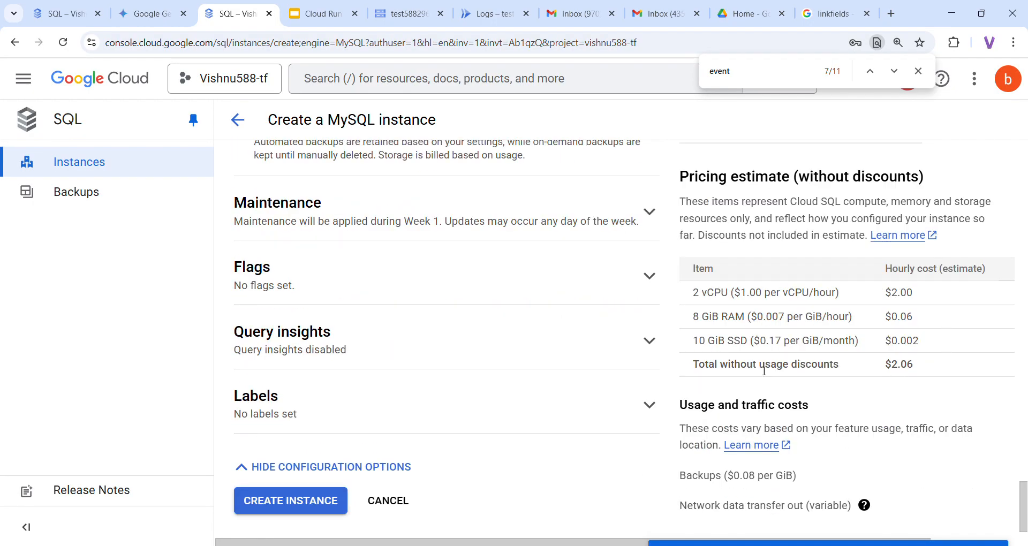
pyautogui.click(315, 506)
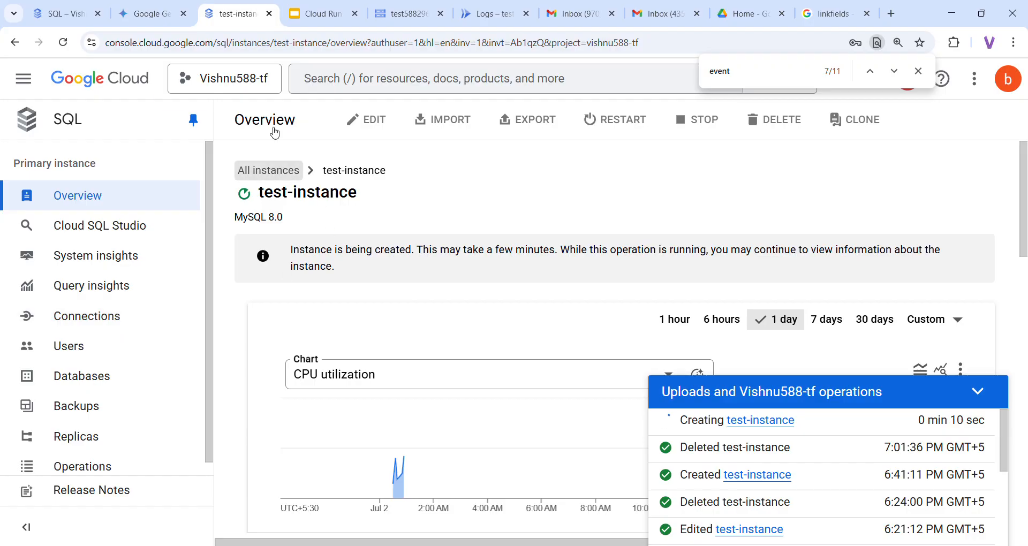
# Check the slides and instance creation progress, then switch to the Cloud Storage overview
pyautogui.click(315, 15)
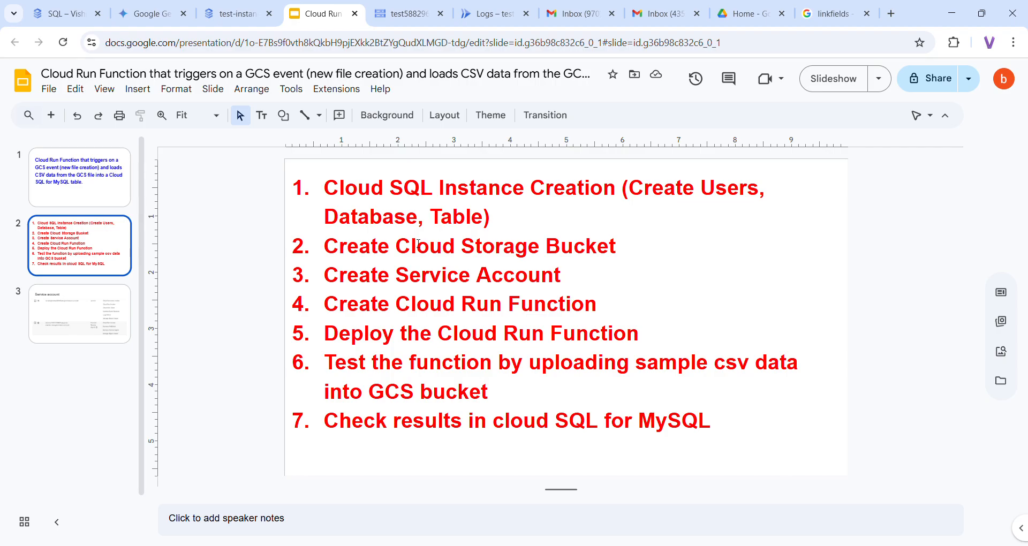
pyautogui.click(228, 4)
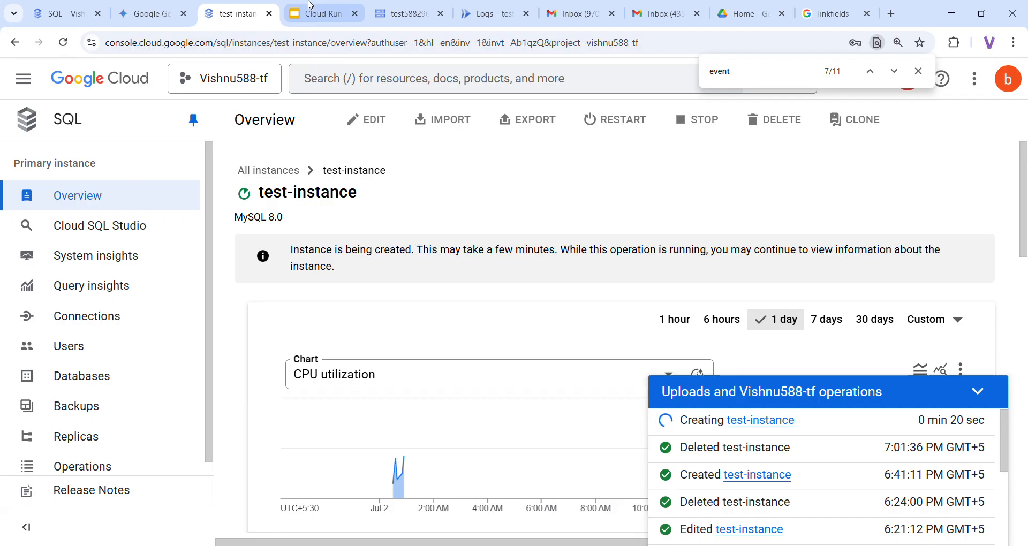
pyautogui.click(321, 14)
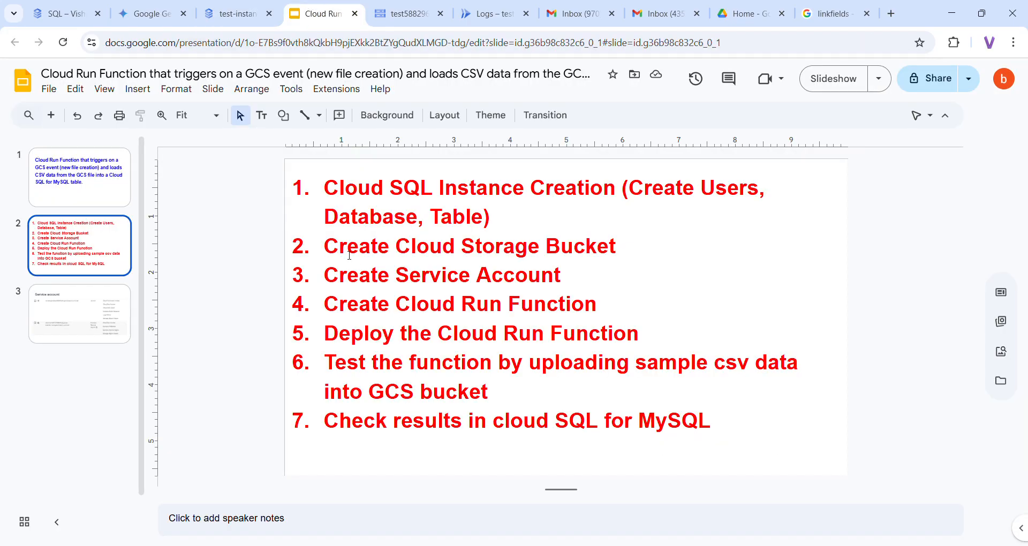
pyautogui.click(401, 7)
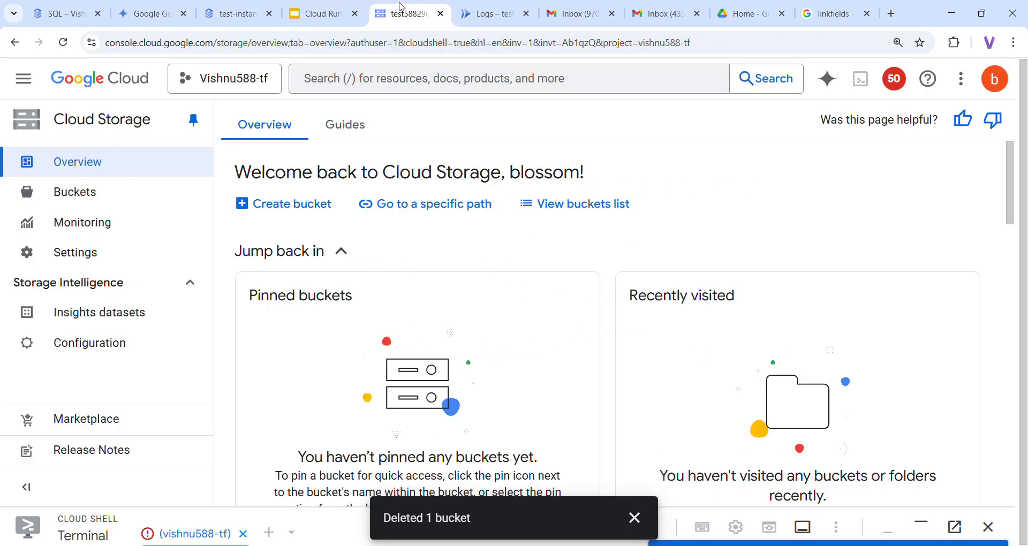
# Start a new bucket named test588296
pyautogui.click(119, 199)
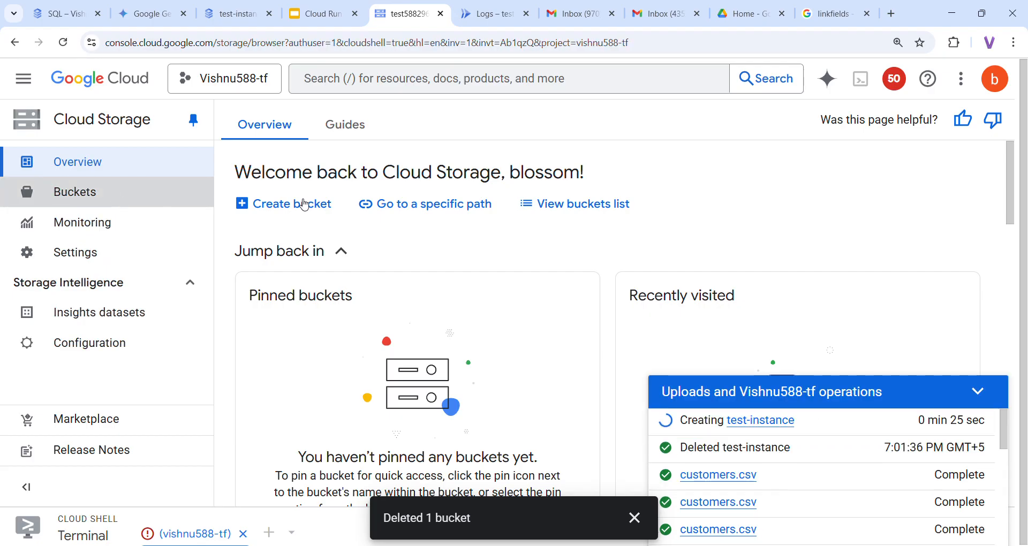
pyautogui.click(980, 394)
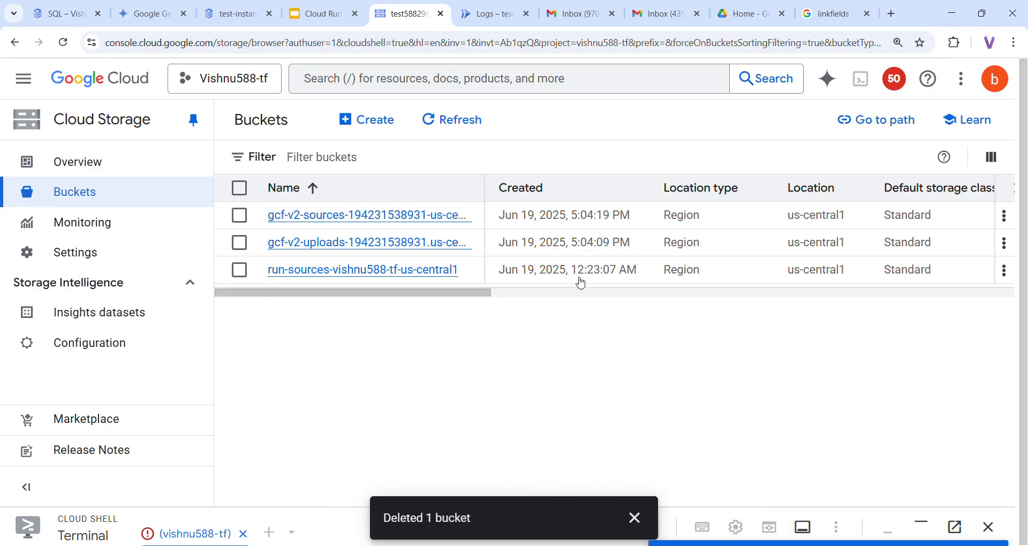
pyautogui.click(371, 121)
pyautogui.click(365, 269)
pyautogui.click(385, 295)
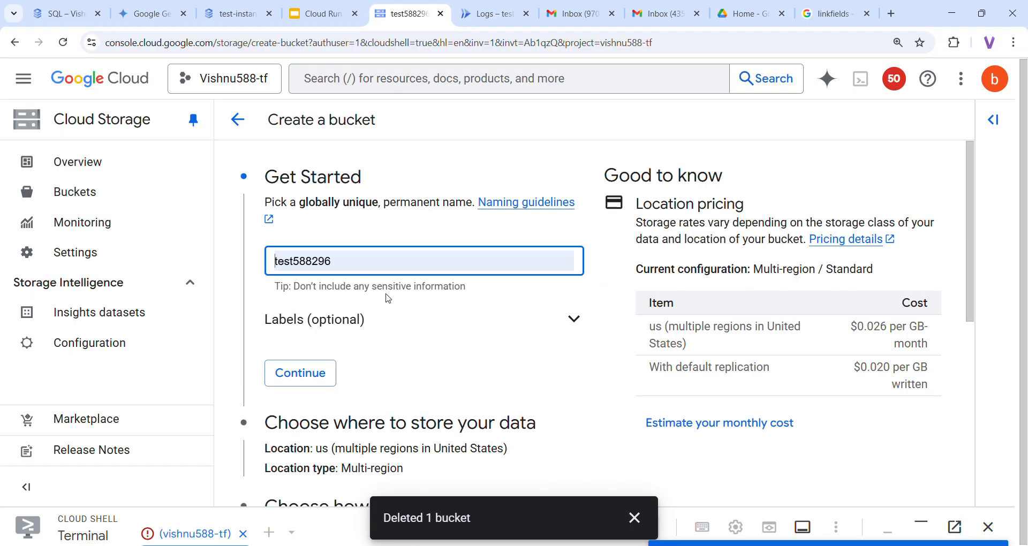
pyautogui.click(303, 373)
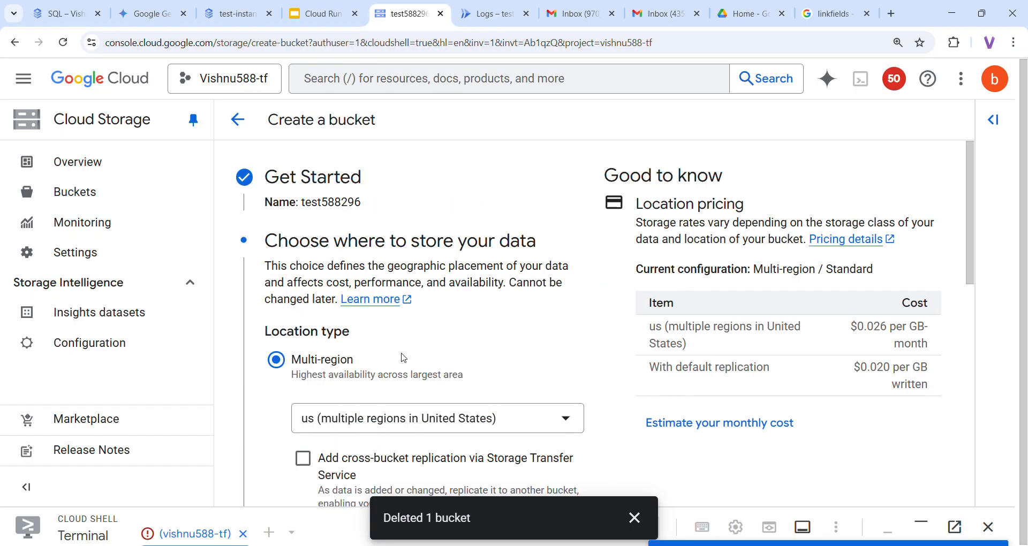
# Place the bucket in the single region us-central1 (Iowa)
pyautogui.scroll(-3, 404, 358)
pyautogui.click(276, 400)
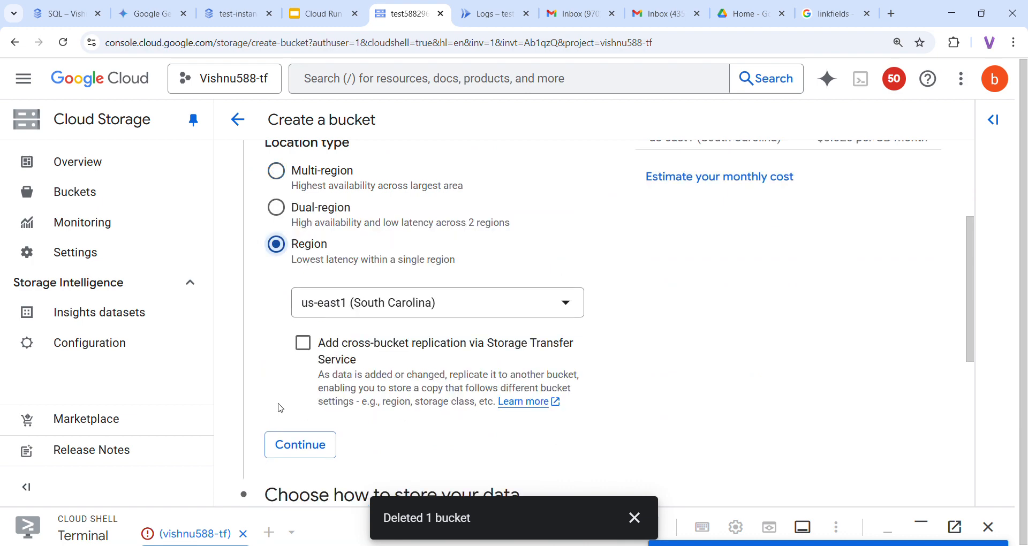
pyautogui.scroll(1, 310, 294)
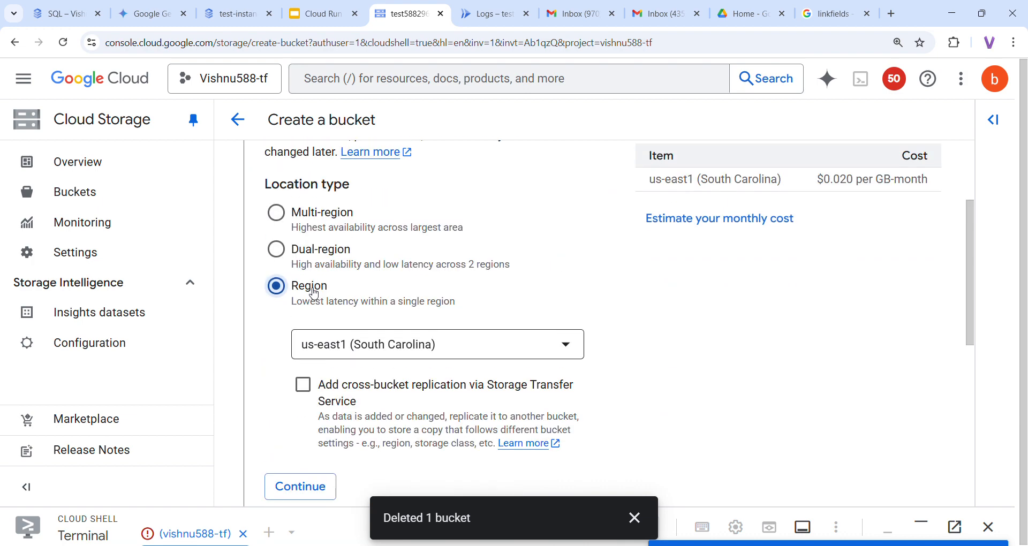
pyautogui.scroll(-1, 416, 289)
pyautogui.click(460, 279)
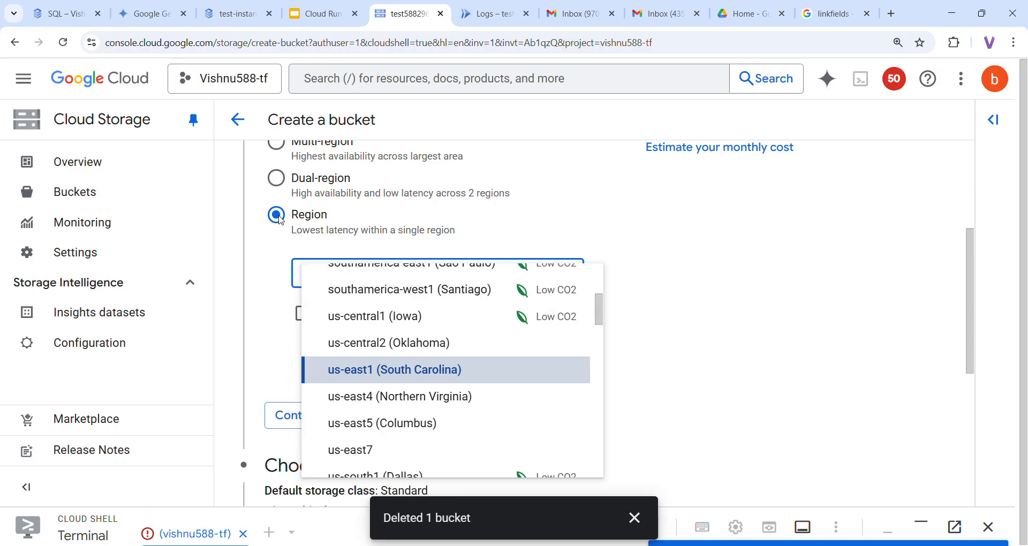
pyautogui.click(415, 318)
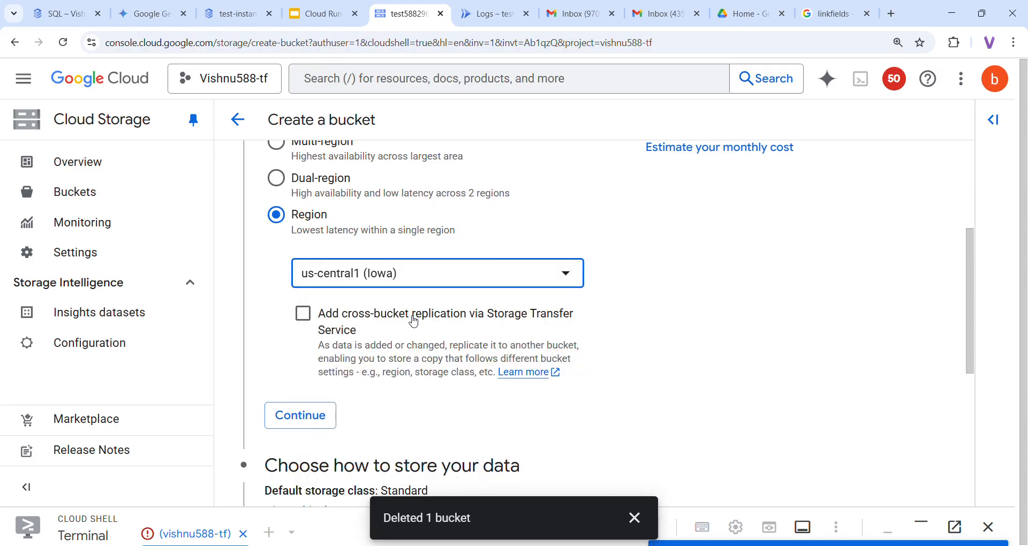
pyautogui.scroll(-2, 607, 329)
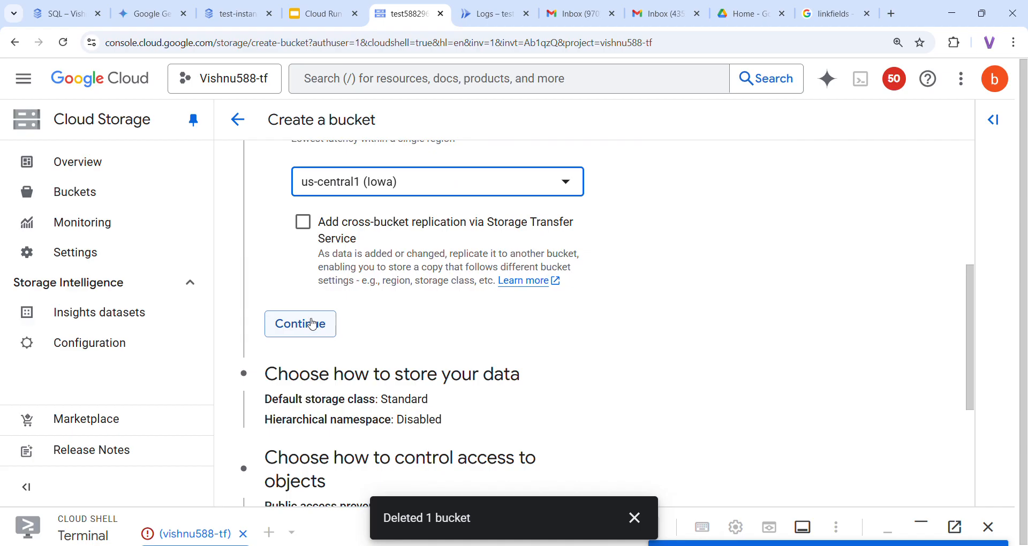
pyautogui.click(303, 323)
# Create the bucket with Standard storage class and public access prevention enforced
pyautogui.scroll(-3, 550, 324)
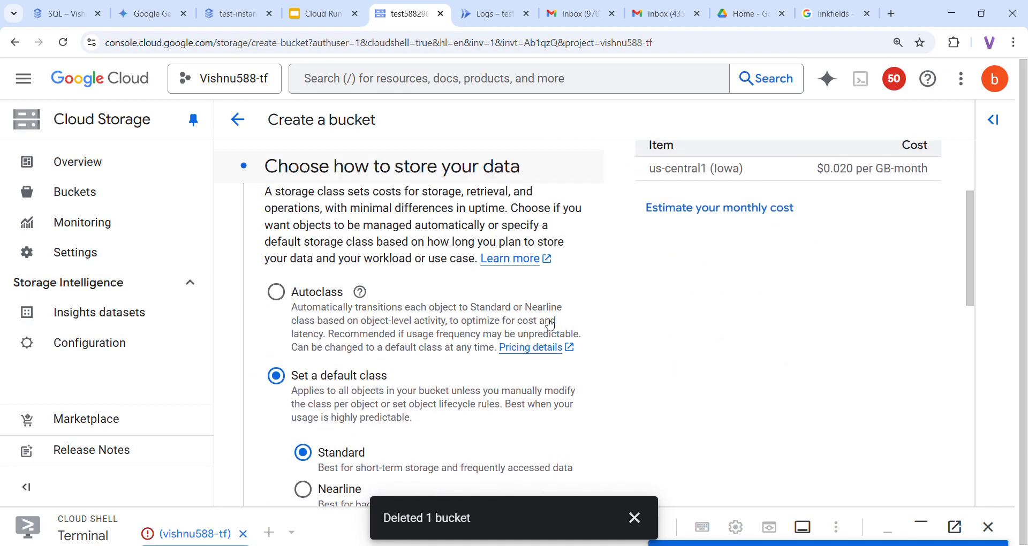
pyautogui.scroll(-3, 548, 324)
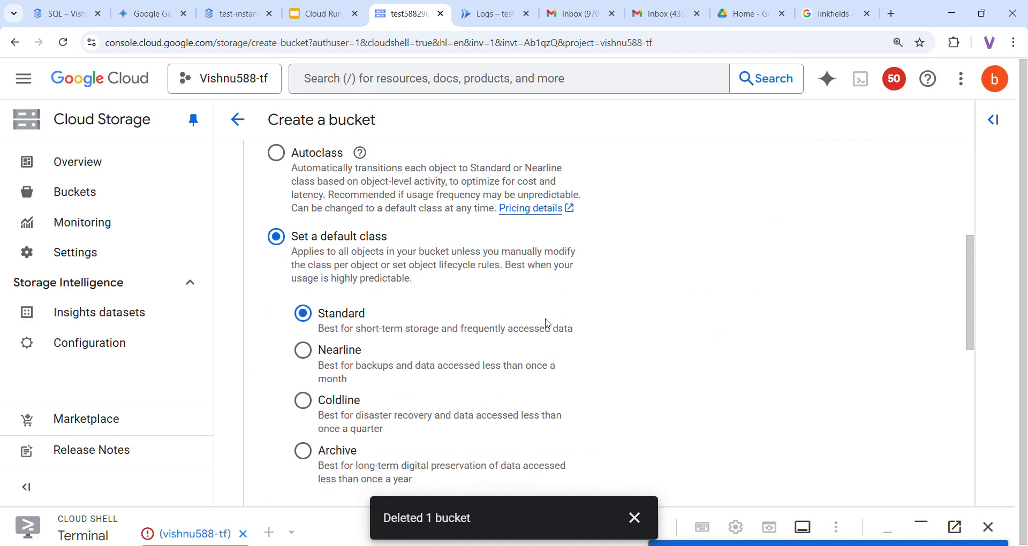
pyautogui.scroll(-9, 548, 325)
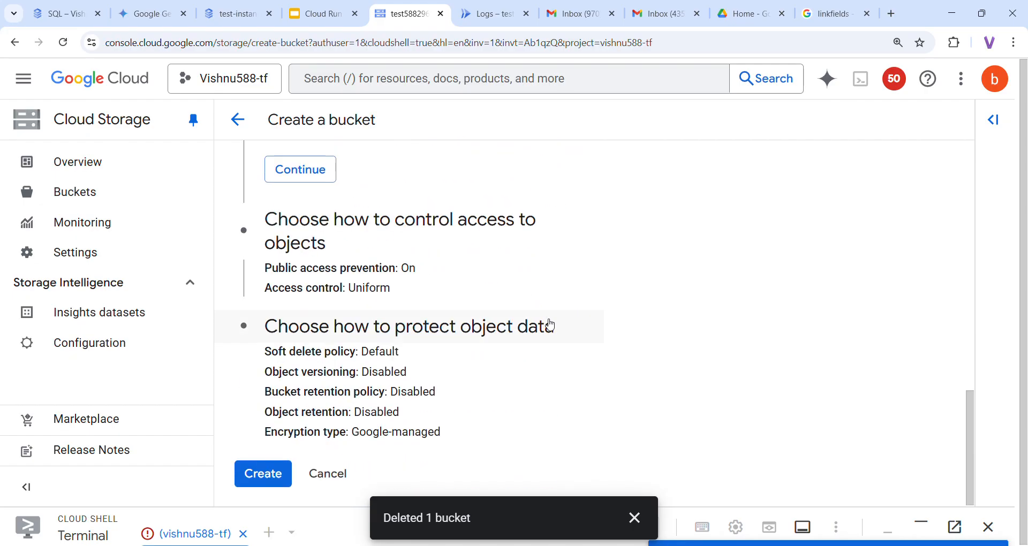
pyautogui.click(264, 474)
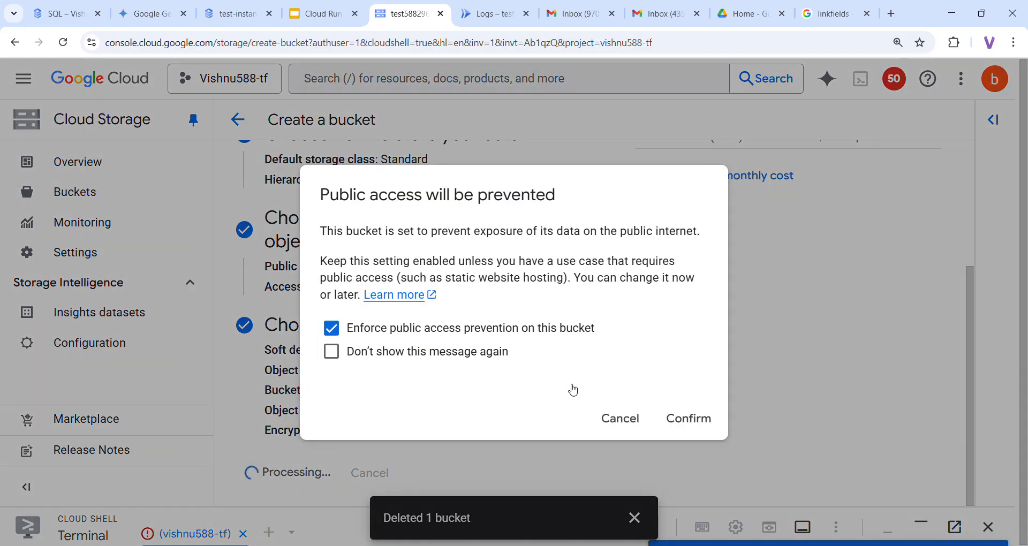
pyautogui.click(691, 418)
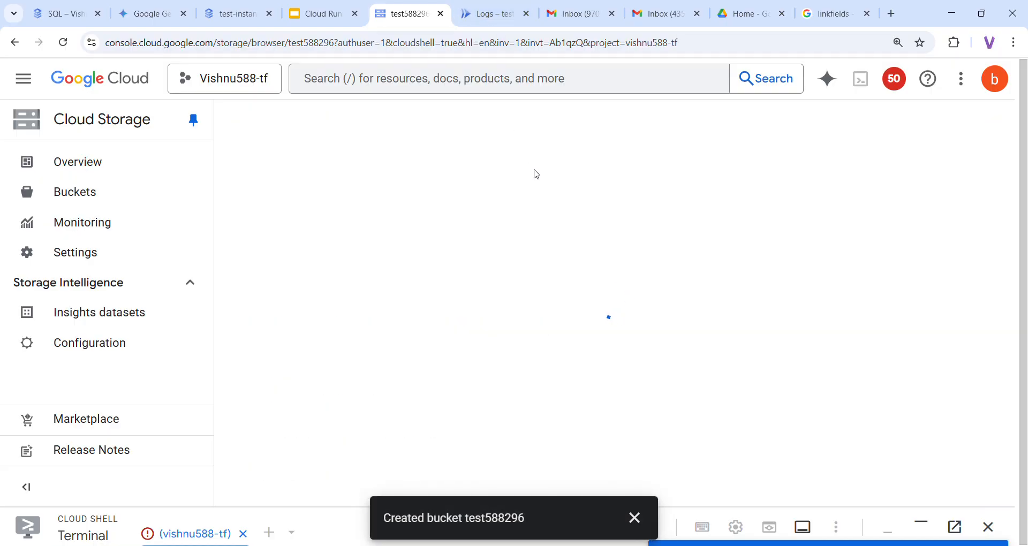
# Open a fresh Cloud Run Services page in a new tab and expand the product navigation menu
pyautogui.click(486, 16)
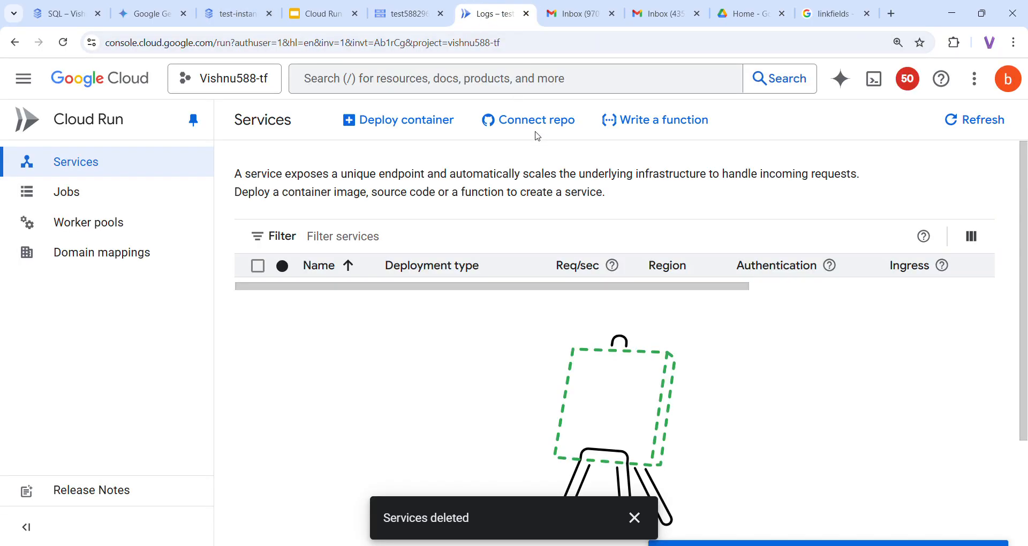
pyautogui.click(538, 139)
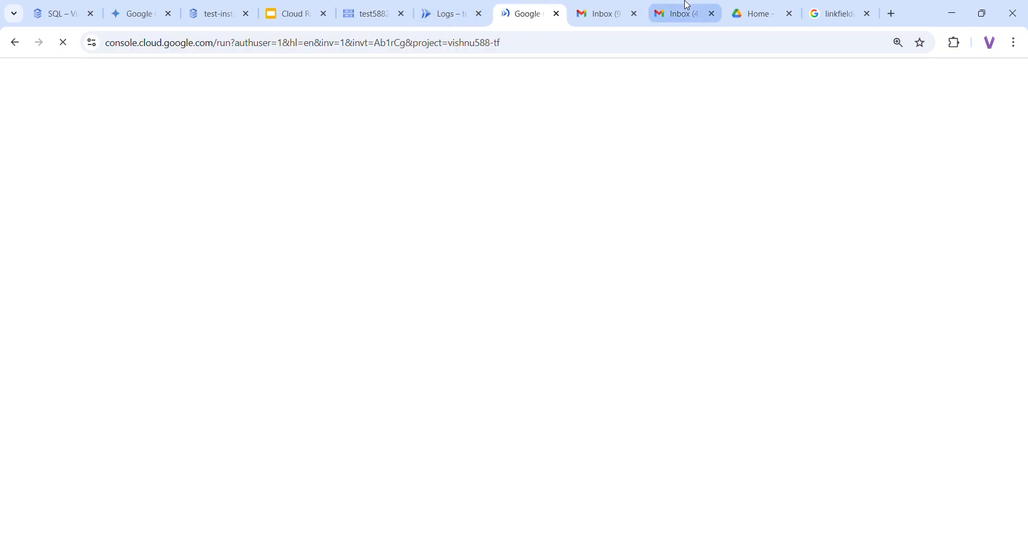
pyautogui.click(298, 11)
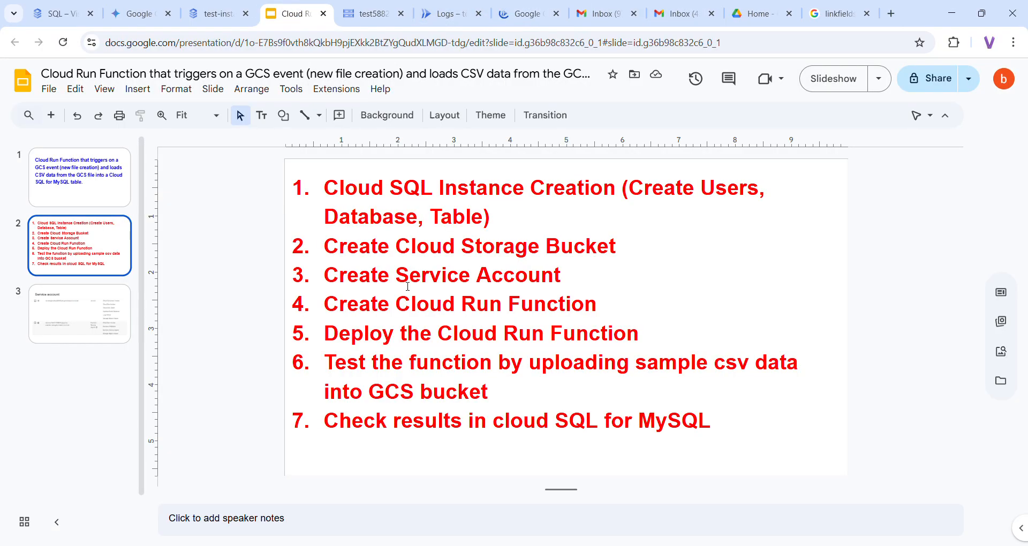
pyautogui.click(528, 14)
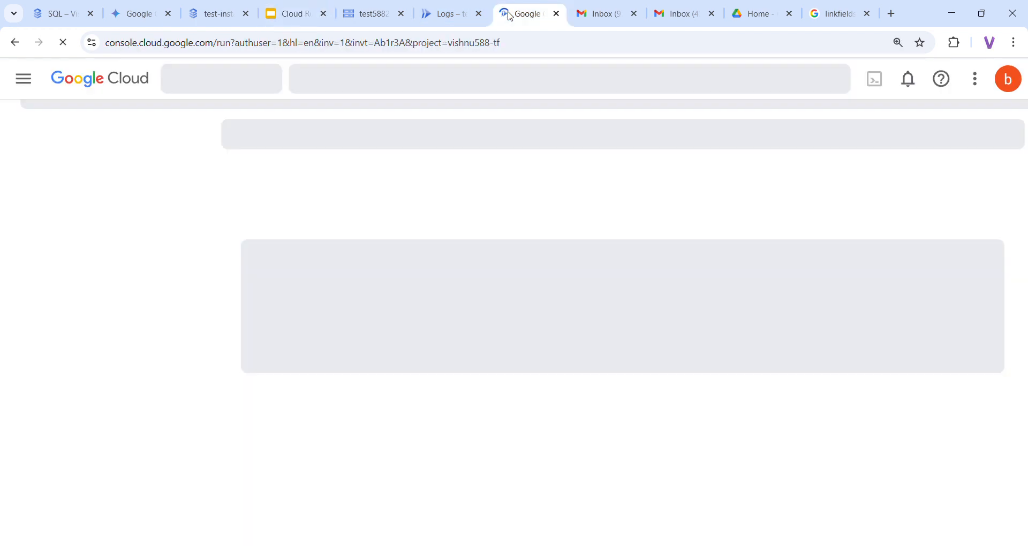
pyautogui.click(367, 13)
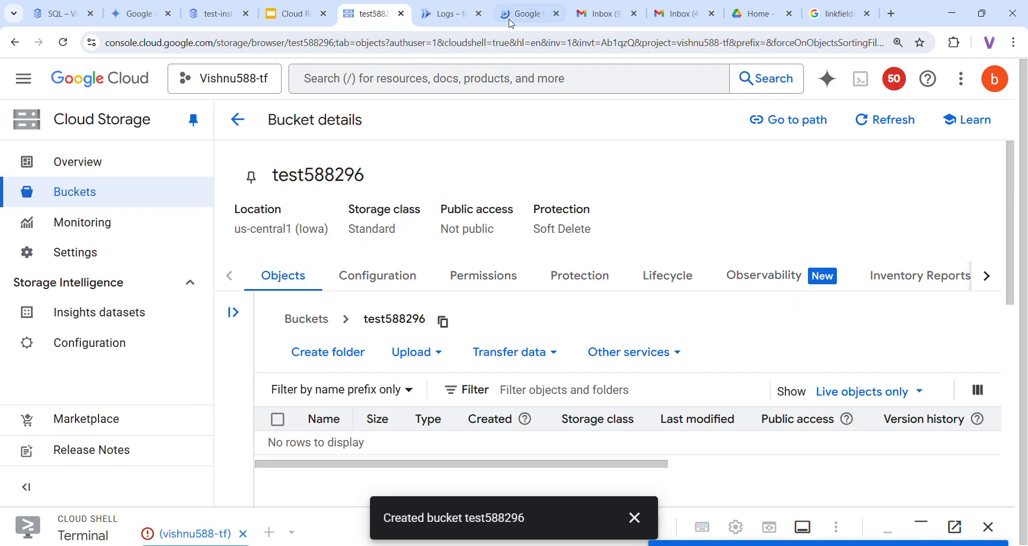
pyautogui.click(517, 15)
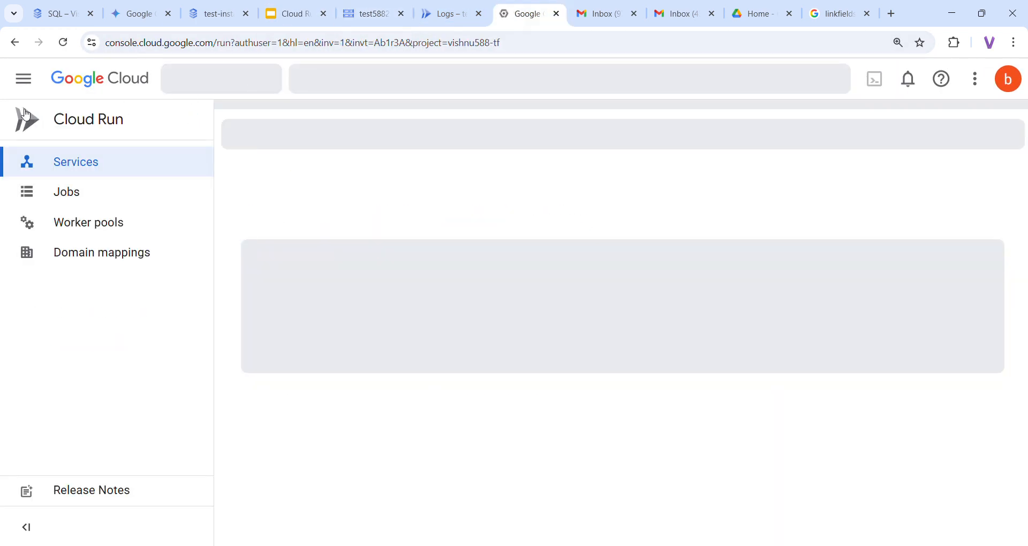
pyautogui.click(24, 79)
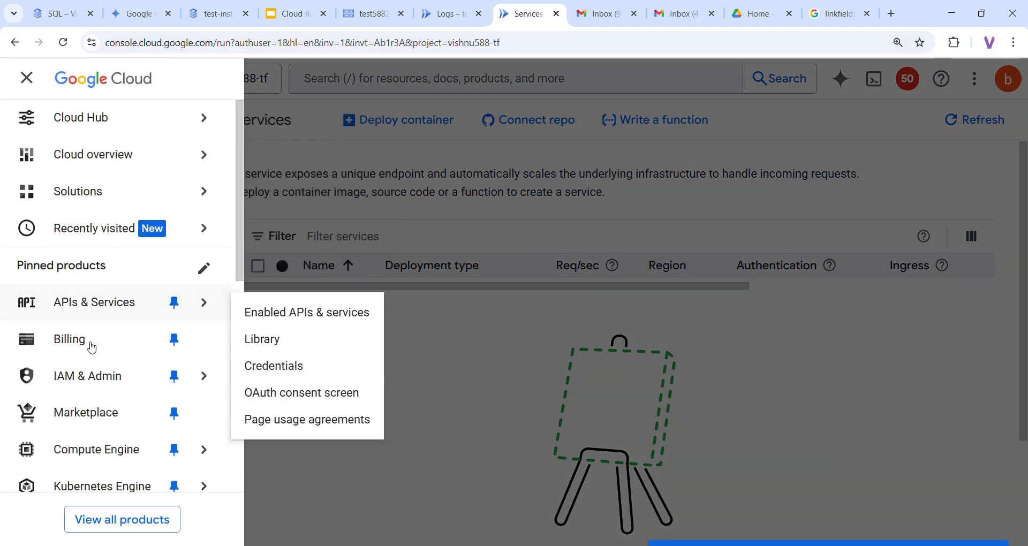
# Go to IAM & Admin > Service Accounts and start a new service account
pyautogui.click(94, 379)
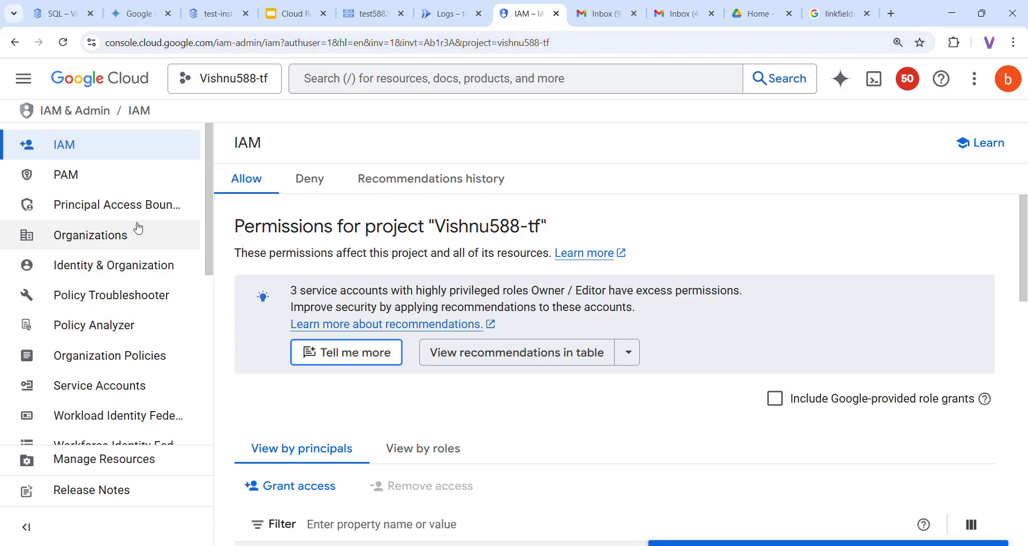
pyautogui.scroll(-3, 309, 371)
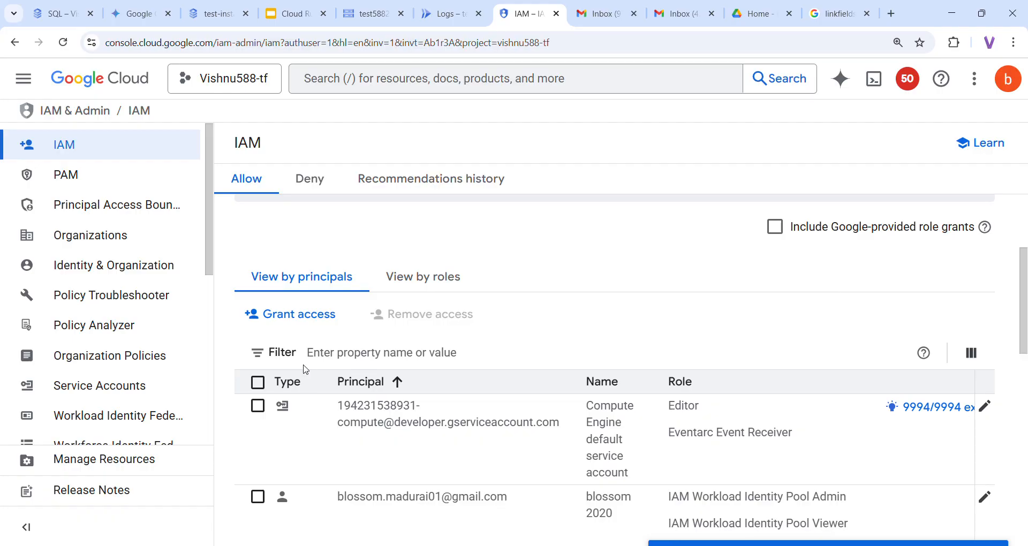
pyautogui.click(122, 398)
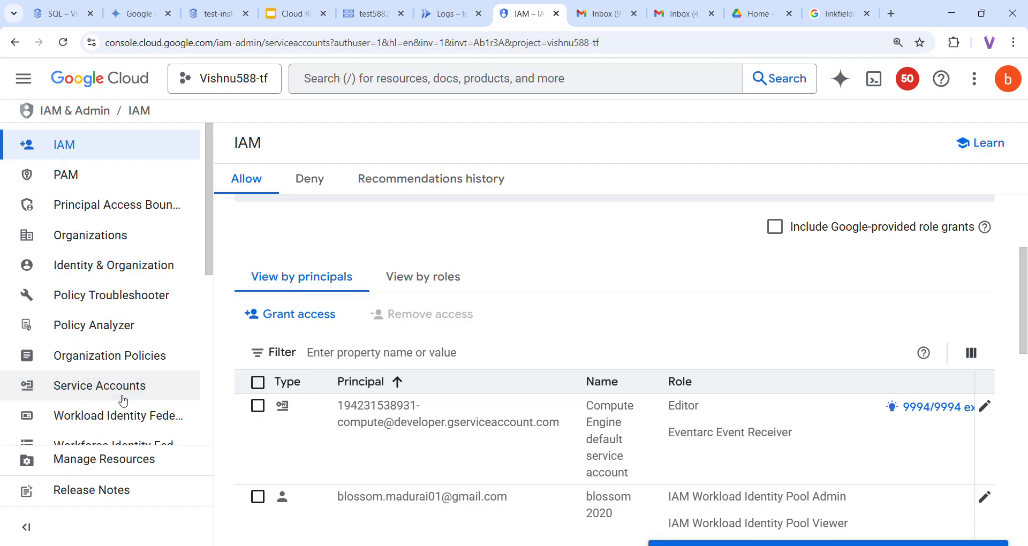
pyautogui.click(455, 148)
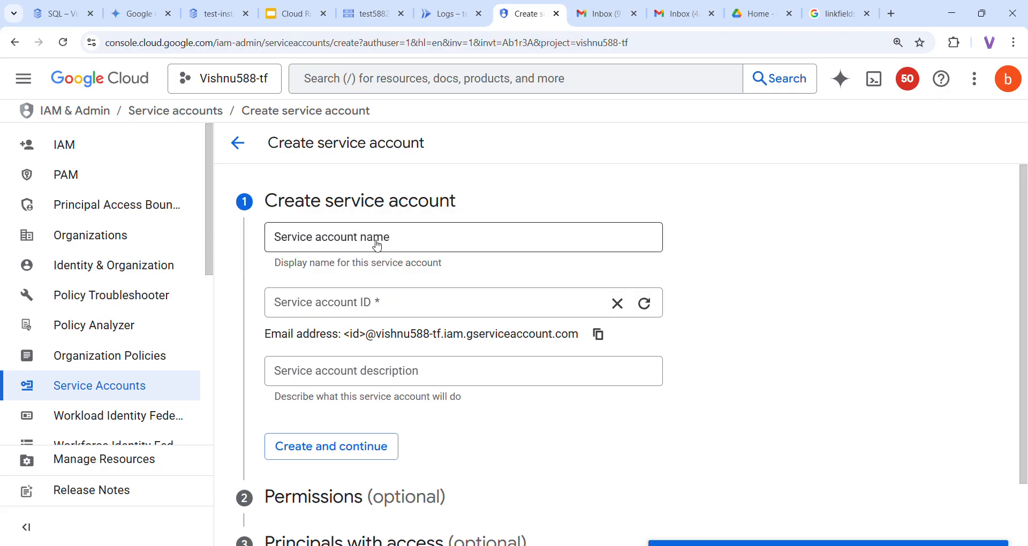
# Create service account sa-new-gcs-sql with its name reused as the description
pyautogui.click(375, 245)
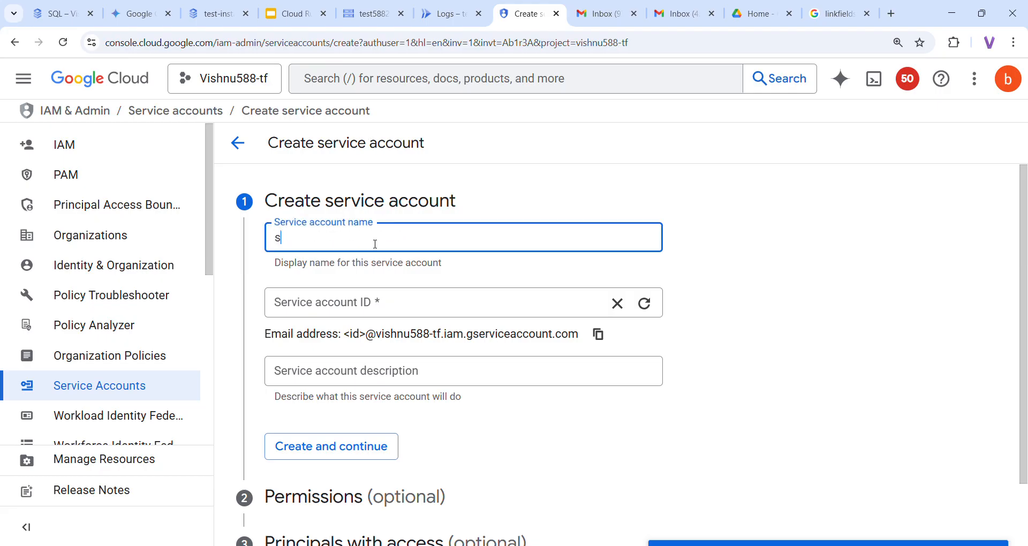
pyautogui.write('sa-new')
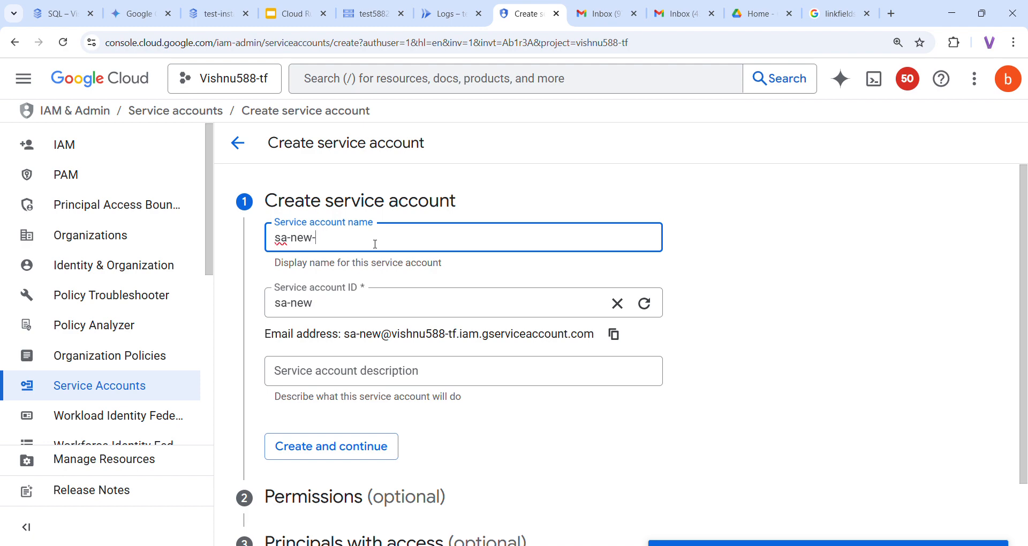
pyautogui.write('-gcs-')
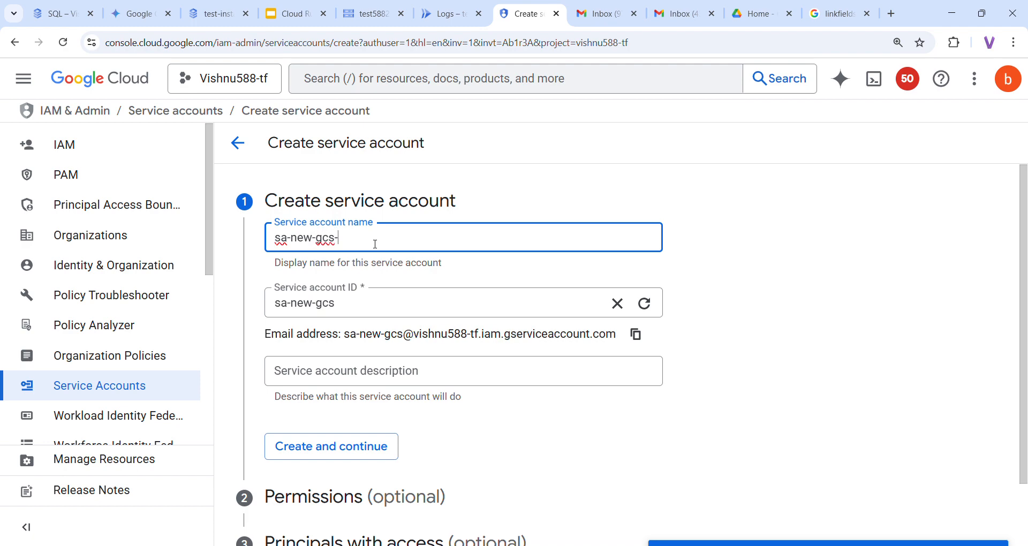
pyautogui.write('ql')
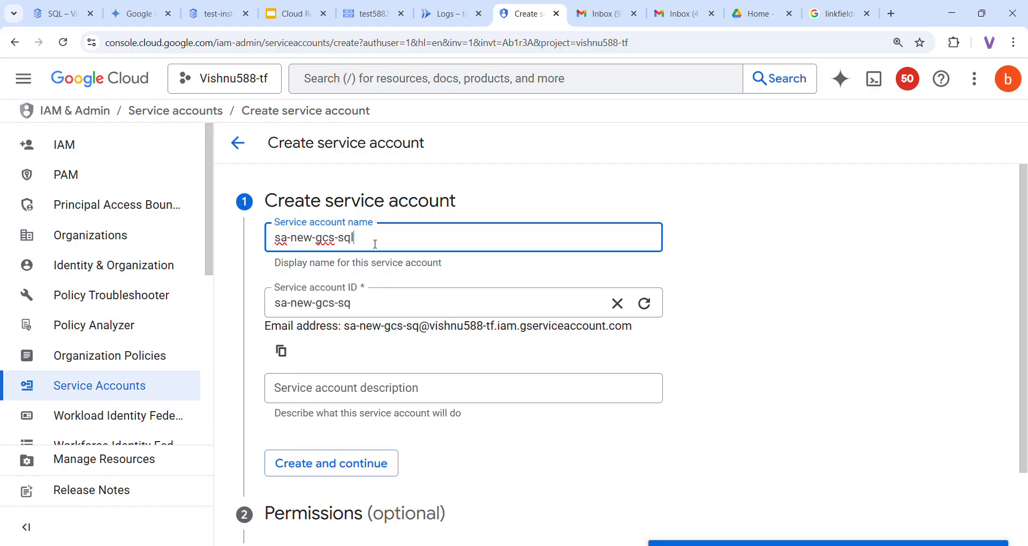
pyautogui.hotkey('ctrl', 'a')
pyautogui.hotkey('ctrl', 'c')
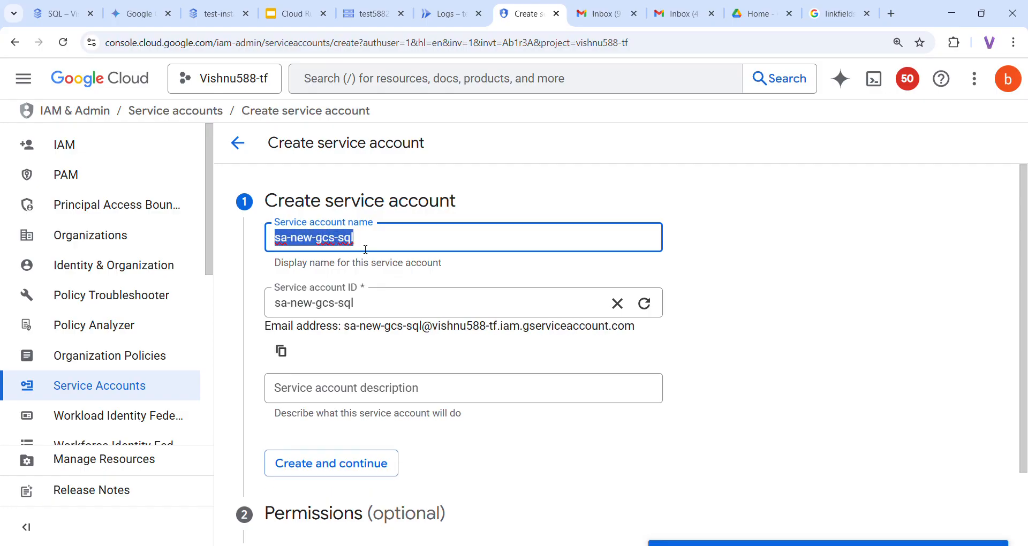
pyautogui.click(332, 390)
pyautogui.hotkey('ctrl', 'v')
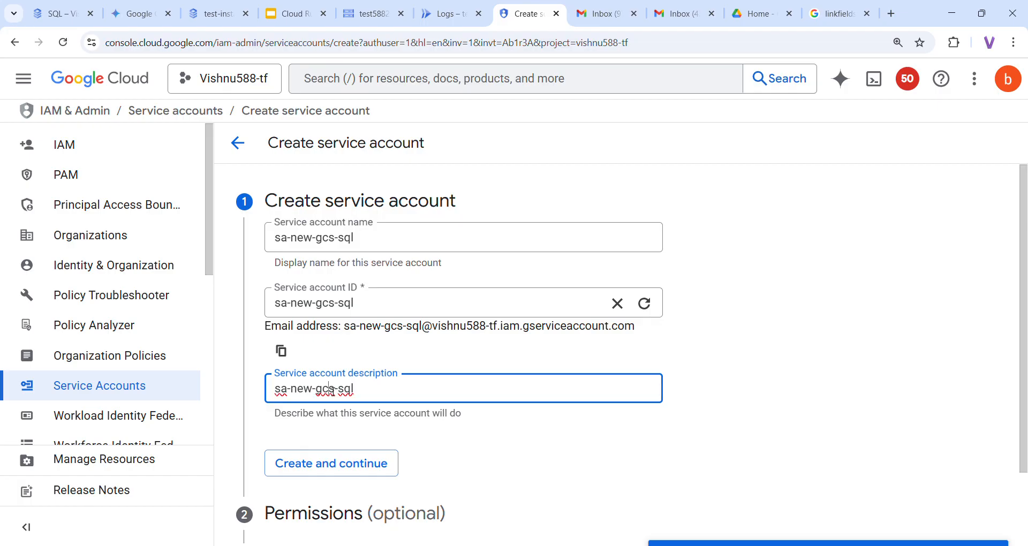
pyautogui.click(368, 465)
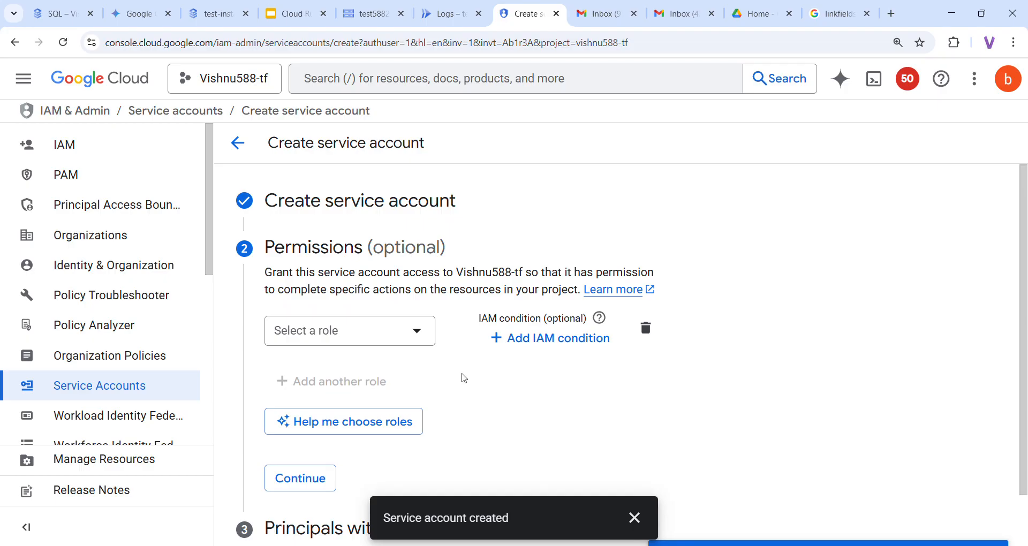
pyautogui.click(292, 14)
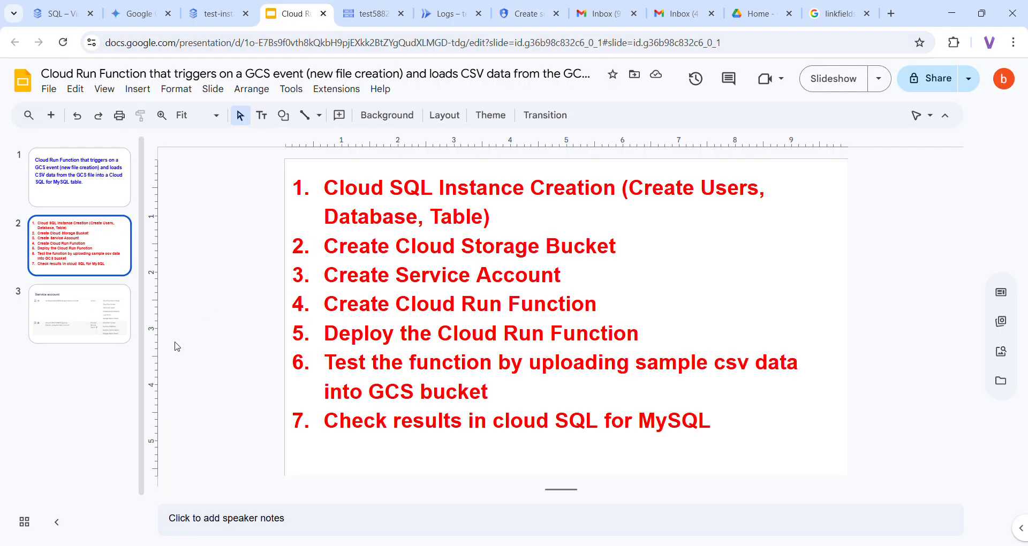
# Review the slide listing the service account's required roles, then return to the Permissions step
pyautogui.click(98, 306)
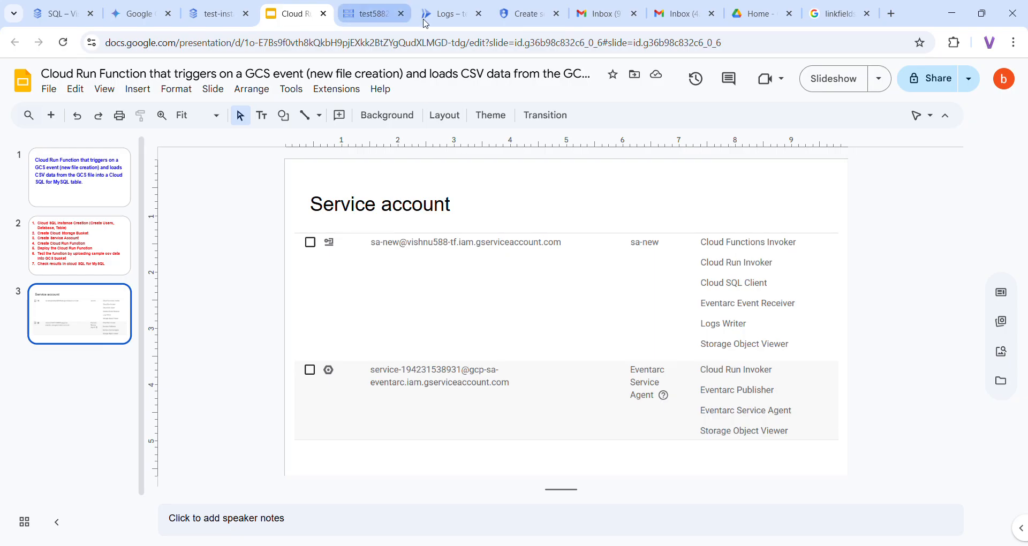
pyautogui.click(514, 20)
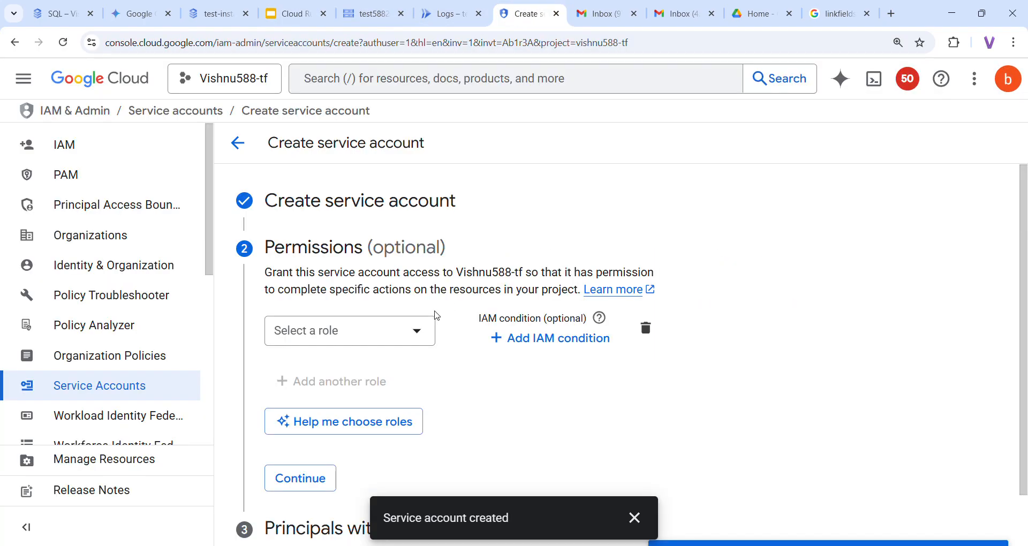
# Grant the new service account the Cloud Functions Invoker role
pyautogui.click(423, 331)
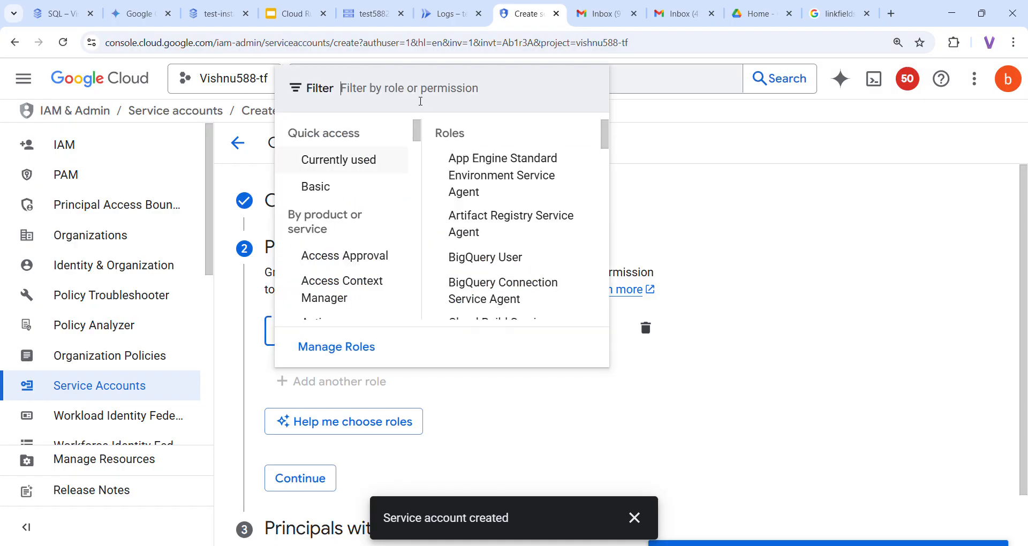
pyautogui.write('c')
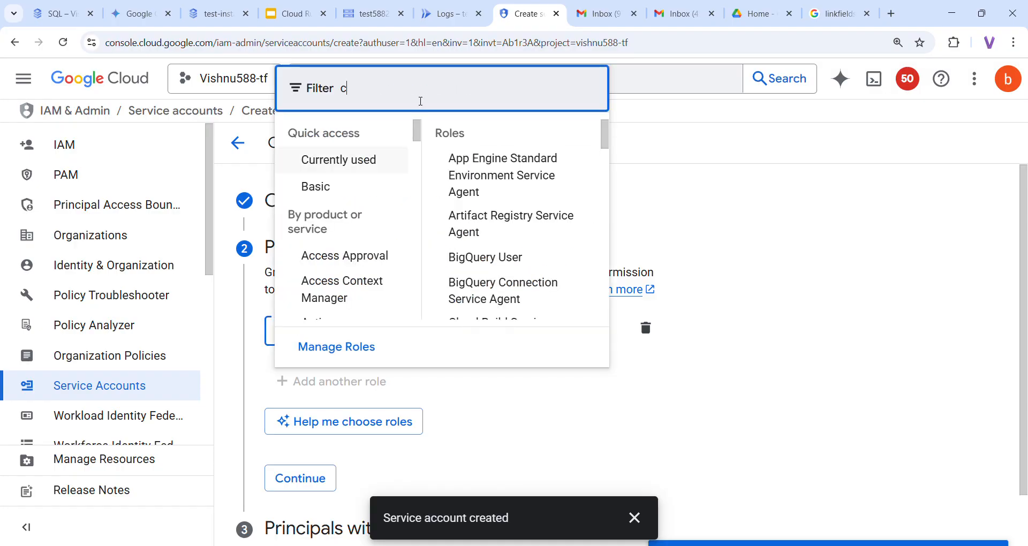
pyautogui.write('loud functions ')
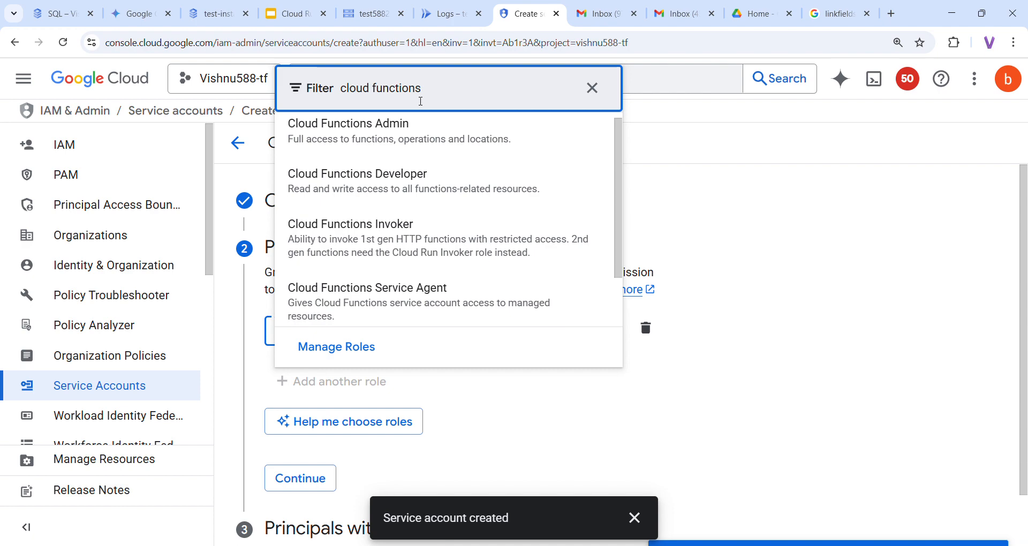
pyautogui.write('invoker')
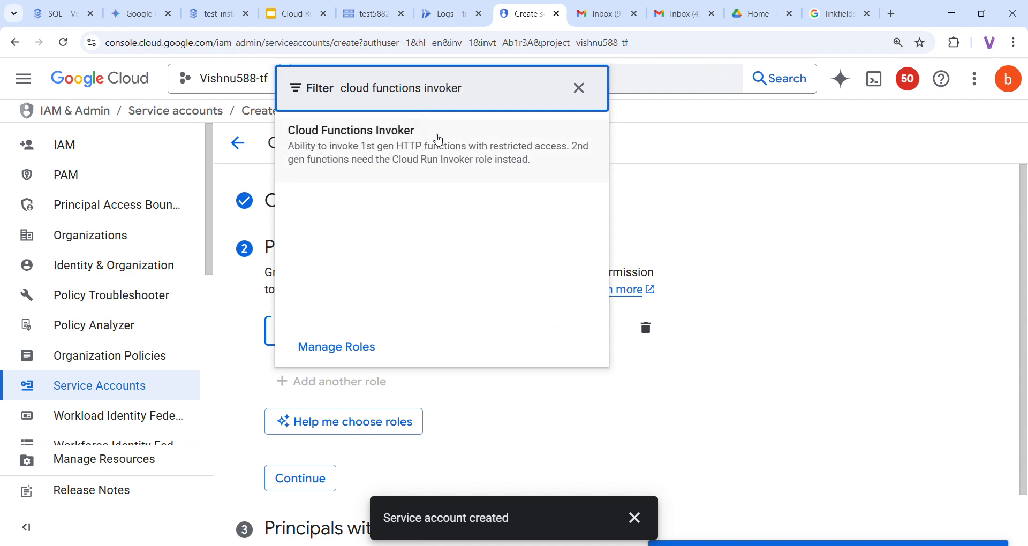
pyautogui.click(436, 141)
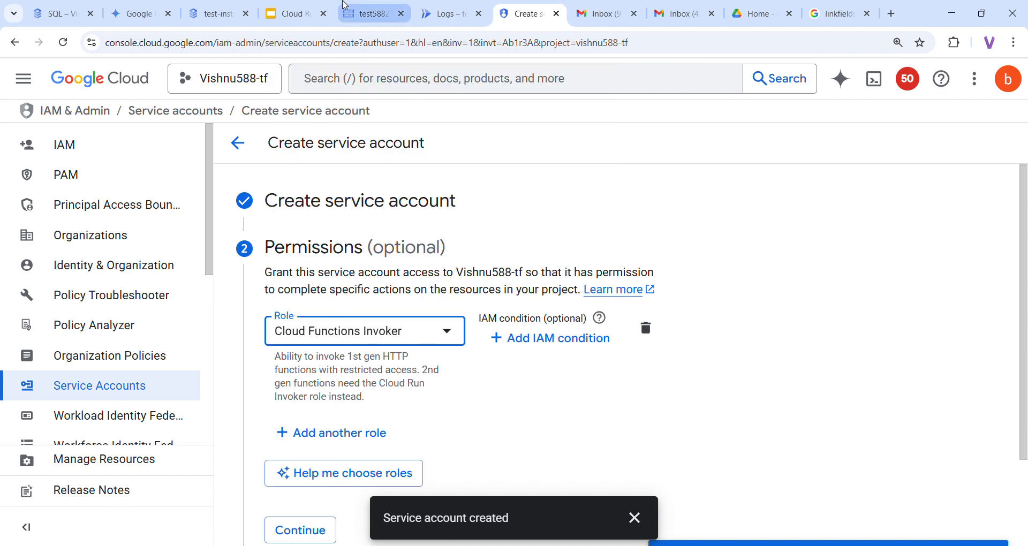
pyautogui.click(280, 6)
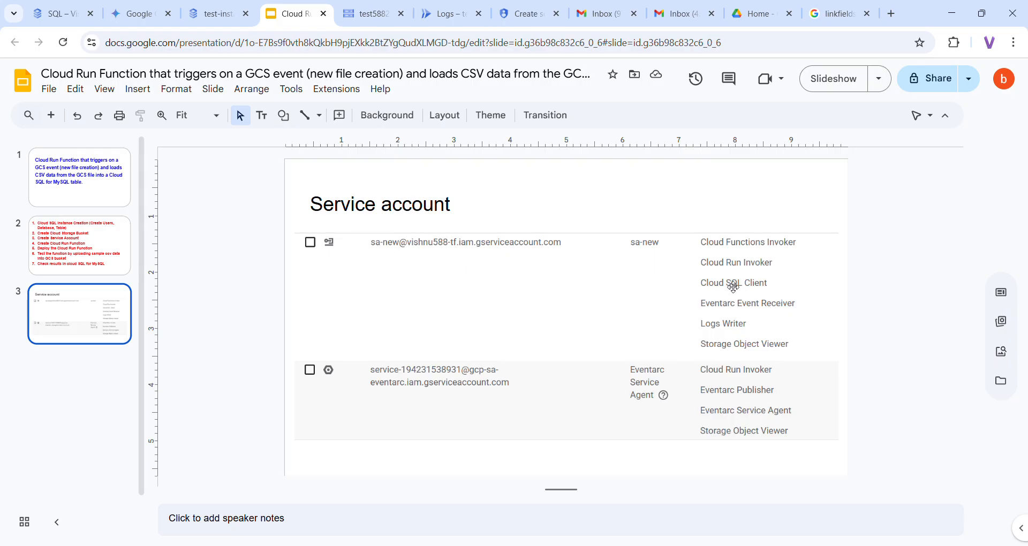
pyautogui.click(523, 25)
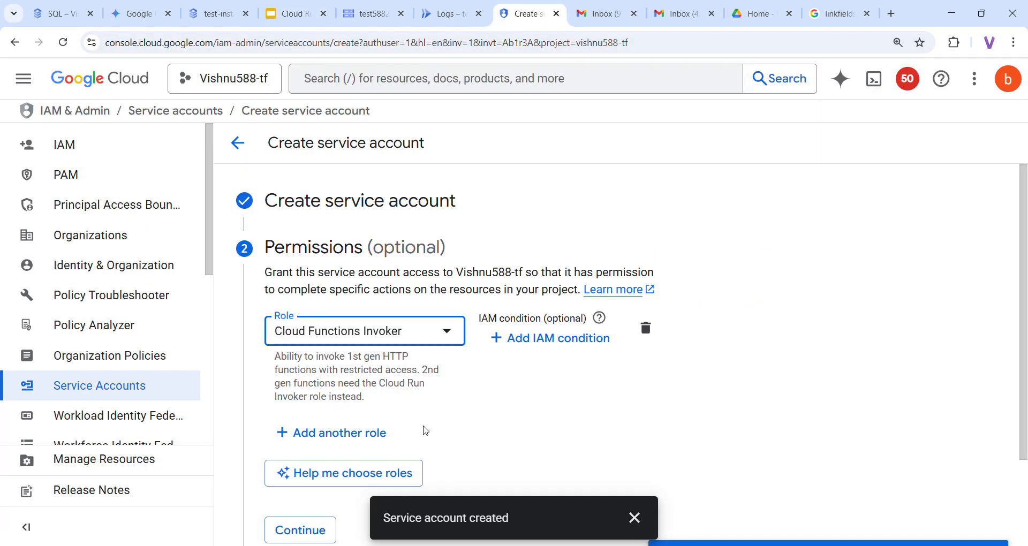
# Add the Cloud Run Invoker role in a second role row
pyautogui.click(359, 434)
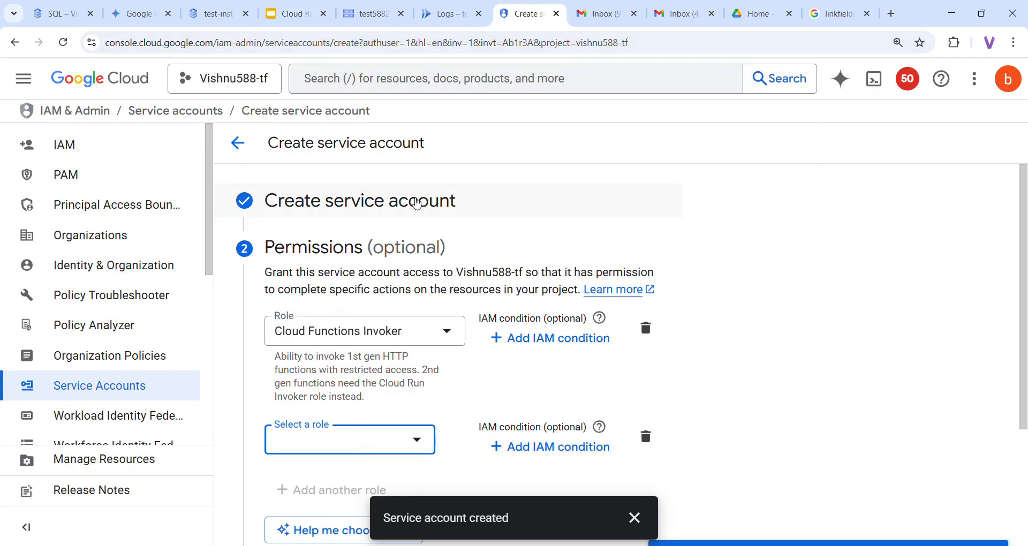
pyautogui.click(427, 441)
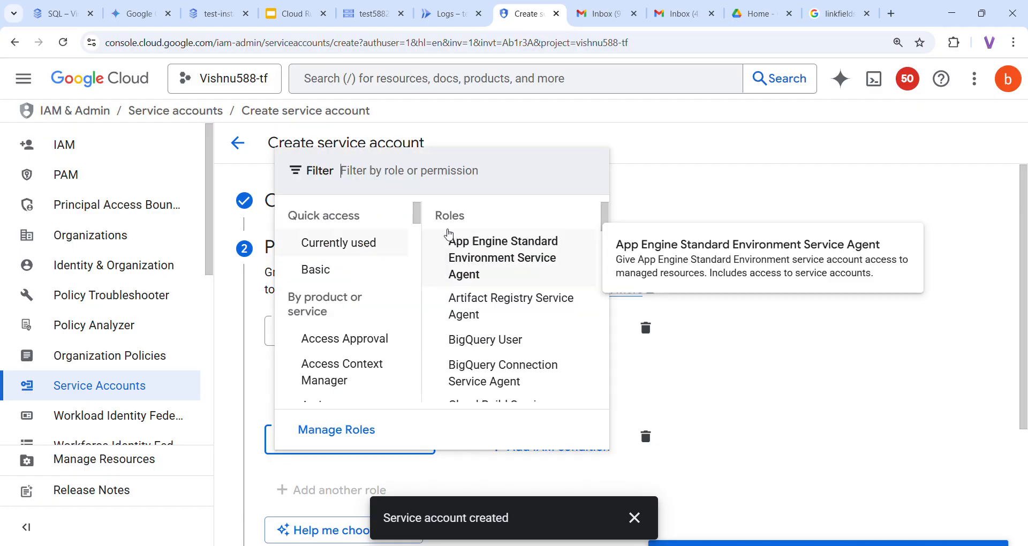
pyautogui.write('cloud run invo')
pyautogui.click(387, 230)
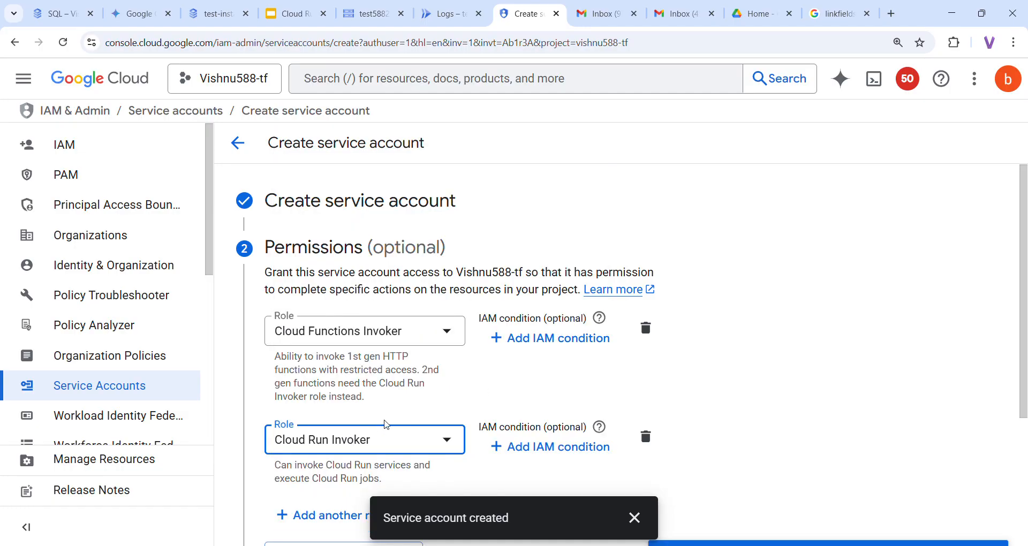
pyautogui.scroll(-3, 364, 431)
# Add the Cloud SQL Client role in a third role row
pyautogui.click(352, 332)
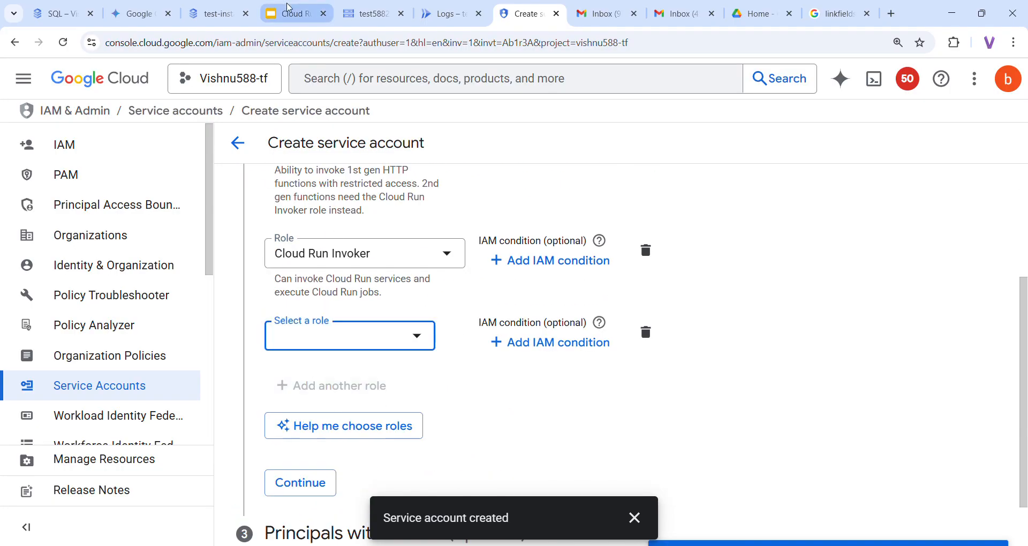
pyautogui.click(292, 14)
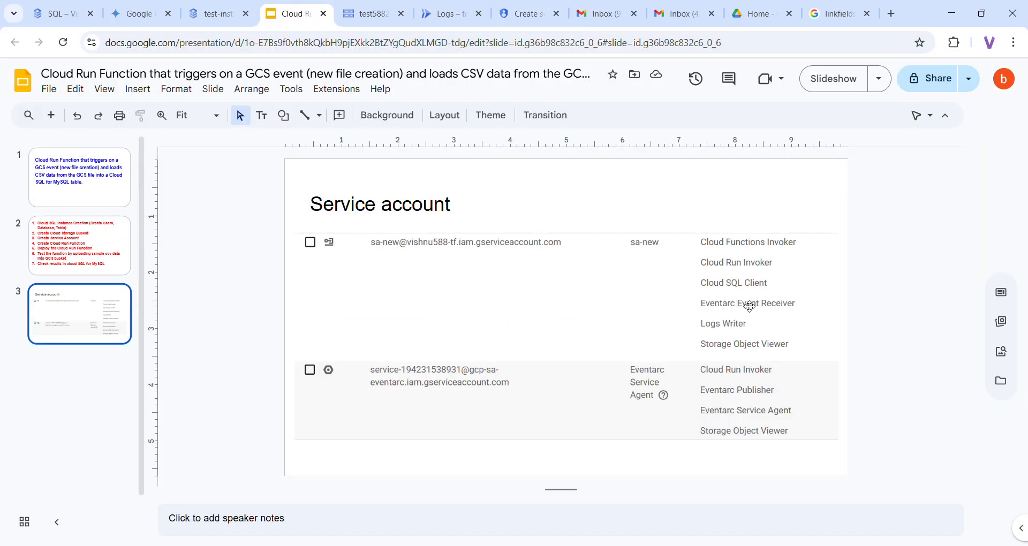
pyautogui.click(520, 16)
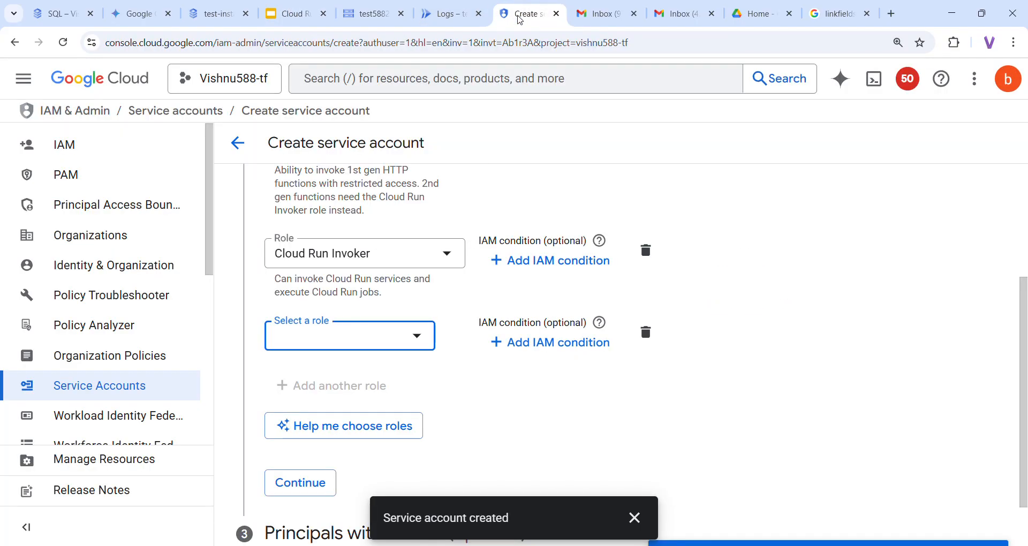
pyautogui.click(380, 350)
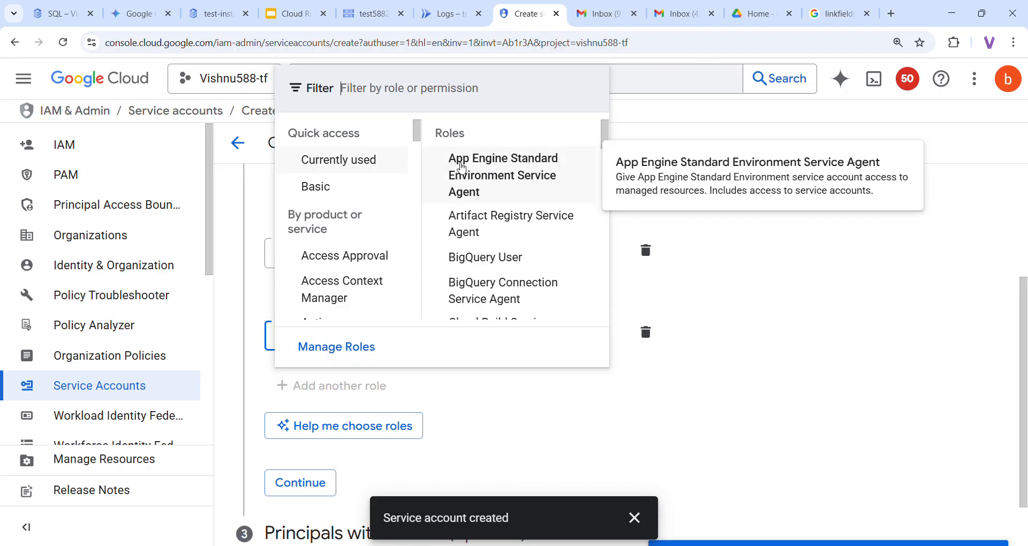
pyautogui.click(408, 105)
pyautogui.write('cloud sql cli')
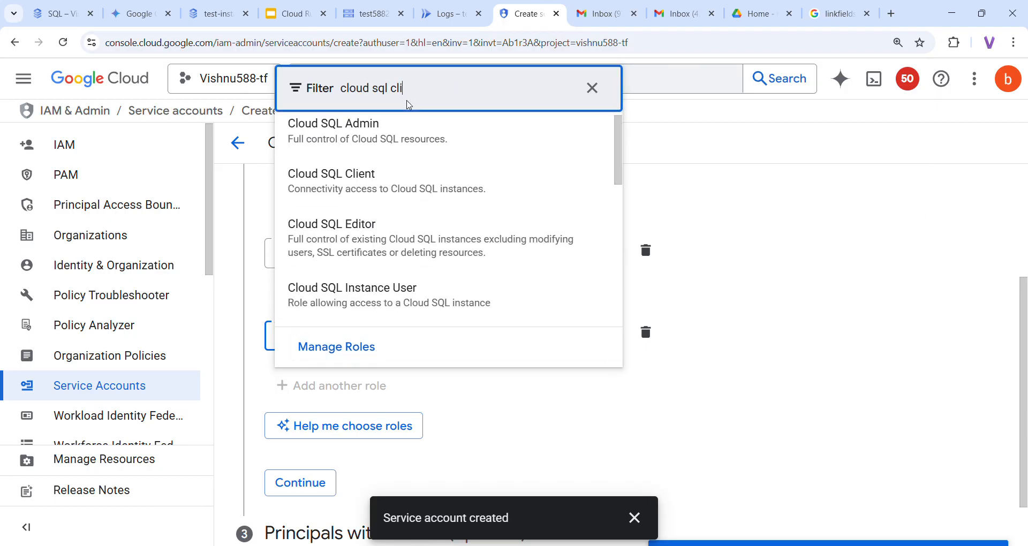
pyautogui.write('ent')
pyautogui.click(434, 138)
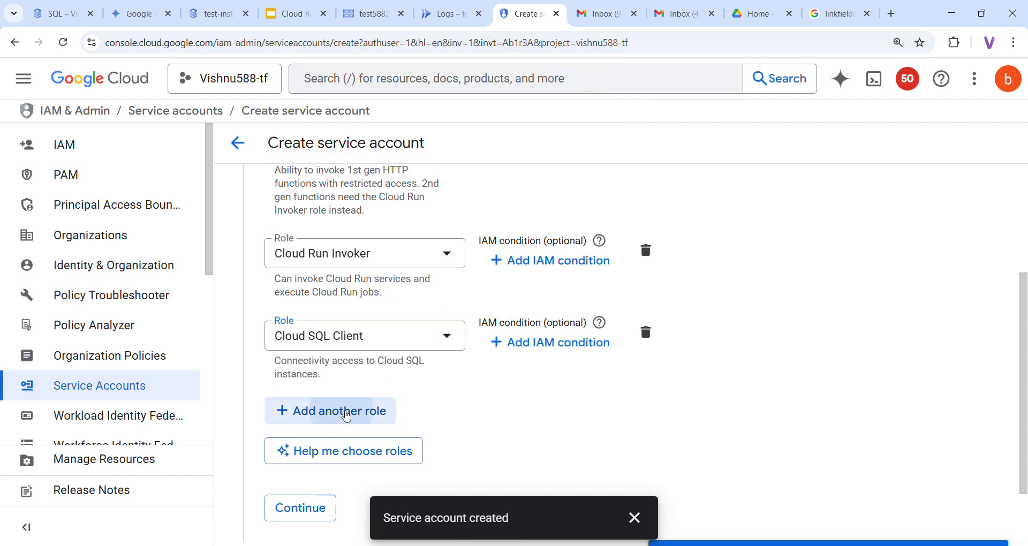
# Add the Eventarc Event Receiver role as a fourth role
pyautogui.click(351, 409)
pyautogui.click(285, 17)
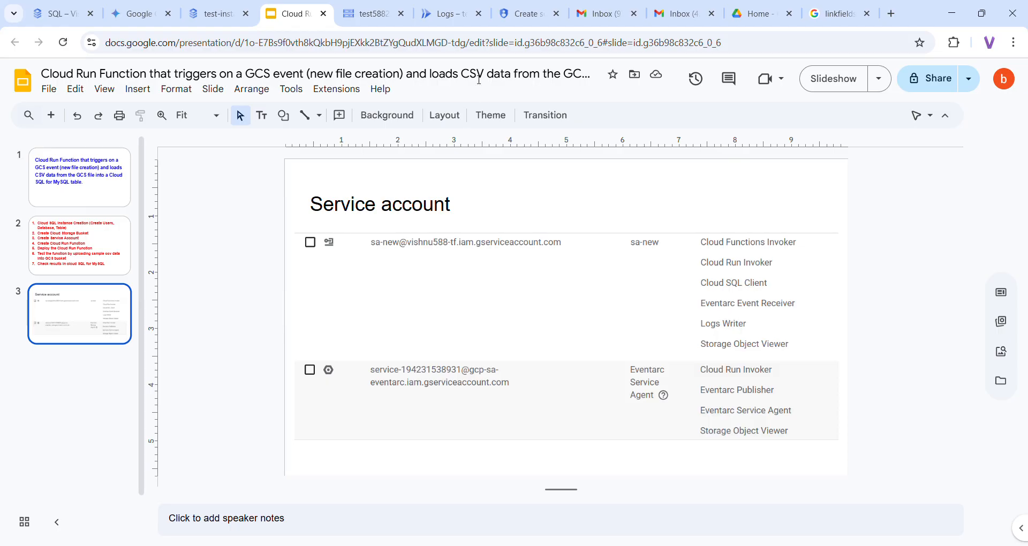
pyautogui.click(527, 19)
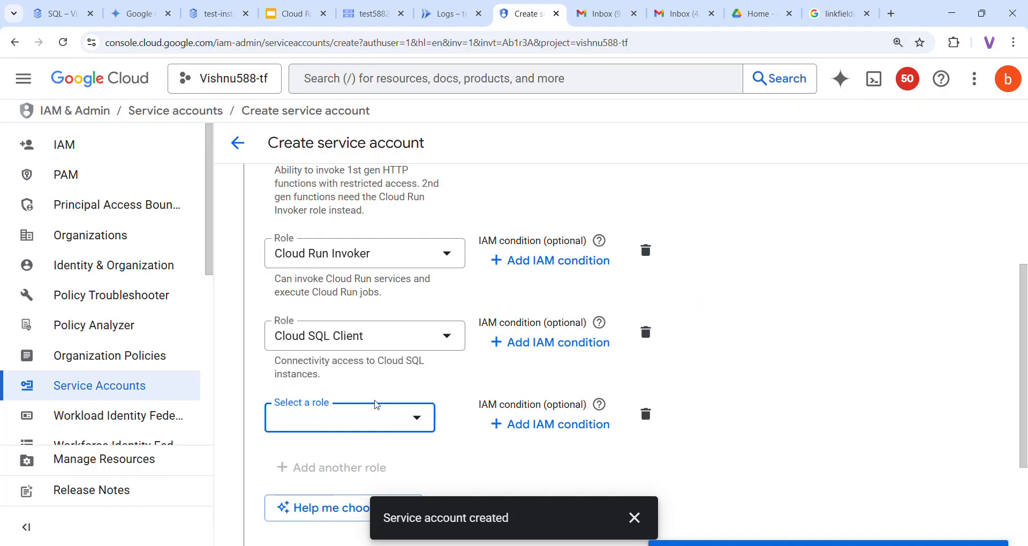
pyautogui.click(375, 419)
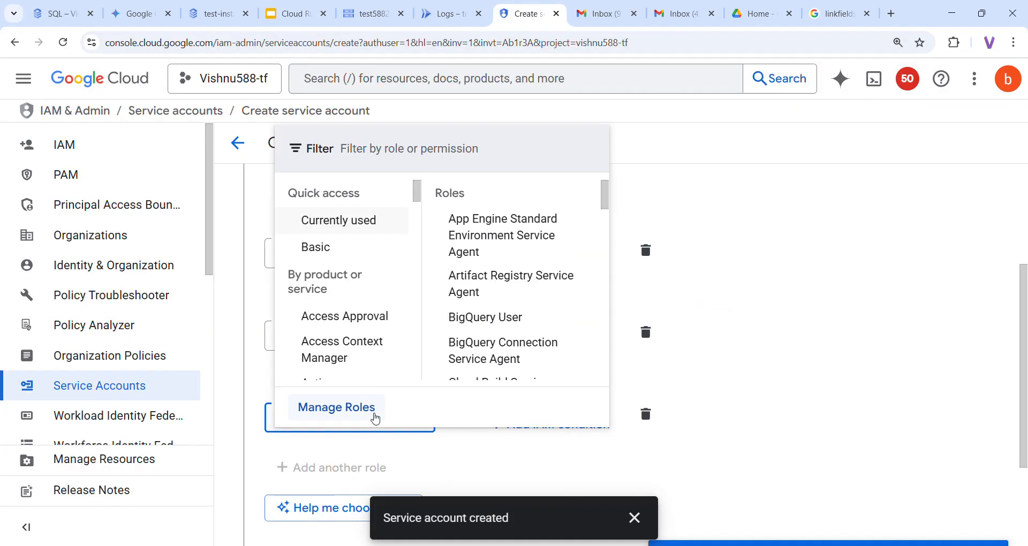
pyautogui.write('eventarc')
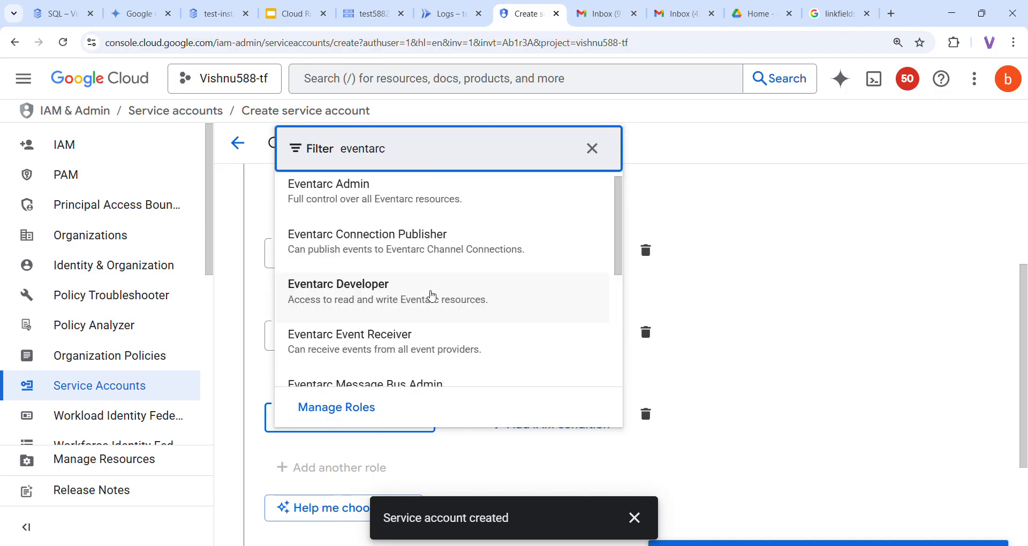
pyautogui.click(413, 342)
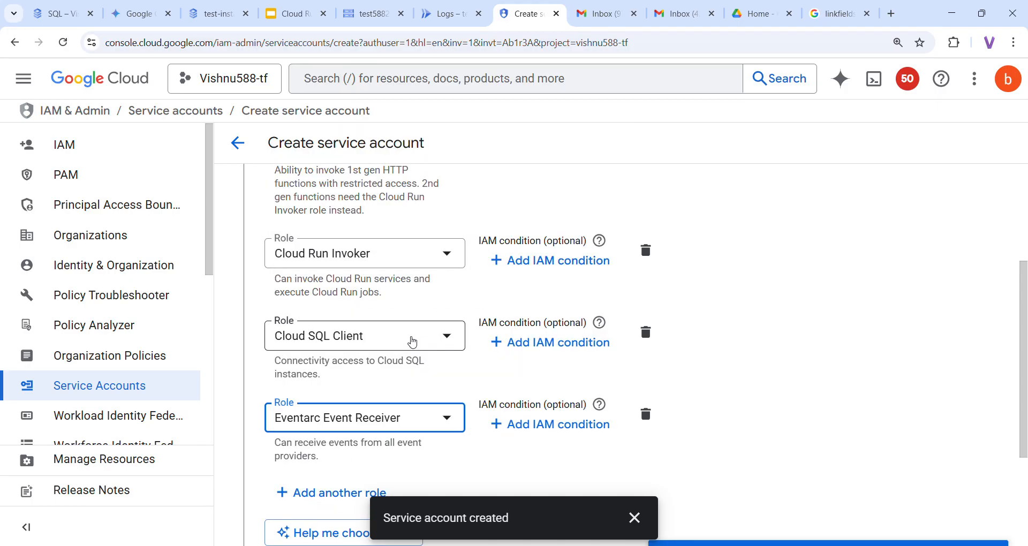
# Add the Logs Writer role in another role row
pyautogui.scroll(-1, 393, 380)
pyautogui.click(363, 328)
pyautogui.click(289, 14)
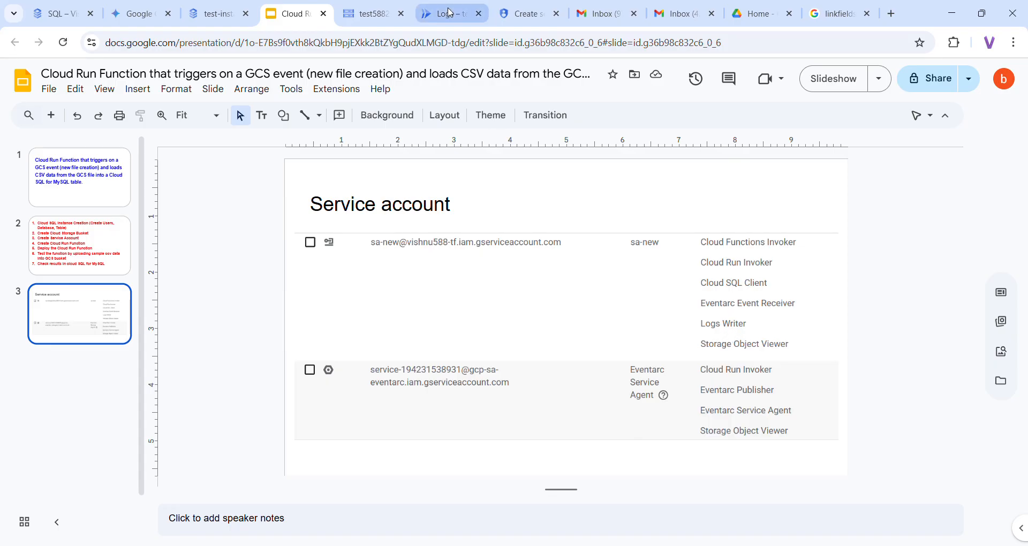
pyautogui.click(526, 16)
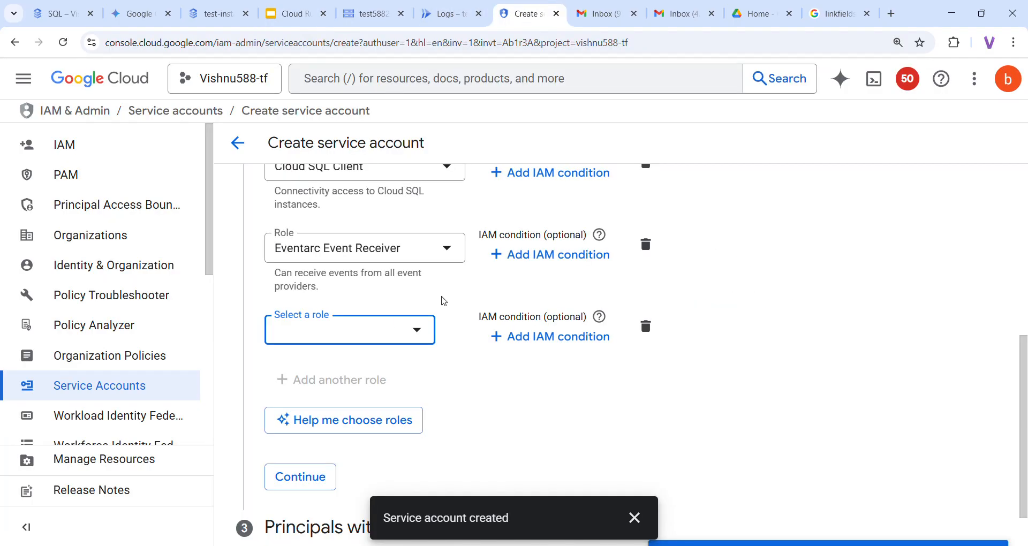
pyautogui.click(384, 329)
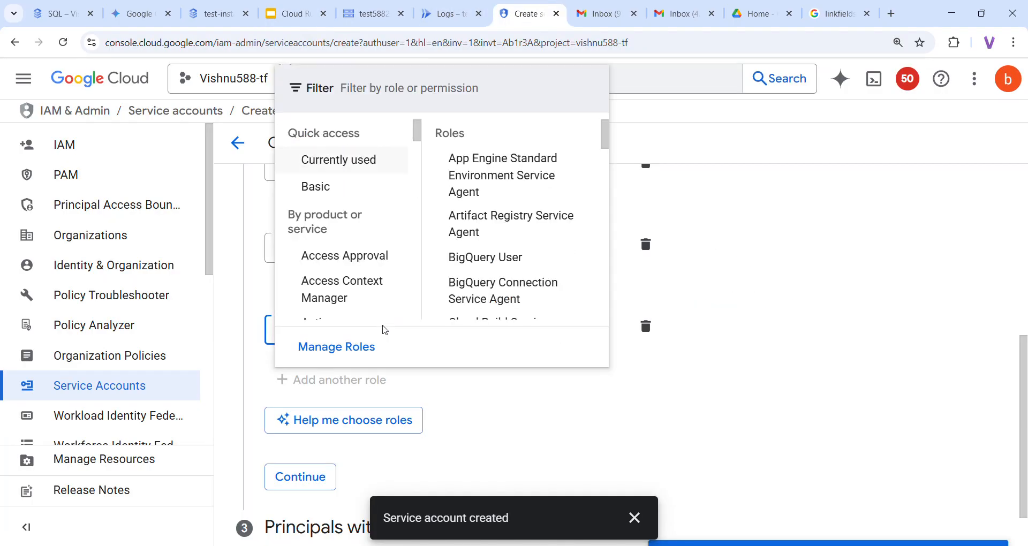
pyautogui.write('logs wr')
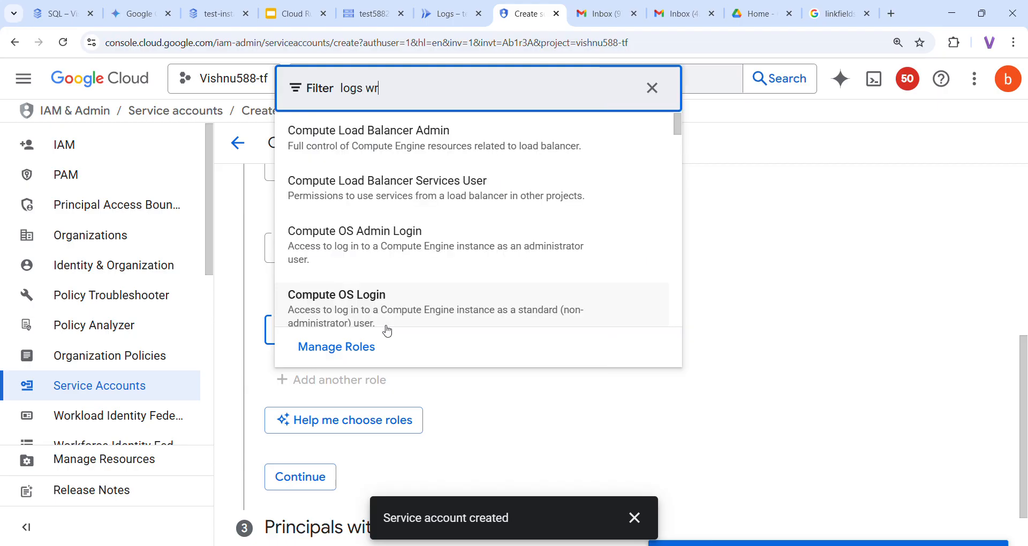
pyautogui.write('iter')
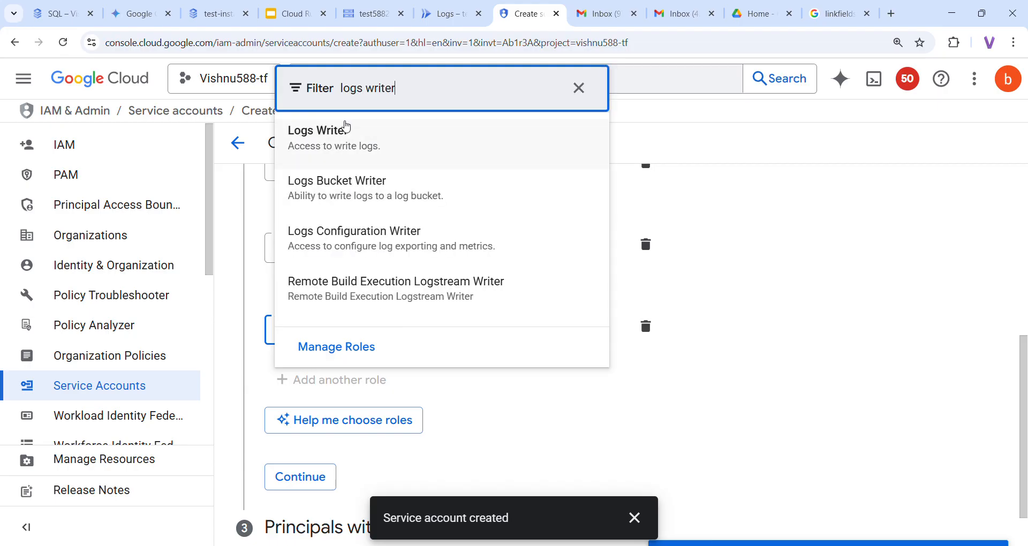
pyautogui.click(343, 129)
pyautogui.press('Return')
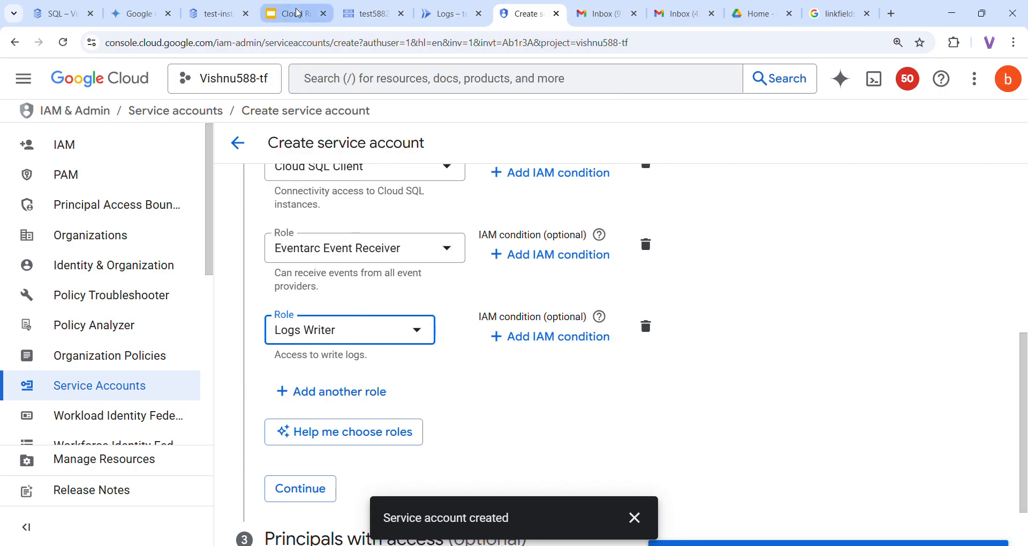
# Add the Storage Object Viewer role and check the roles against the slide
pyautogui.click(286, 13)
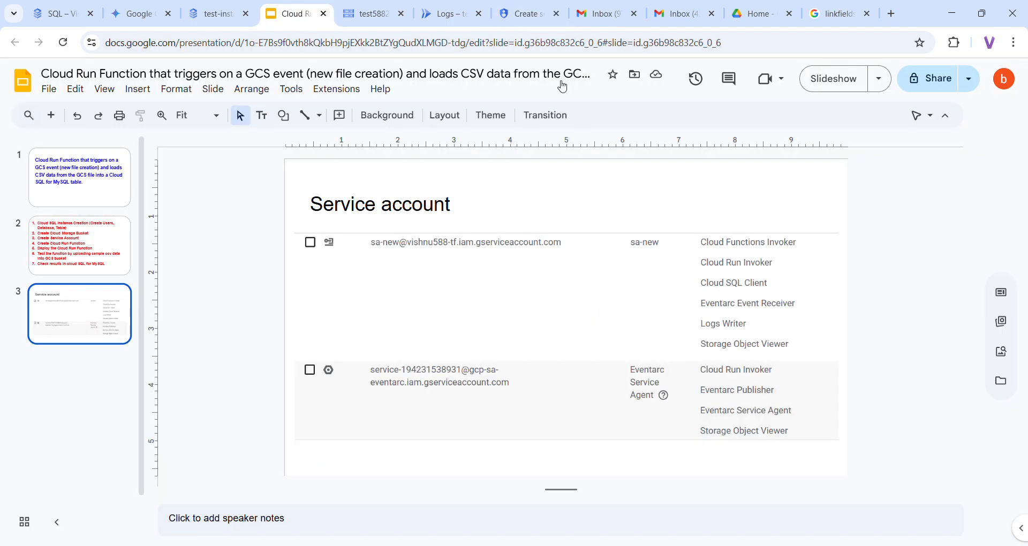
pyautogui.click(524, 15)
pyautogui.click(353, 392)
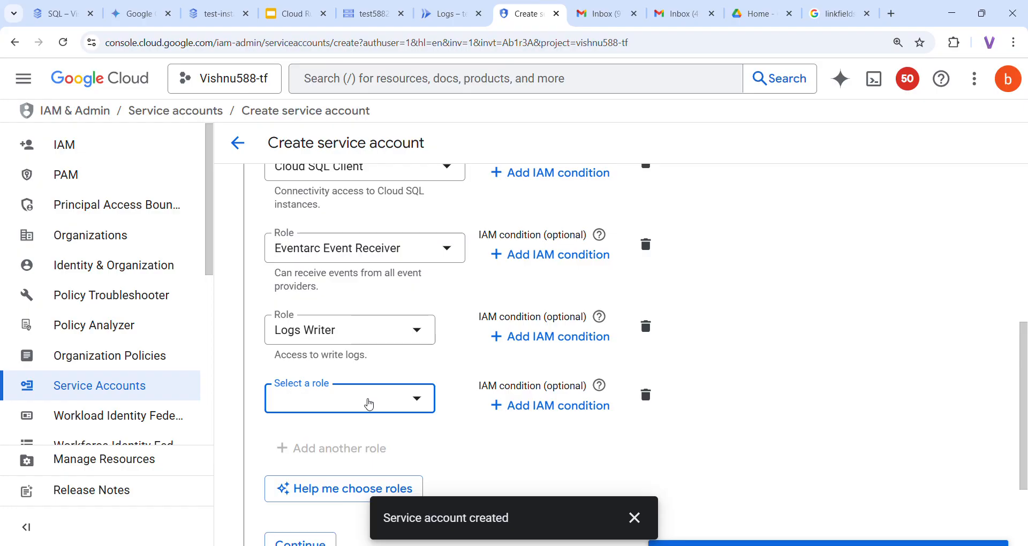
pyautogui.click(369, 405)
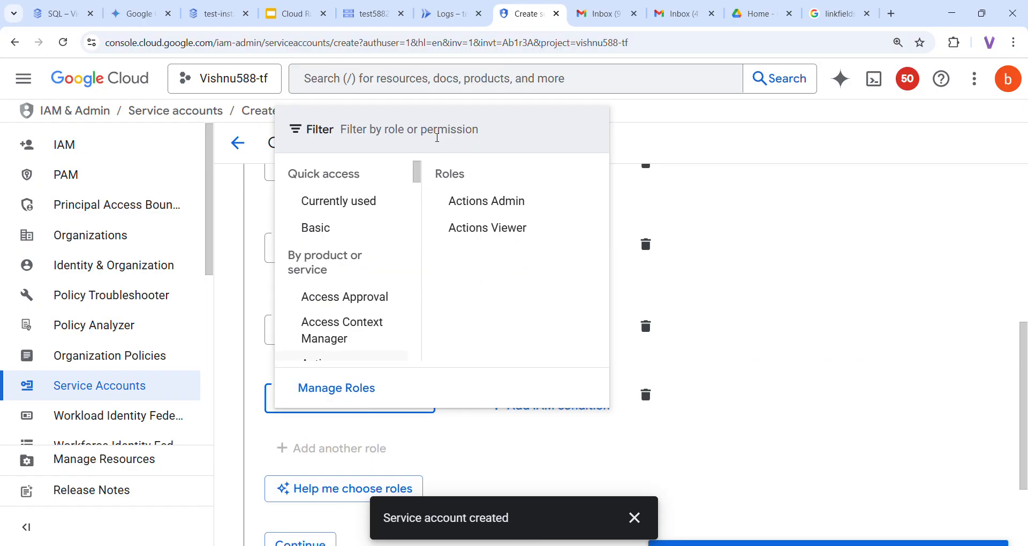
pyautogui.write('st')
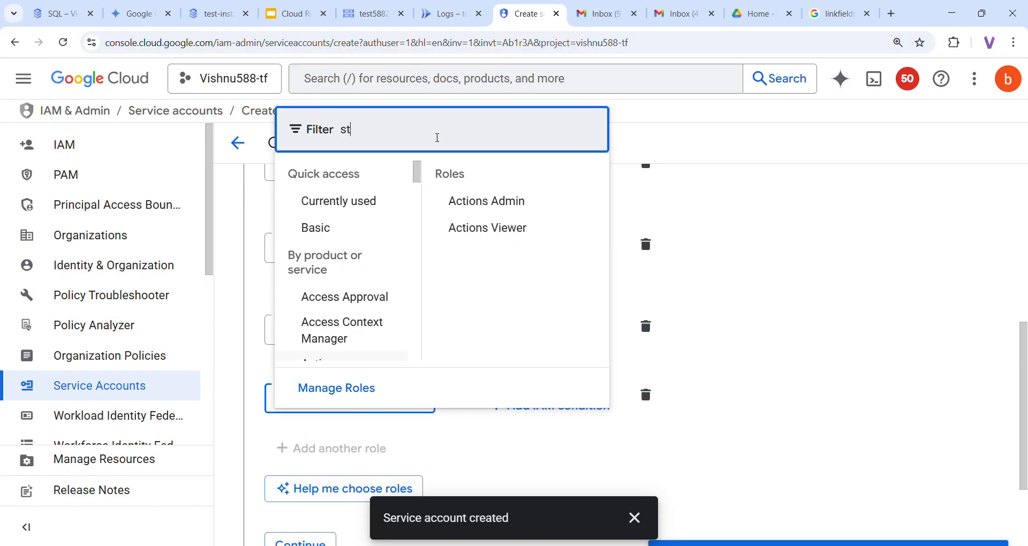
pyautogui.write('orage ')
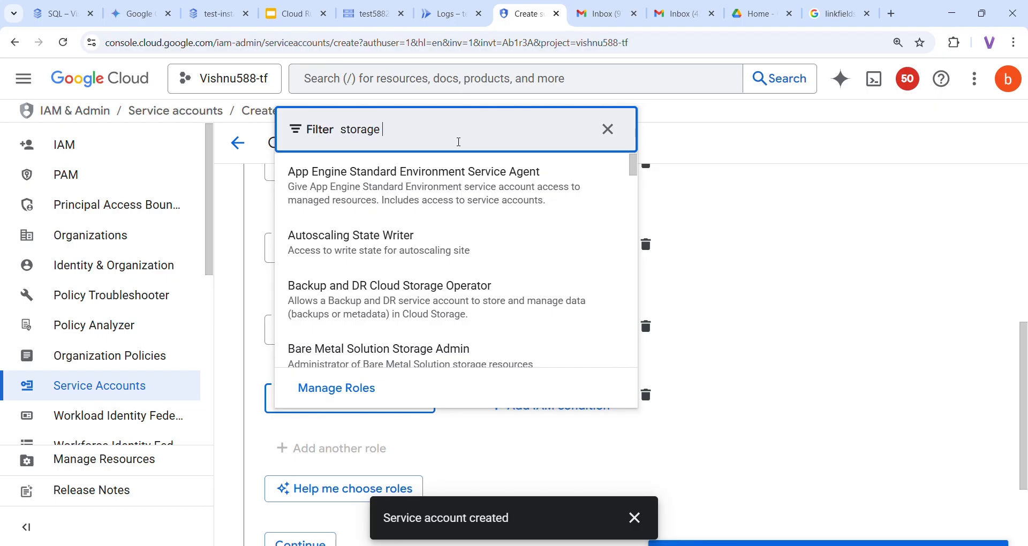
pyautogui.write('object viewer')
pyautogui.click(431, 189)
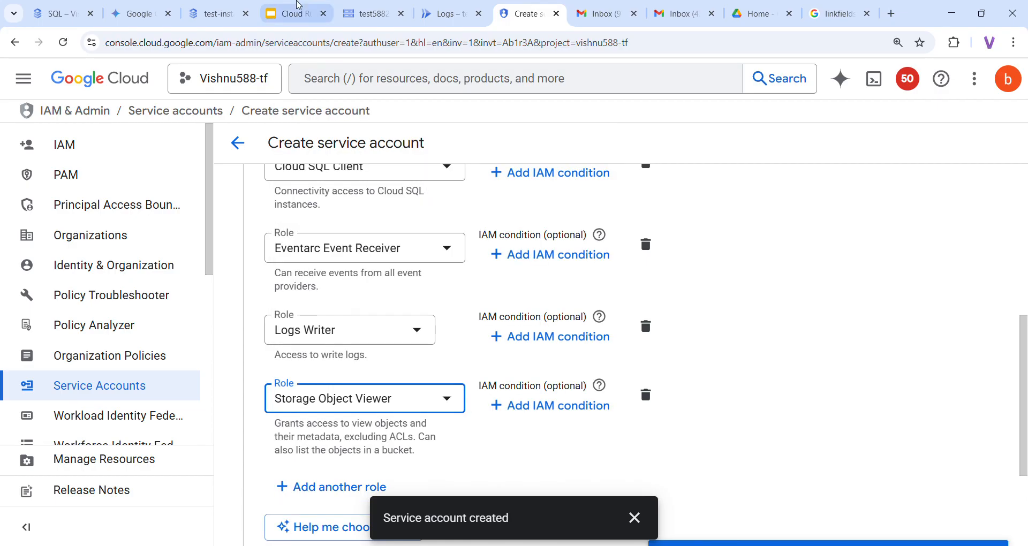
pyautogui.click(287, 11)
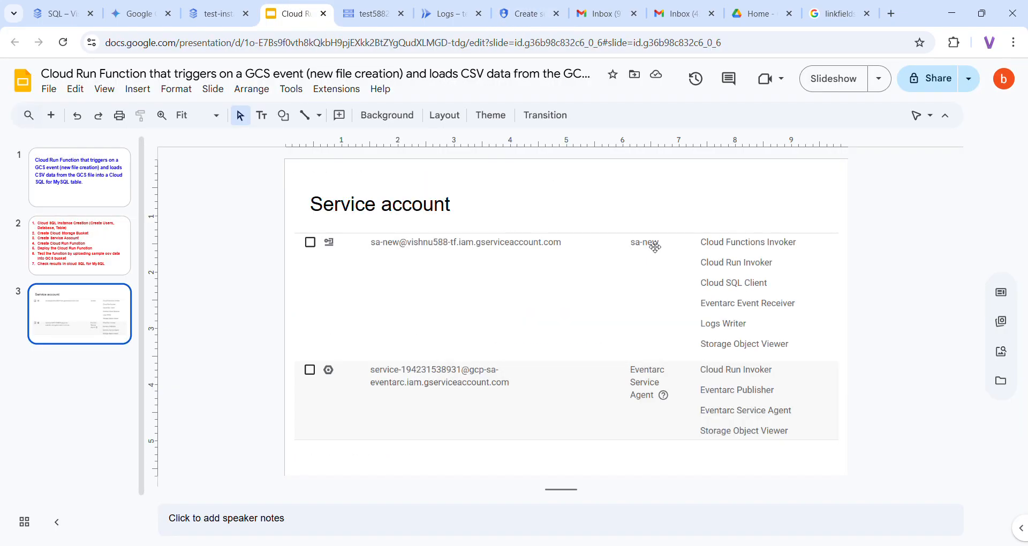
pyautogui.click(519, 16)
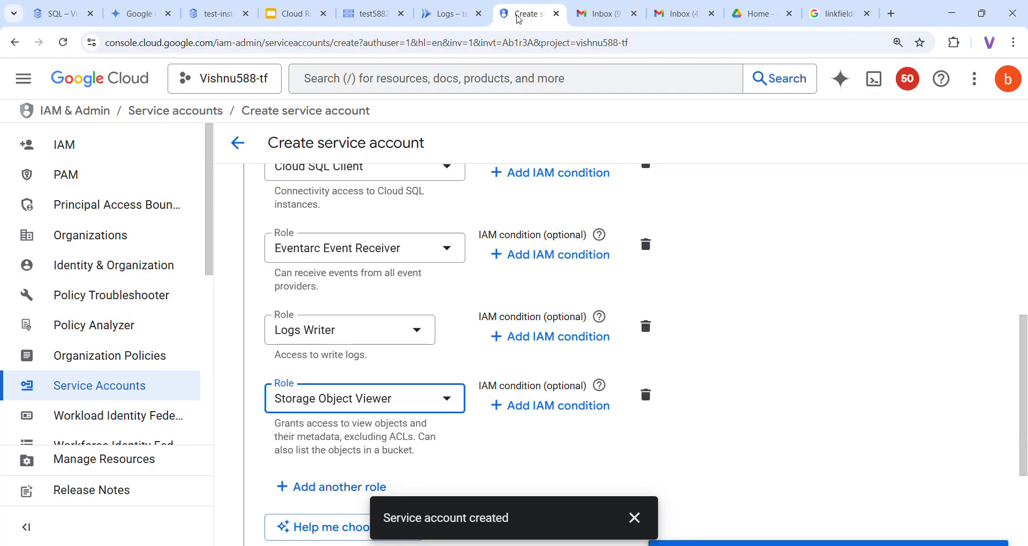
pyautogui.scroll(-3, 552, 437)
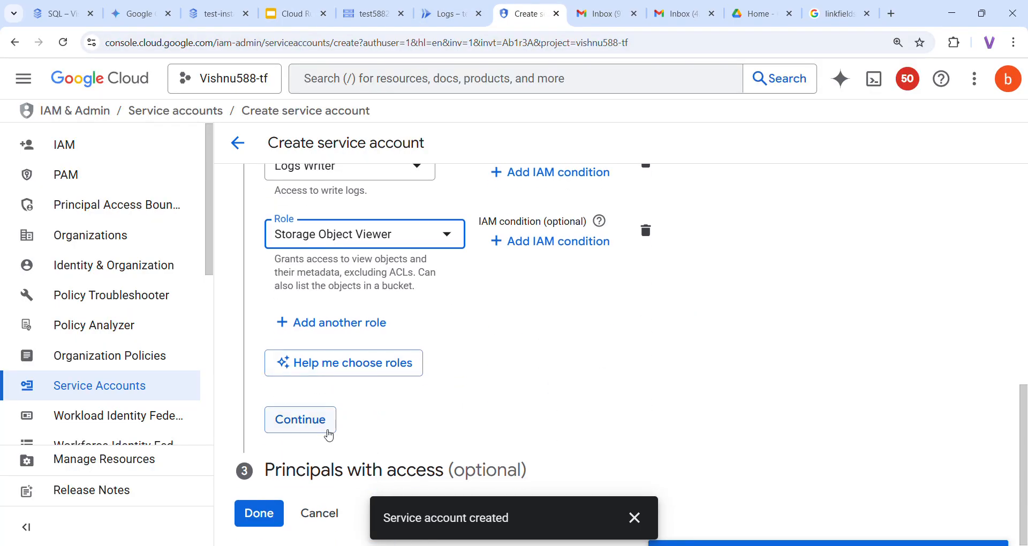
# Finish creating service account sa-new-gcs-sql and go to the Vishnu588-tf IAM page
pyautogui.click(322, 419)
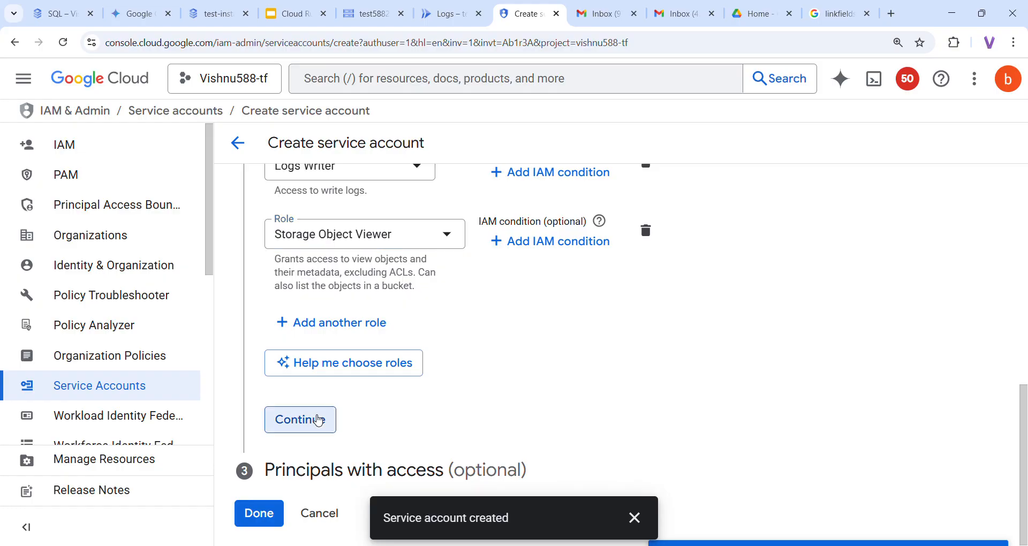
pyautogui.scroll(-5, 465, 382)
pyautogui.scroll(-4, 465, 383)
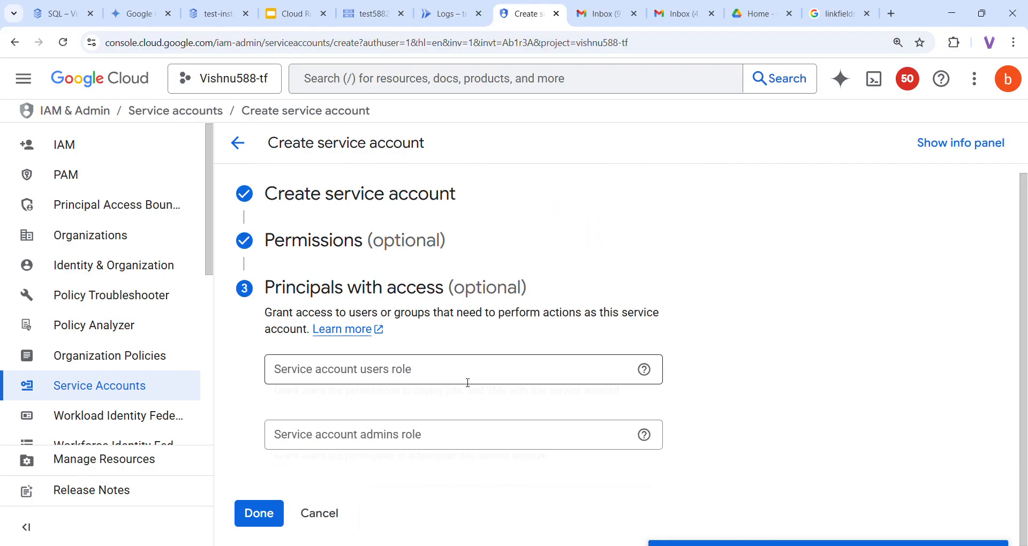
pyautogui.click(259, 515)
pyautogui.scroll(-2, 484, 456)
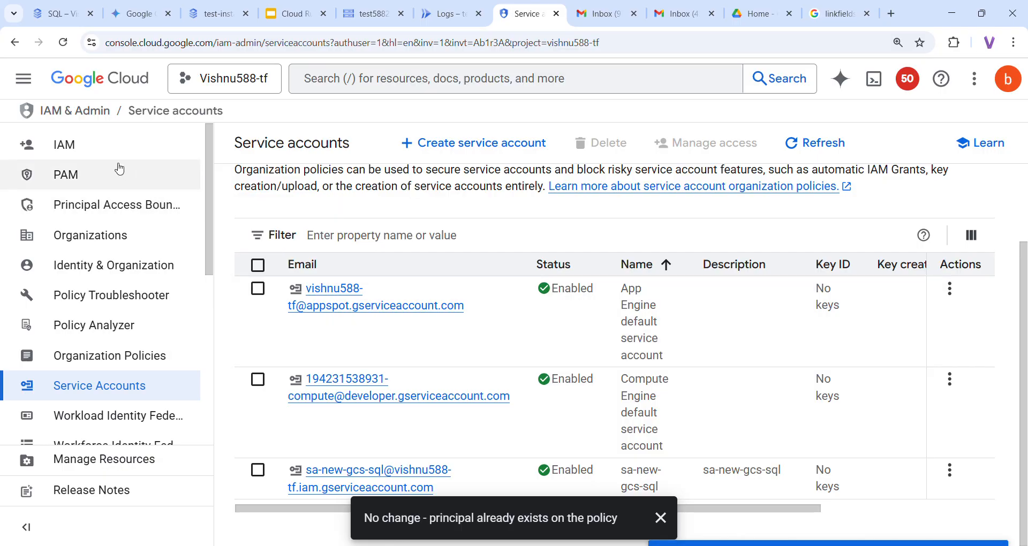
pyautogui.click(106, 154)
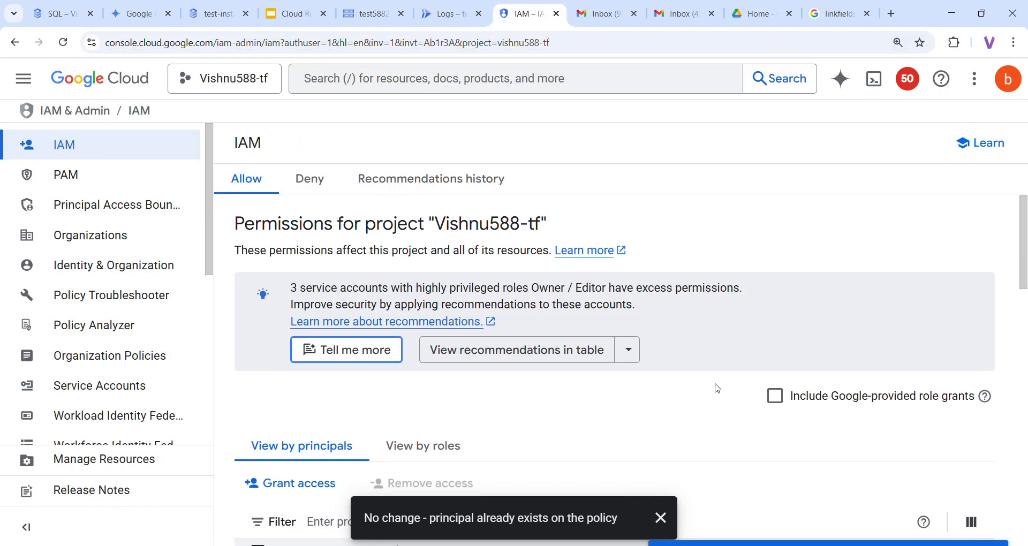
# Include Google-provided role grants and search for 'eventarc' to locate the Eventarc Service Agent
pyautogui.scroll(-3, 774, 396)
pyautogui.click(772, 266)
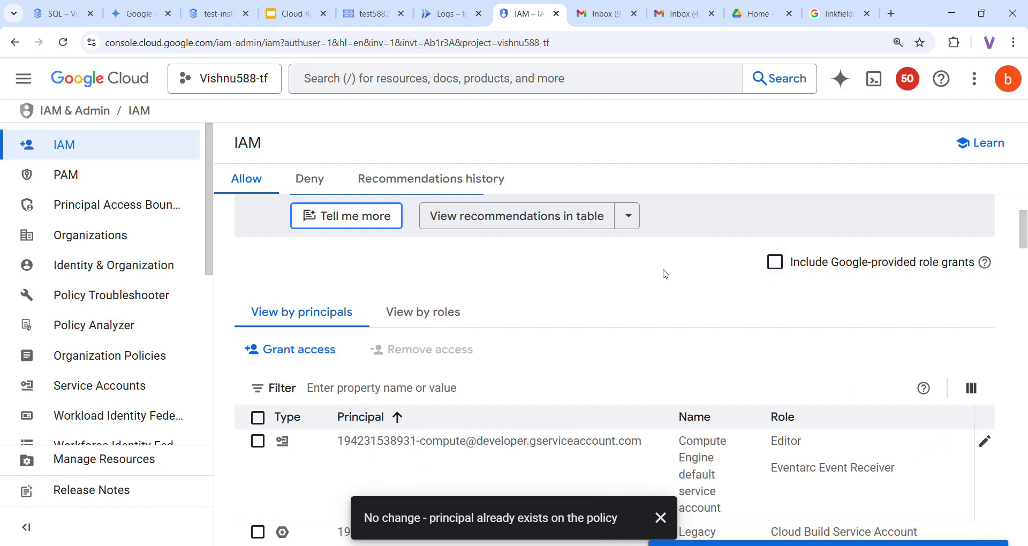
pyautogui.scroll(-3, 663, 300)
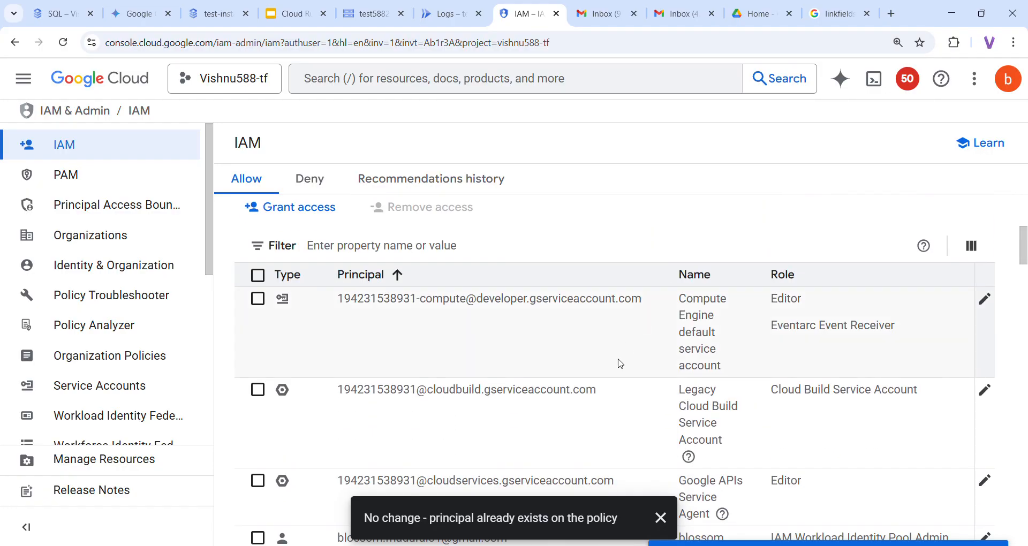
pyautogui.hotkey('ctrl', 'f')
pyautogui.write('eventarc')
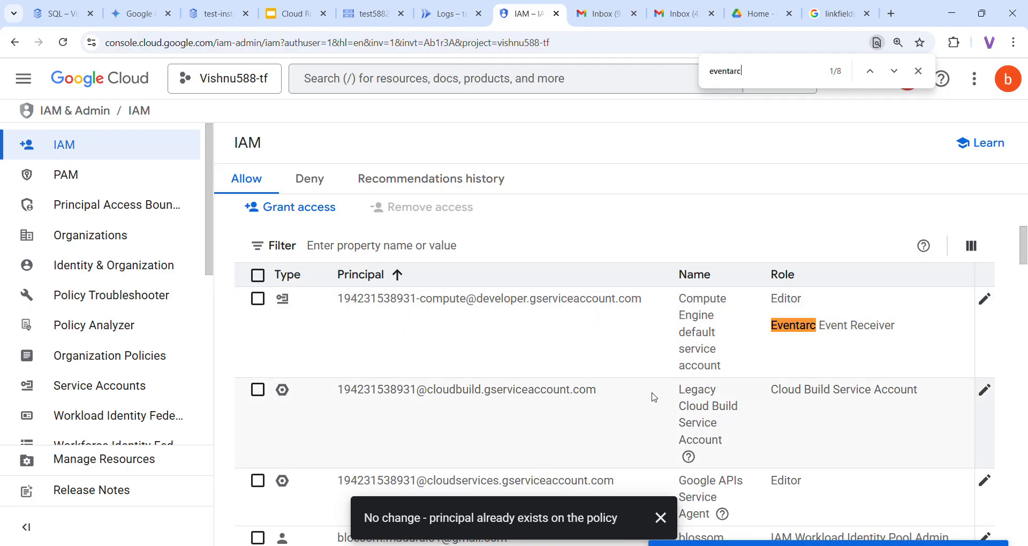
pyautogui.scroll(-4, 637, 381)
pyautogui.scroll(-5, 655, 397)
pyautogui.scroll(-8, 654, 397)
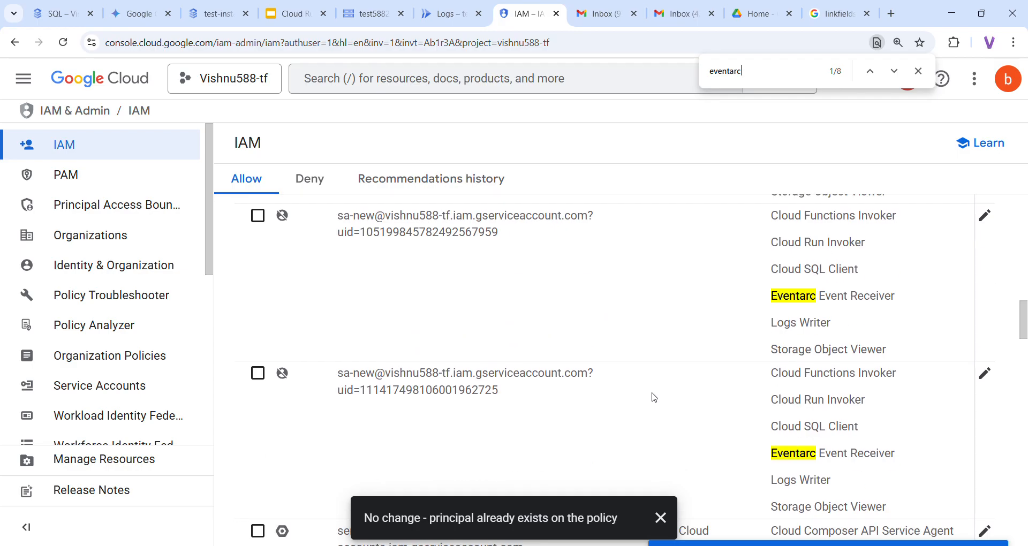
pyautogui.scroll(-14, 654, 397)
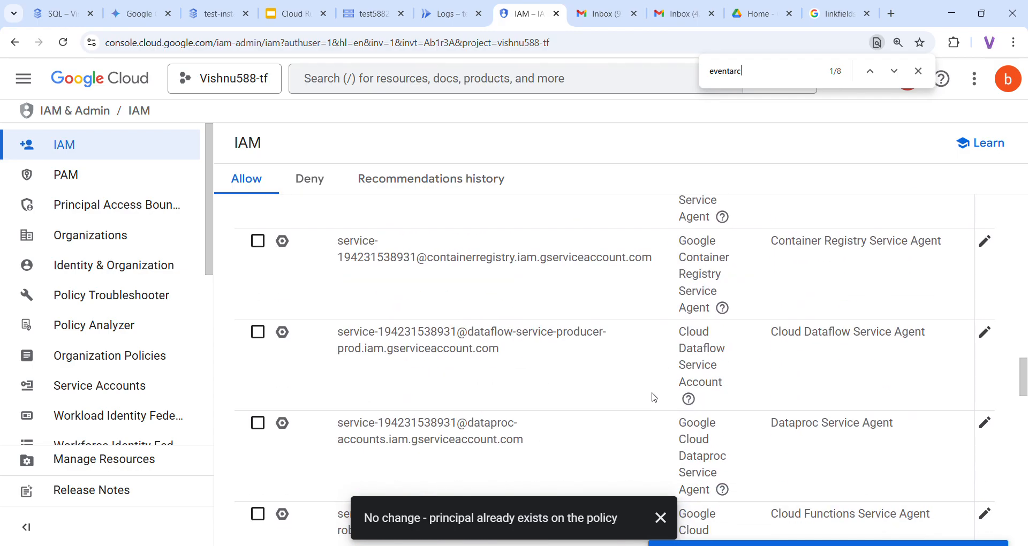
pyautogui.scroll(-5, 655, 397)
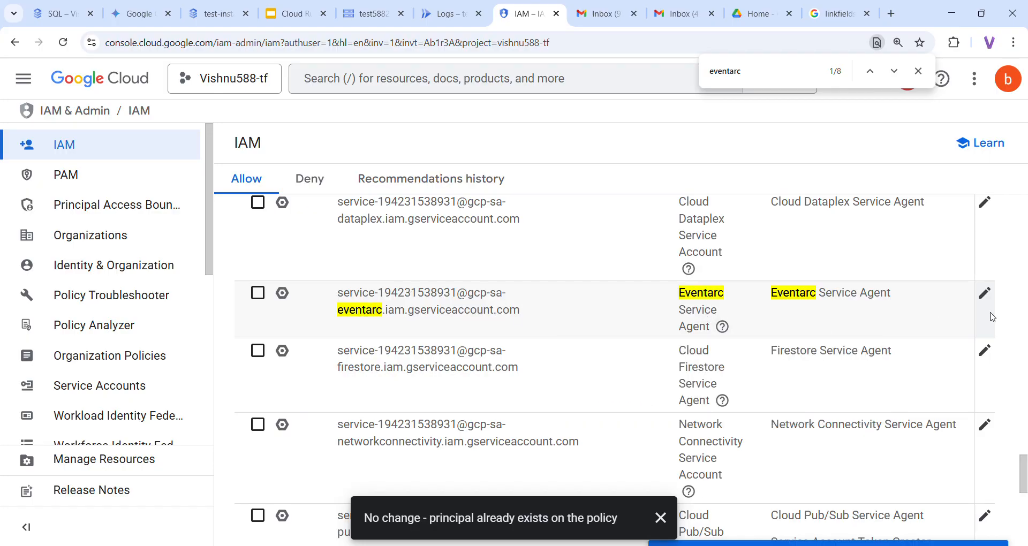
# Edit the Eventarc service agent's access and add the Cloud Run Invoker role
pyautogui.click(985, 294)
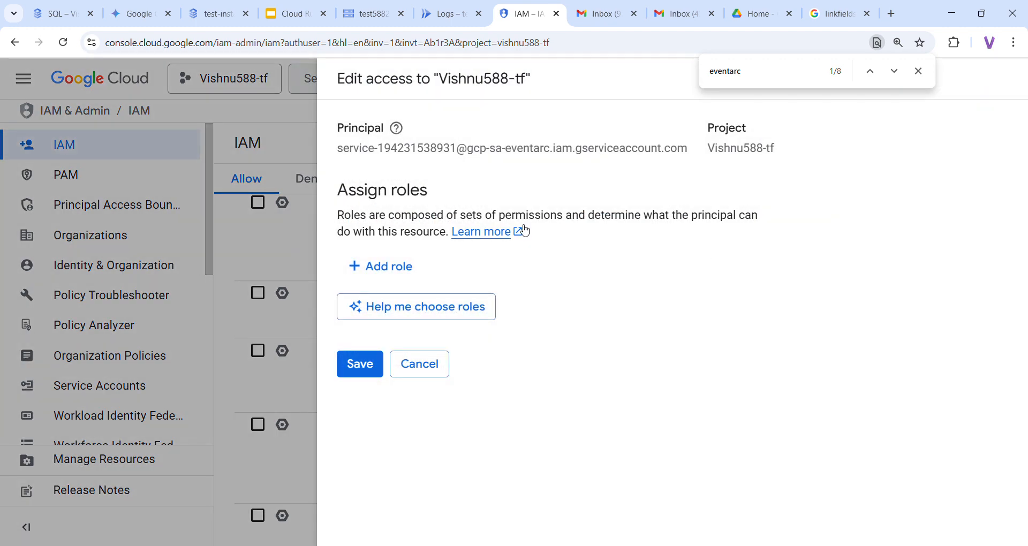
pyautogui.click(290, 13)
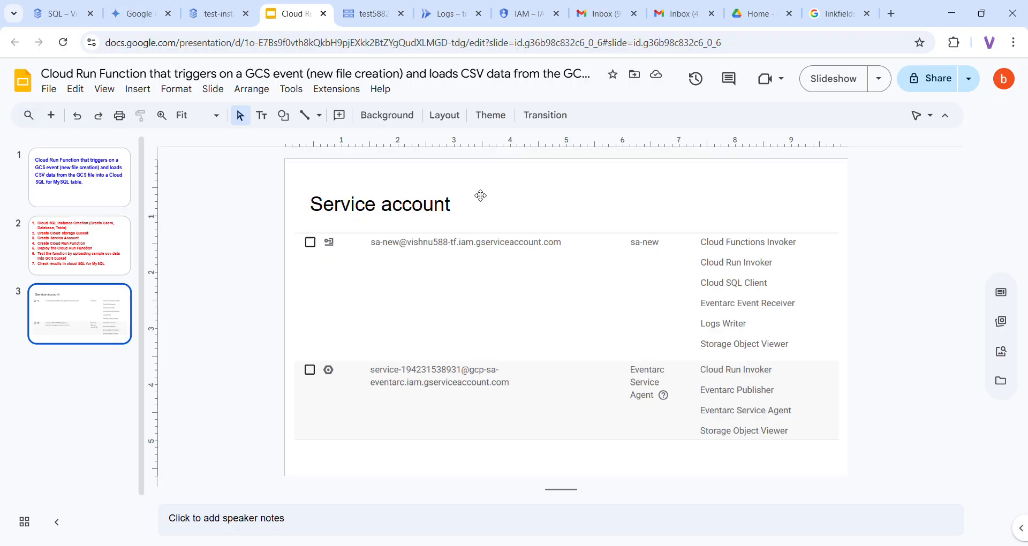
pyautogui.click(512, 11)
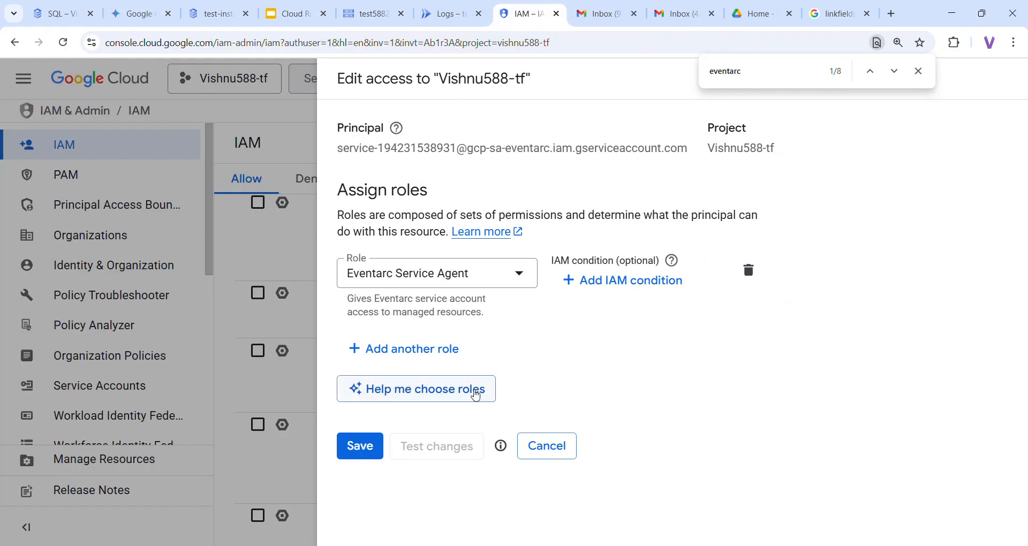
pyautogui.click(422, 356)
pyautogui.click(284, 15)
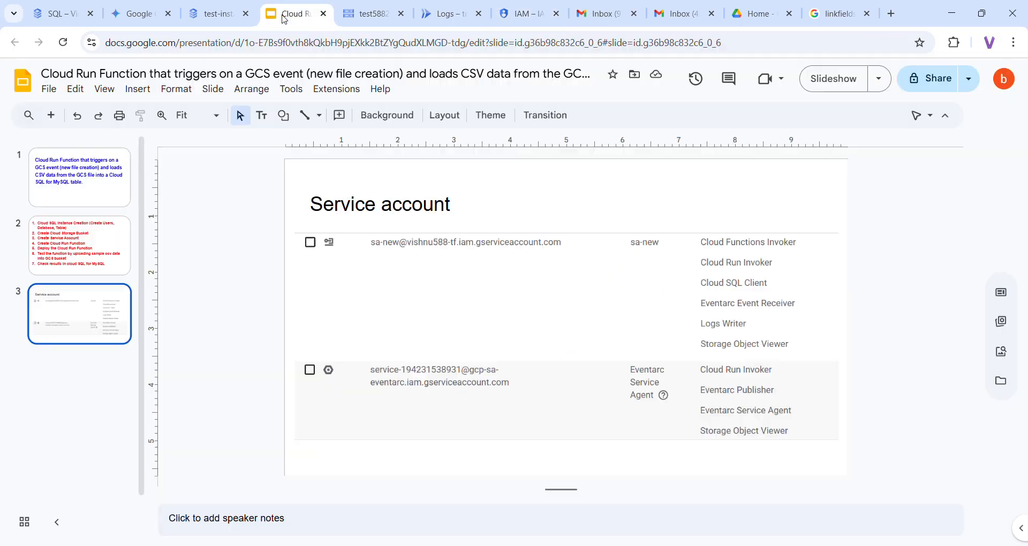
pyautogui.click(514, 14)
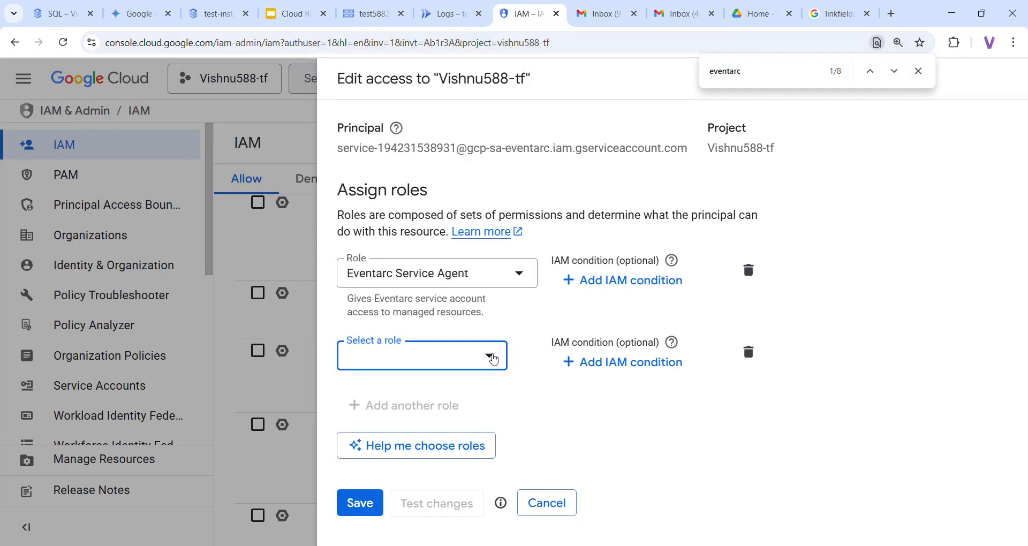
pyautogui.click(491, 357)
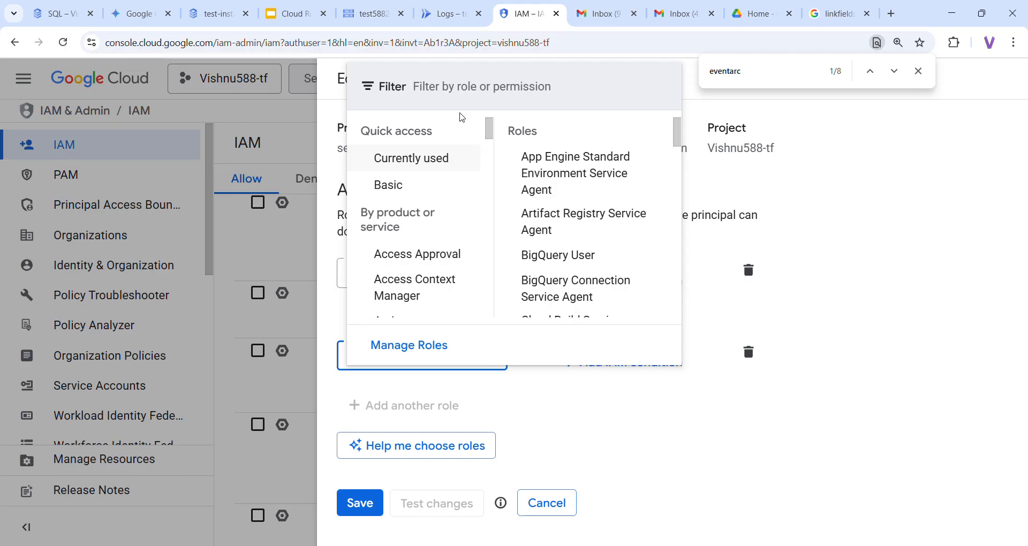
pyautogui.write('cloud ru')
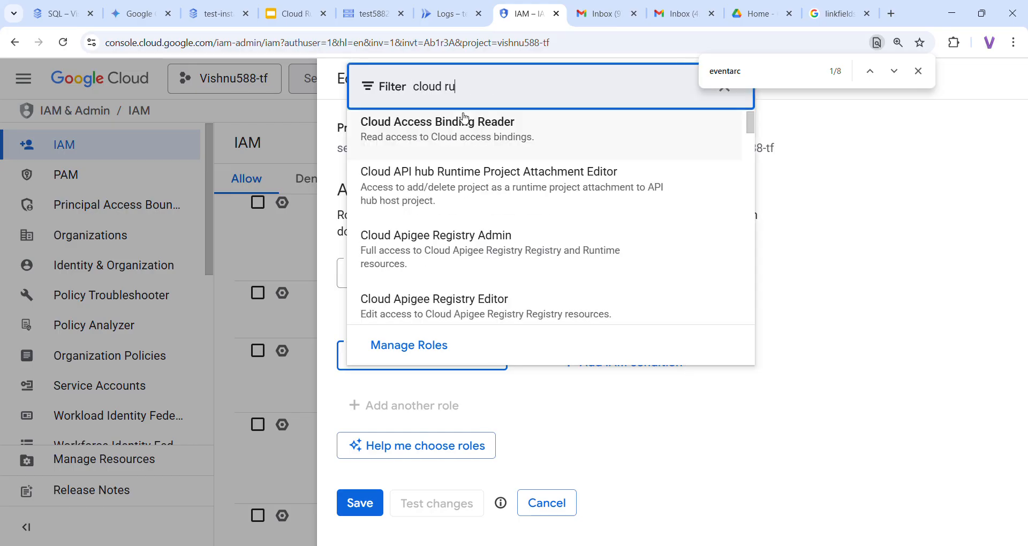
pyautogui.write('n invoker')
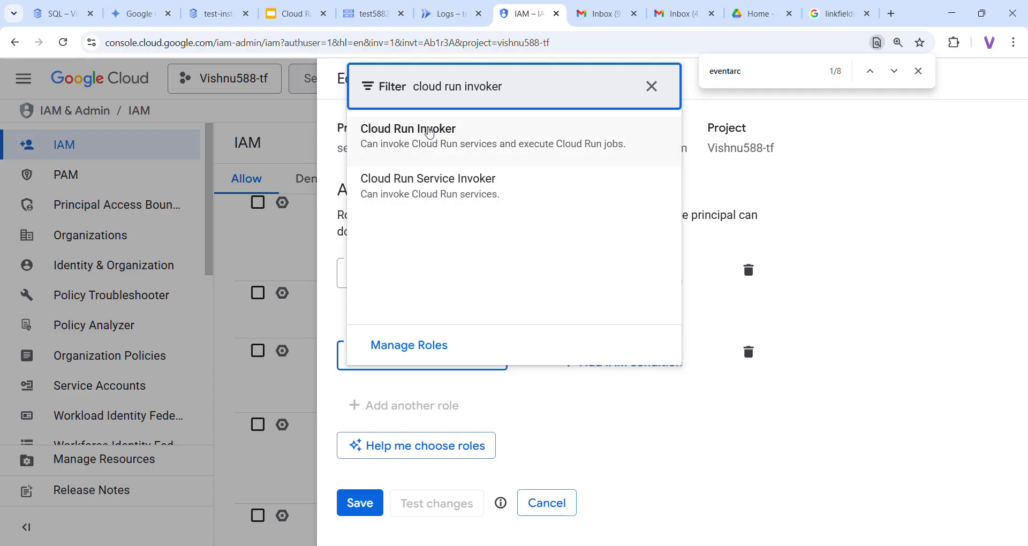
pyautogui.click(466, 155)
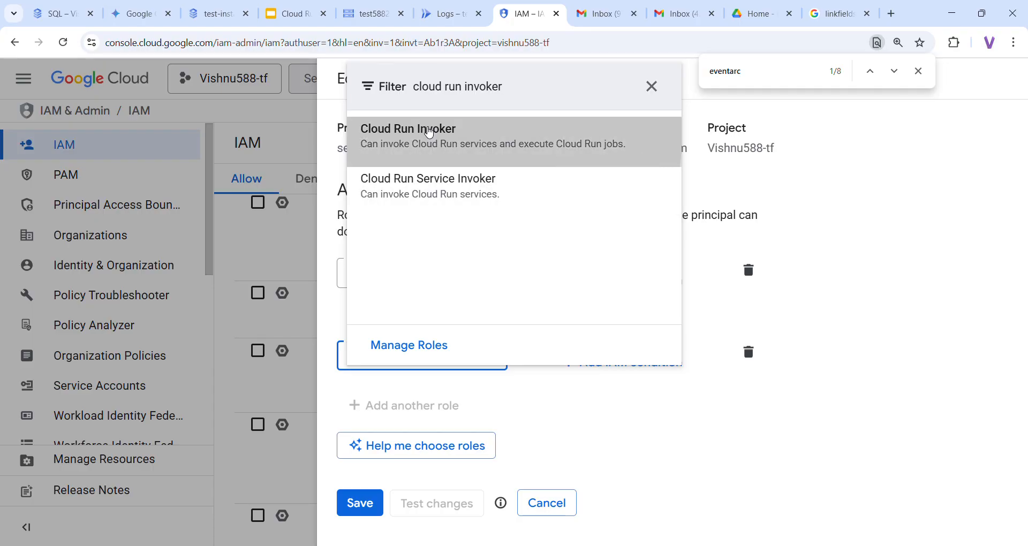
# Add the Eventarc Publisher role to the Eventarc service agent
pyautogui.click(407, 431)
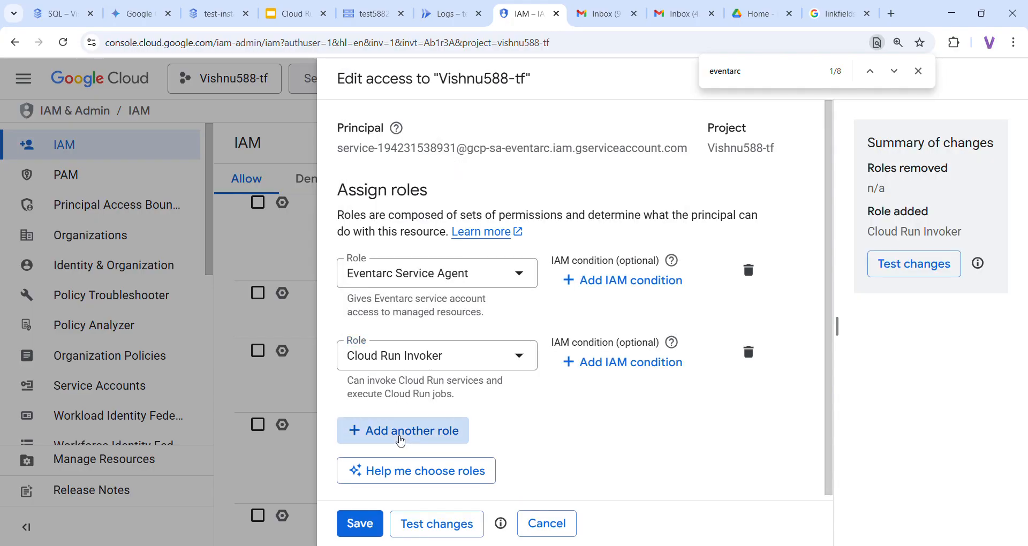
pyautogui.click(280, 8)
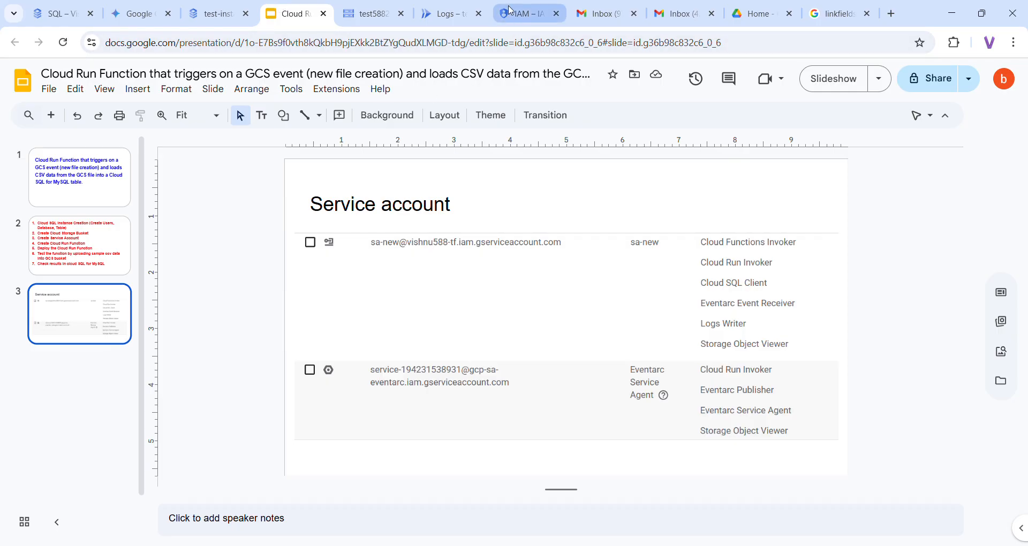
pyautogui.click(527, 14)
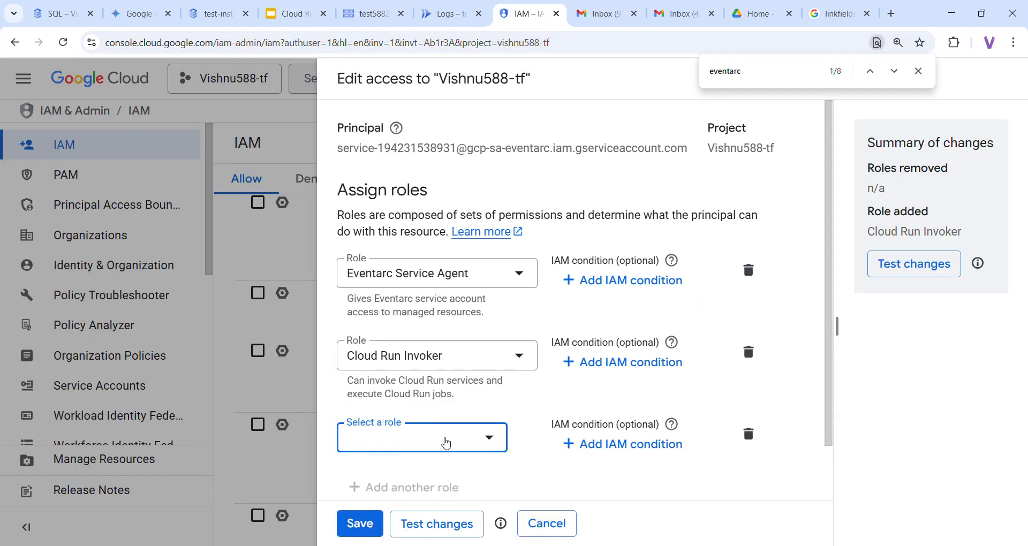
pyautogui.click(446, 443)
pyautogui.write('e')
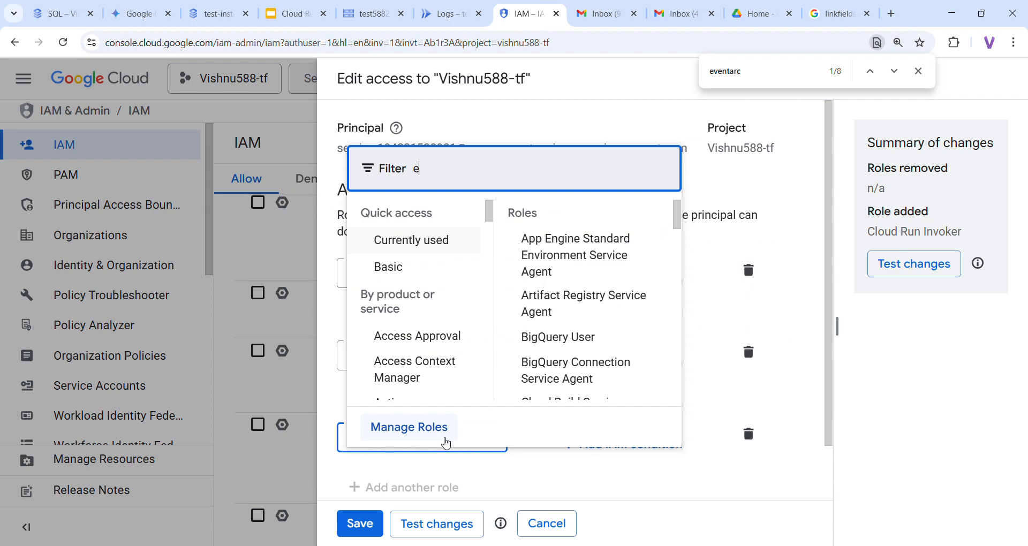
pyautogui.write('vent')
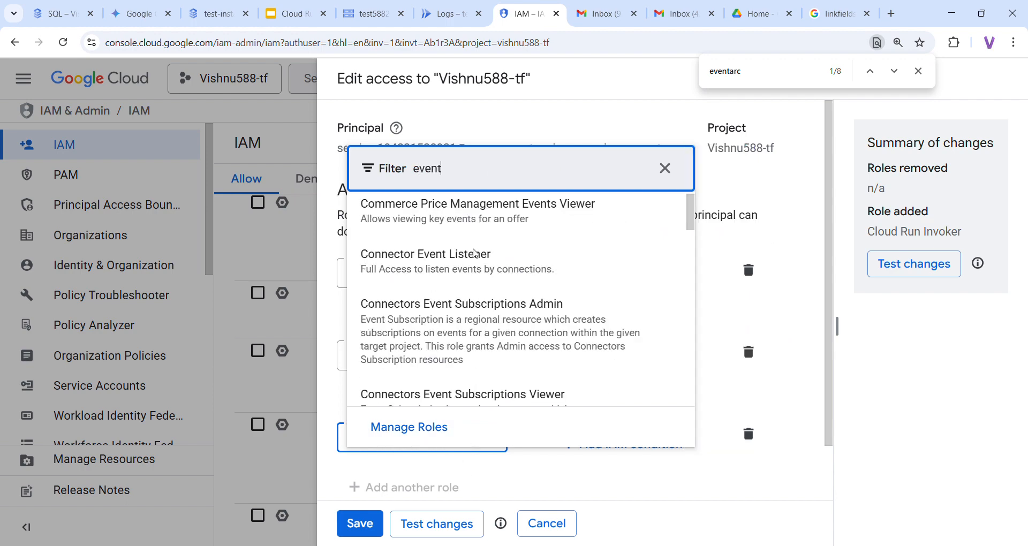
pyautogui.write('arc')
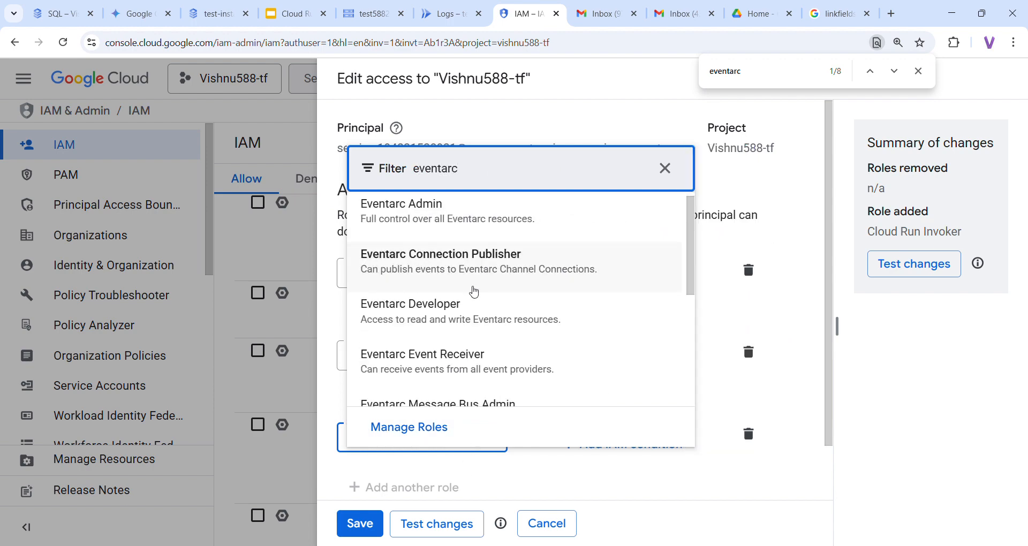
pyautogui.scroll(-5, 471, 361)
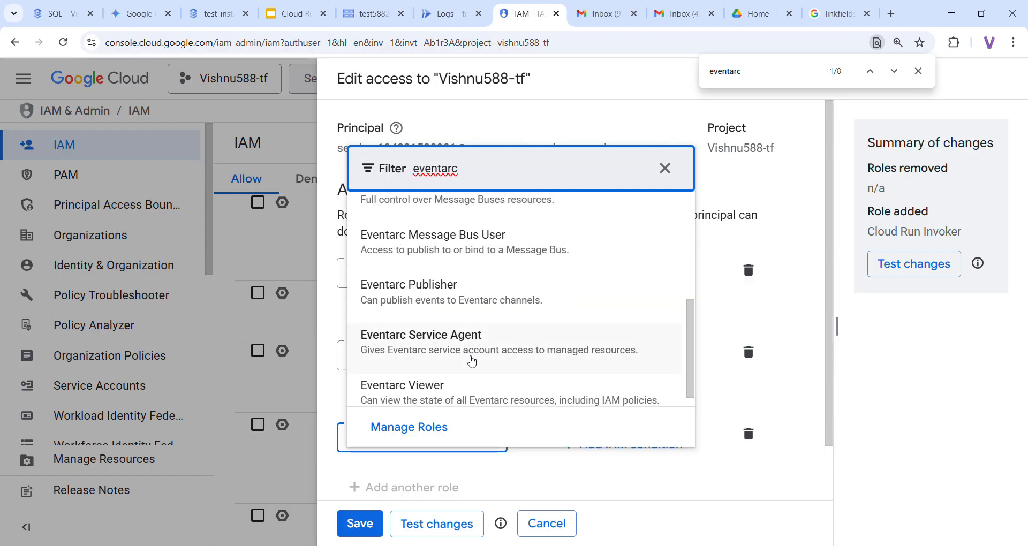
pyautogui.click(435, 309)
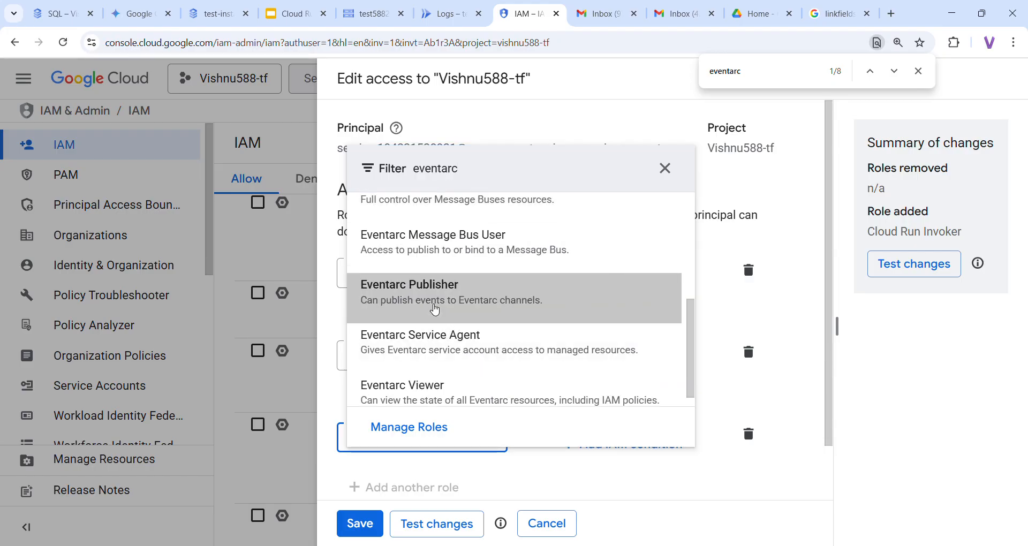
# Add the Storage Object Viewer role and save the agent's four roles
pyautogui.click(276, 8)
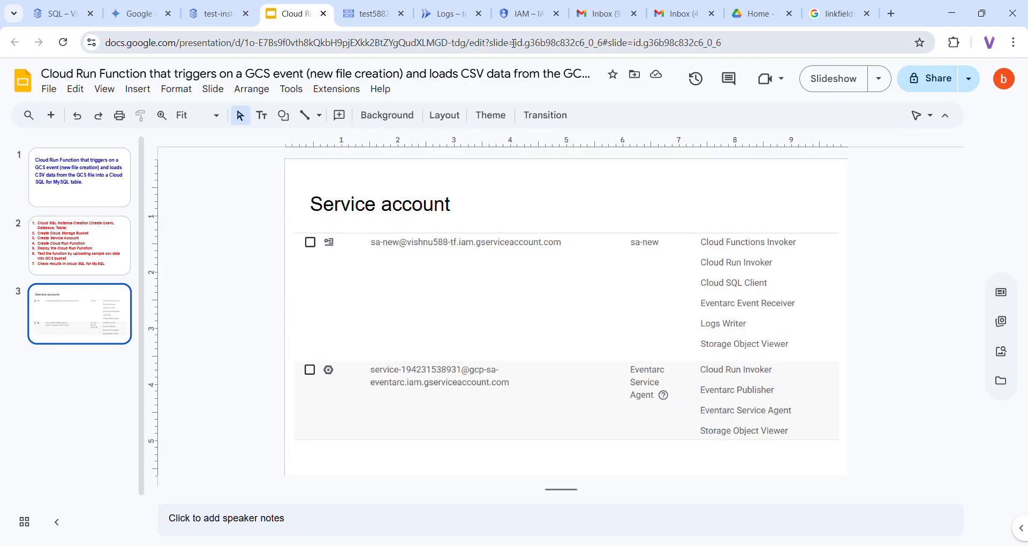
pyautogui.click(528, 14)
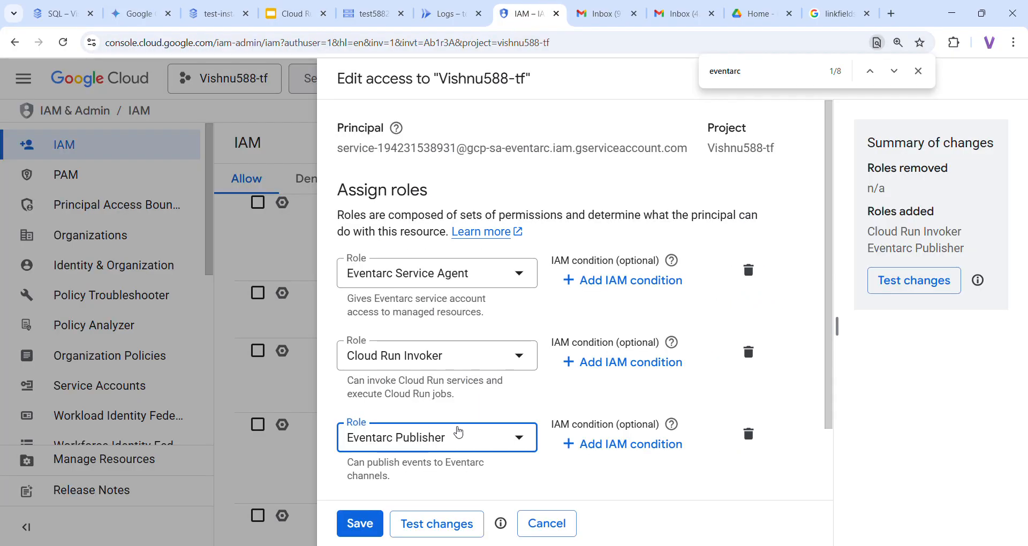
pyautogui.scroll(-2, 418, 427)
pyautogui.click(410, 427)
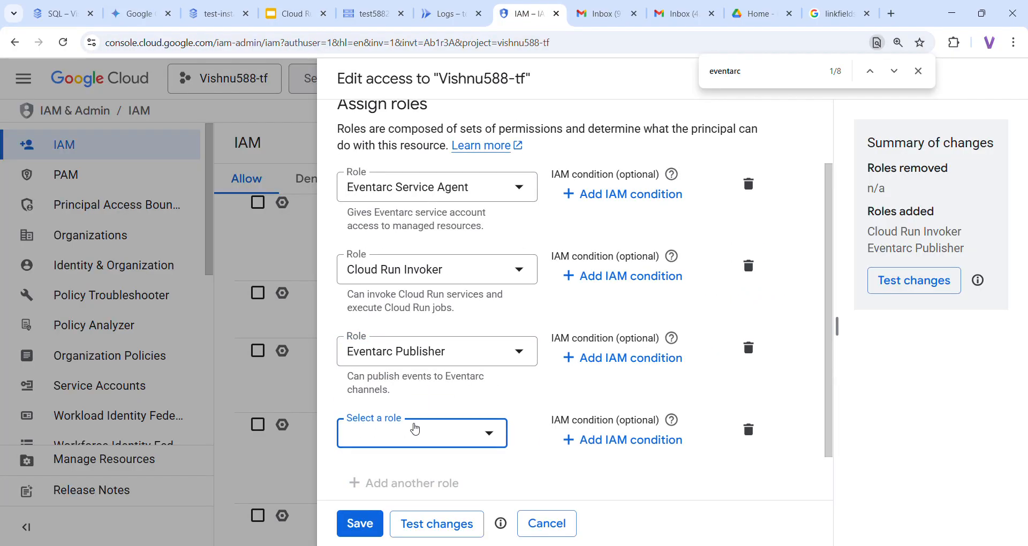
pyautogui.click(432, 441)
pyautogui.write('st')
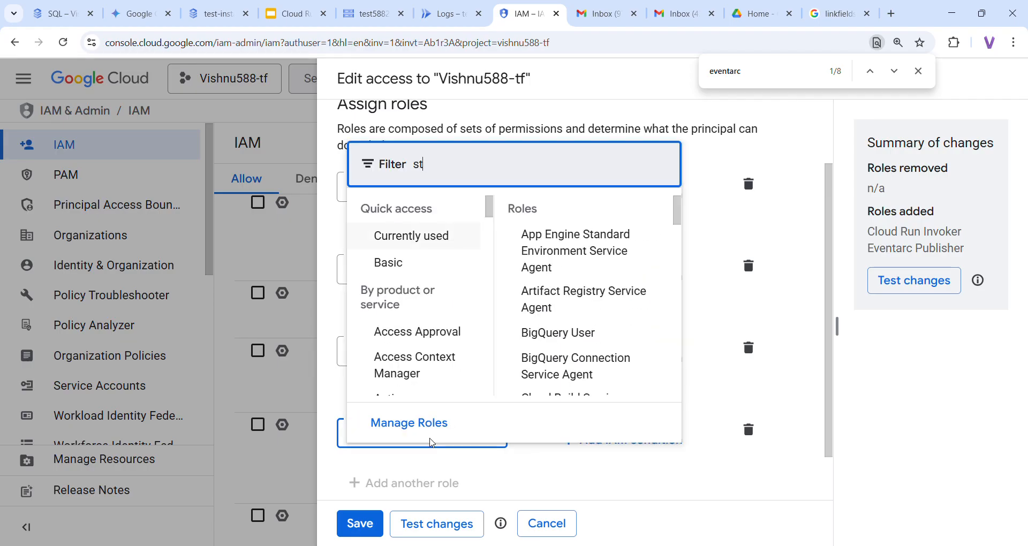
pyautogui.write('orage object')
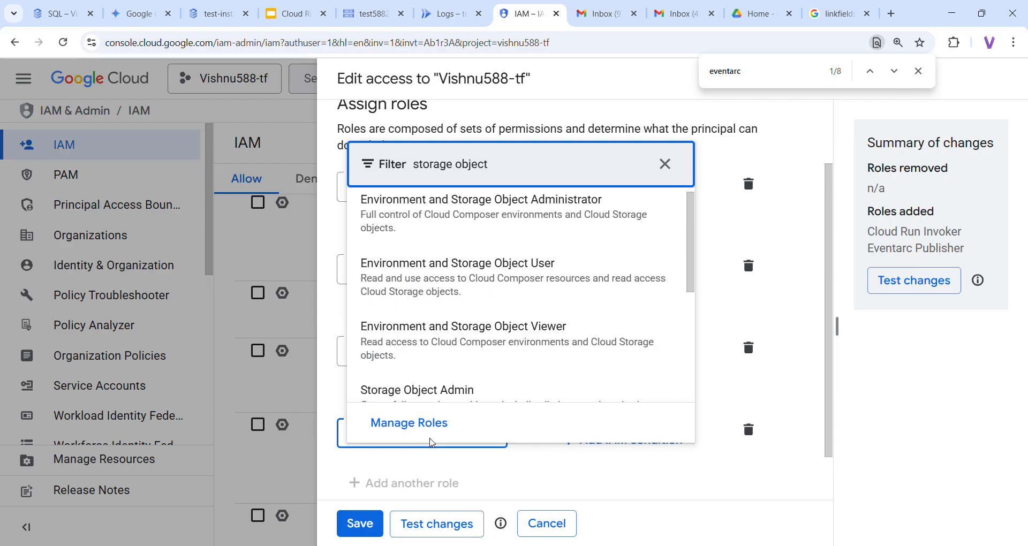
pyautogui.write(' v')
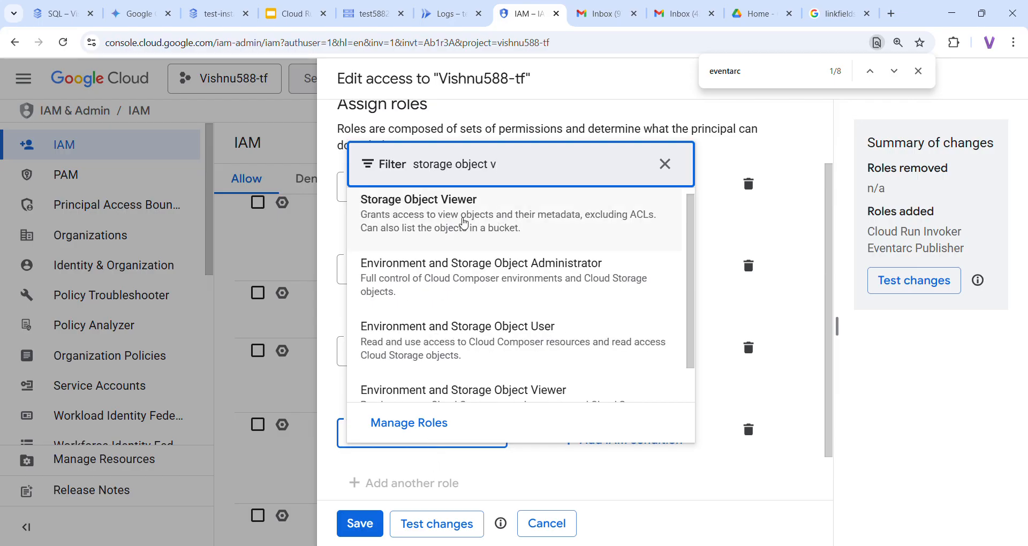
pyautogui.click(465, 222)
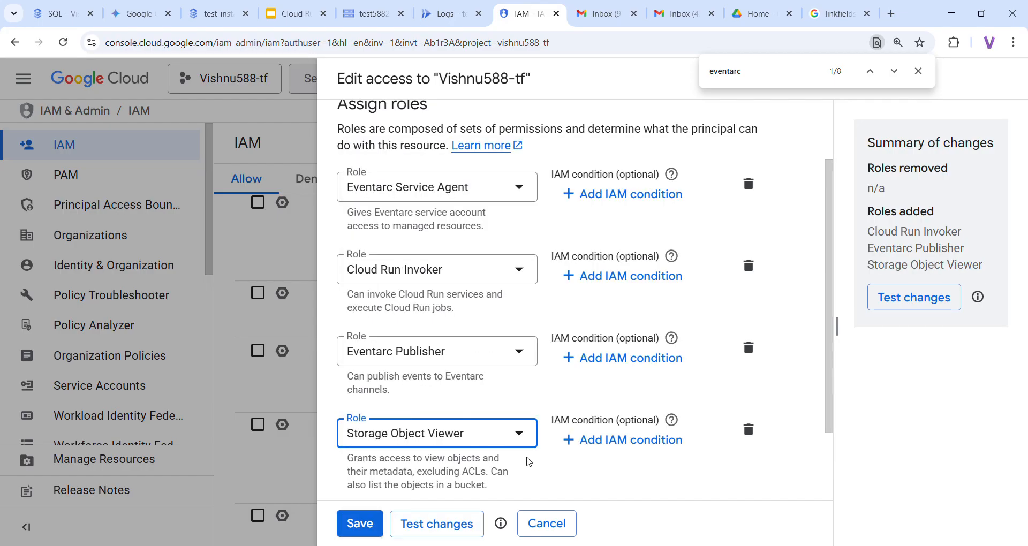
pyautogui.scroll(-2, 528, 461)
pyautogui.click(356, 526)
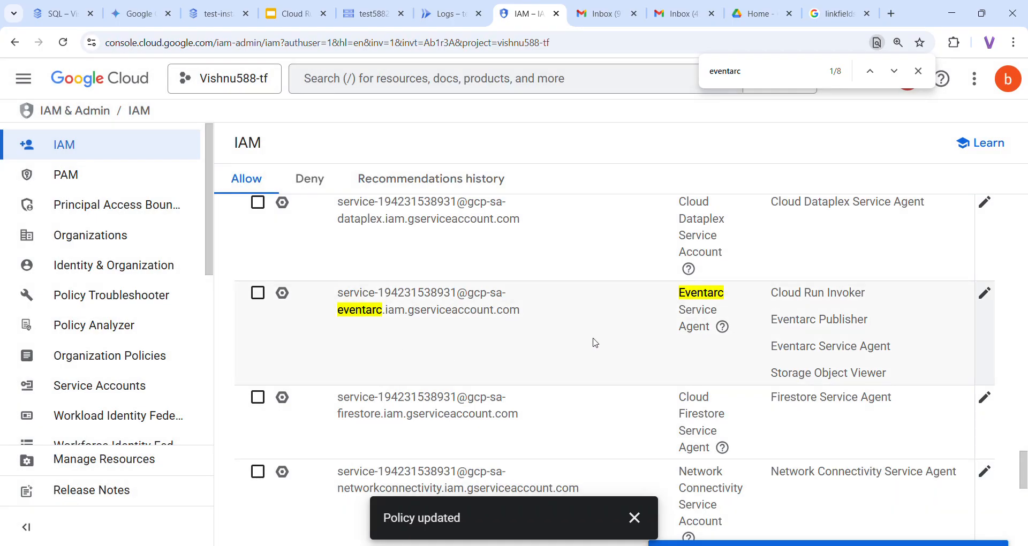
# Review the numbered steps slide, then open test-instance's Users page showing only root
pyautogui.scroll(6, 596, 343)
pyautogui.scroll(6, 595, 343)
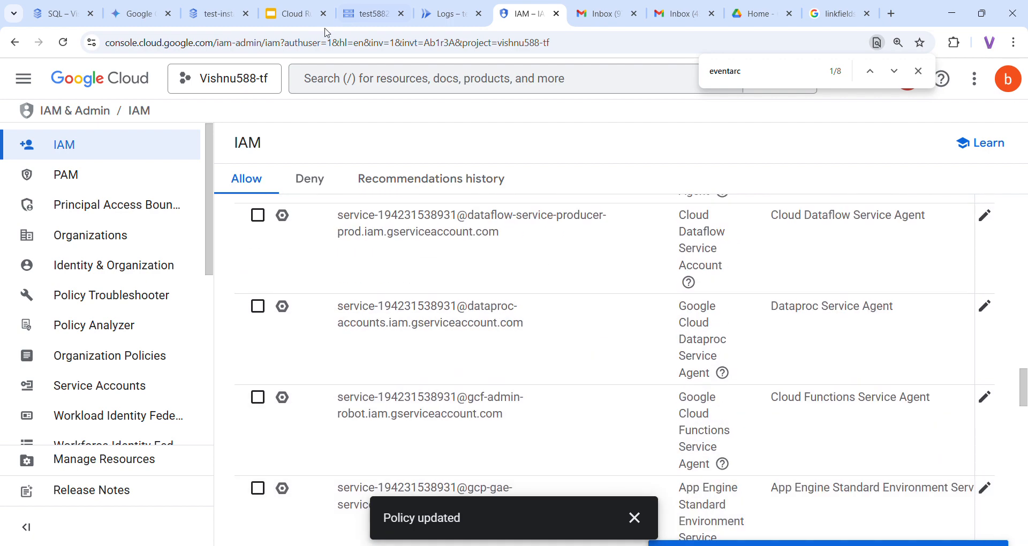
pyautogui.click(295, 16)
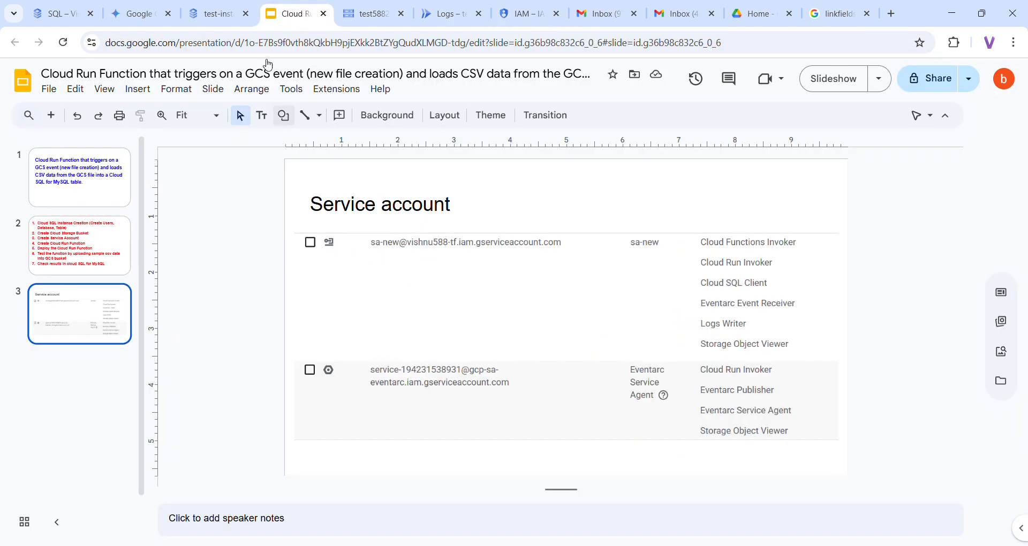
pyautogui.click(106, 232)
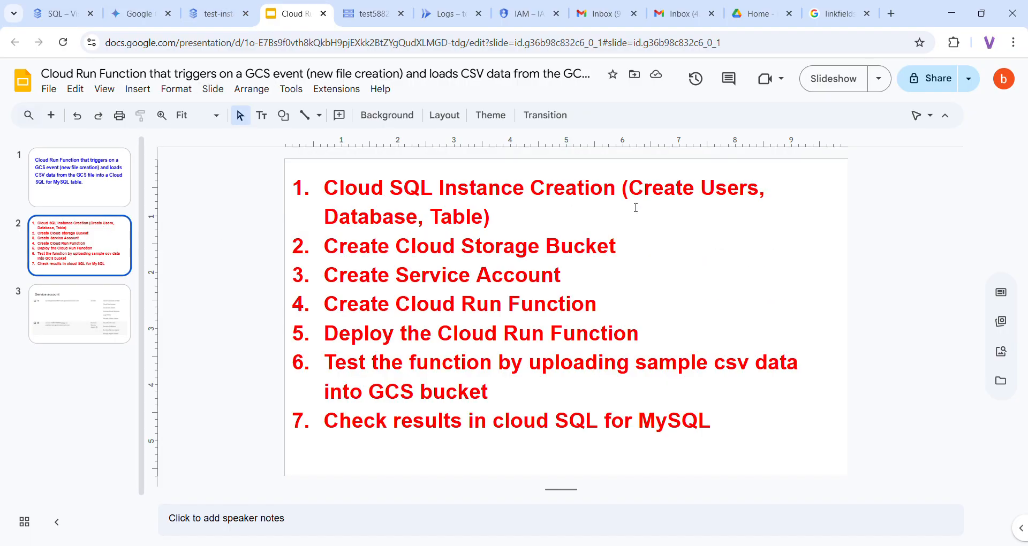
pyautogui.click(210, 18)
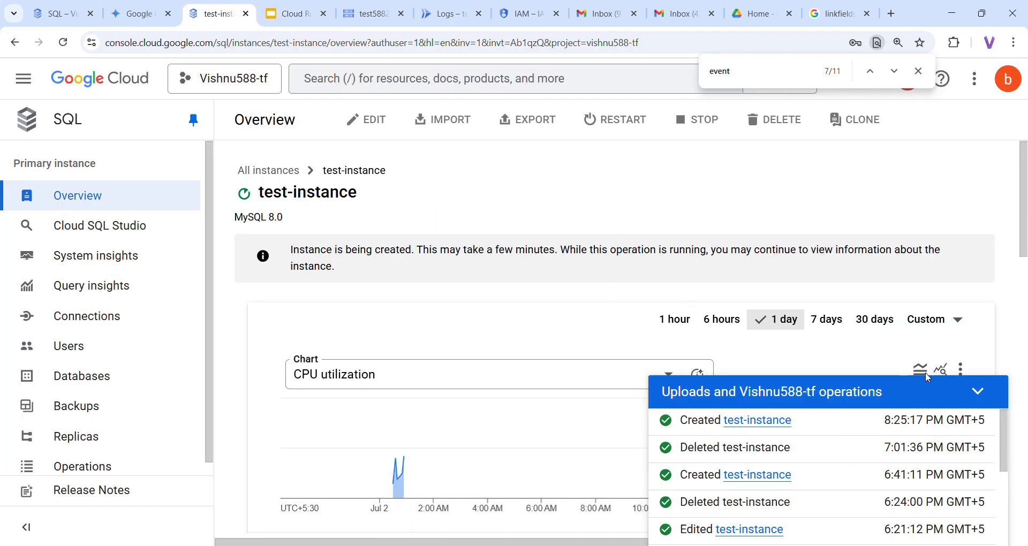
pyautogui.click(981, 395)
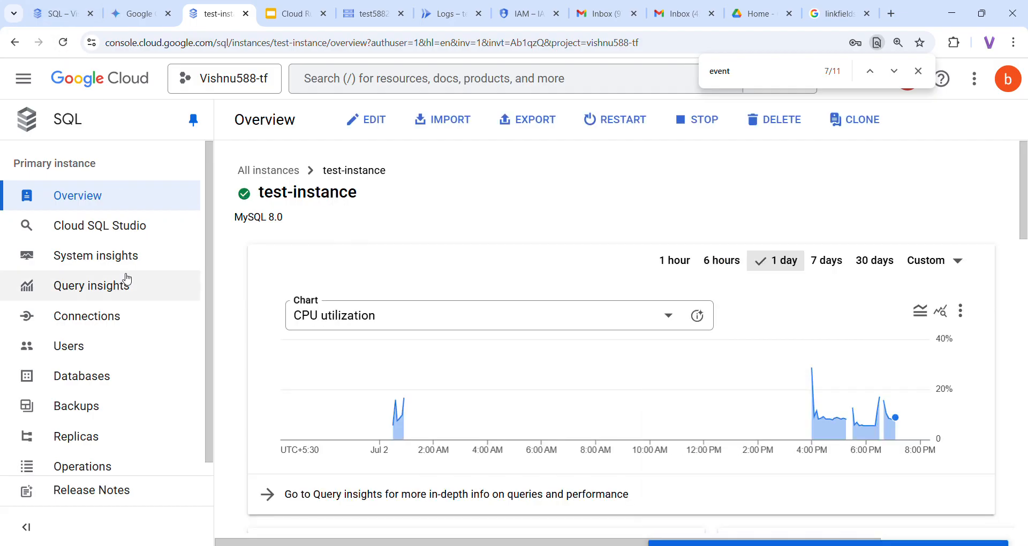
pyautogui.click(72, 349)
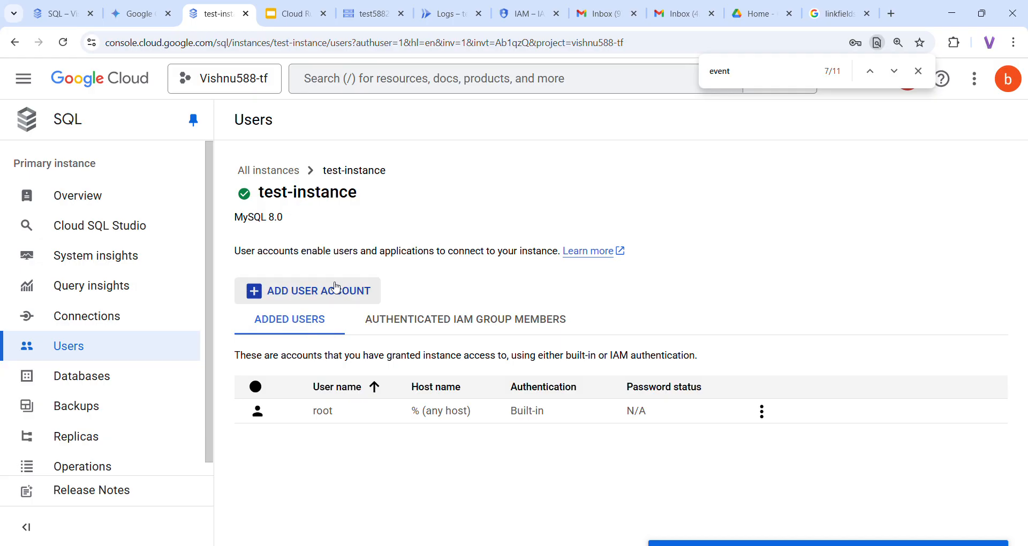
# Add built-in user testuser with a password to test-instance, allowed from any host
pyautogui.click(336, 287)
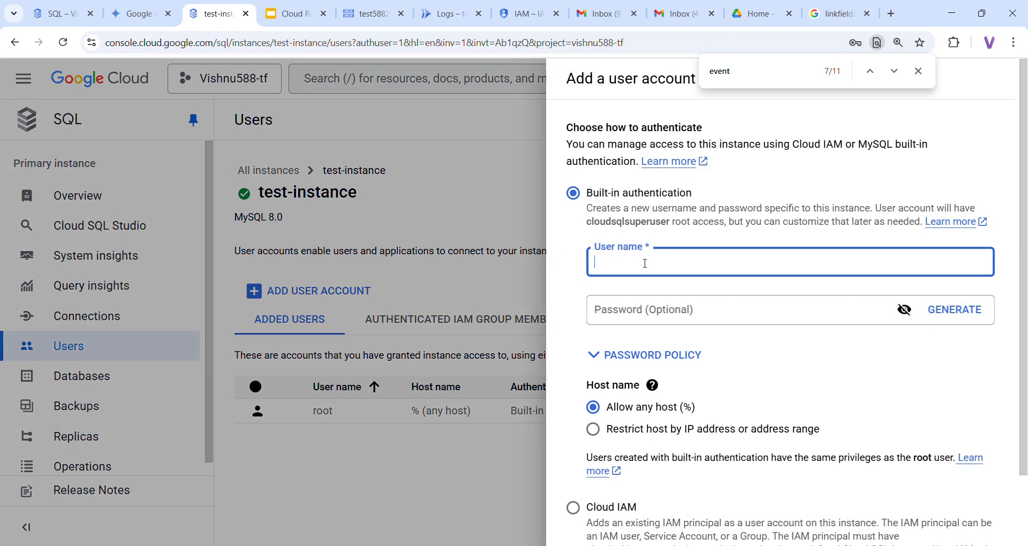
pyautogui.write('testuser')
pyautogui.click(620, 313)
pyautogui.write('••')
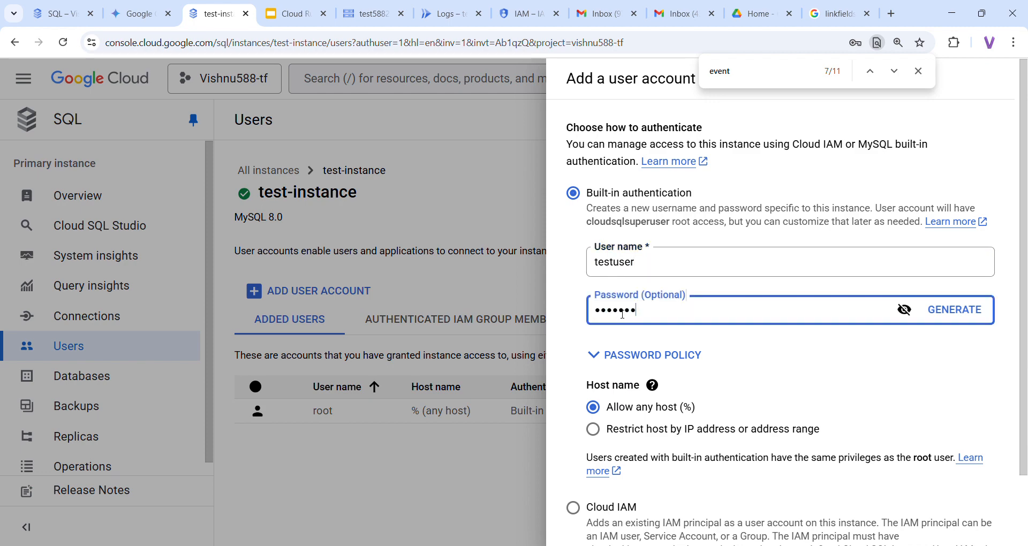
pyautogui.click(905, 310)
pyautogui.scroll(-3, 735, 354)
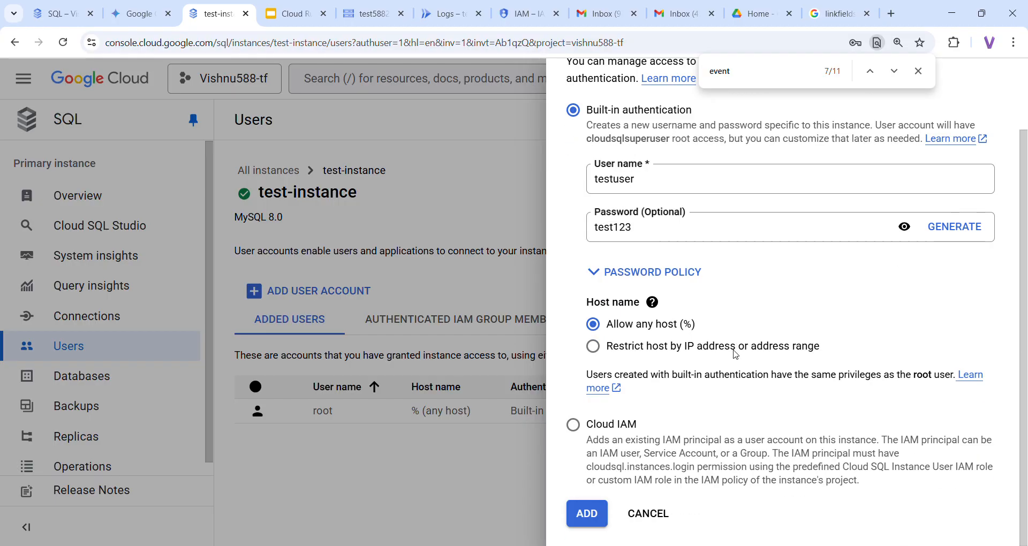
pyautogui.click(587, 514)
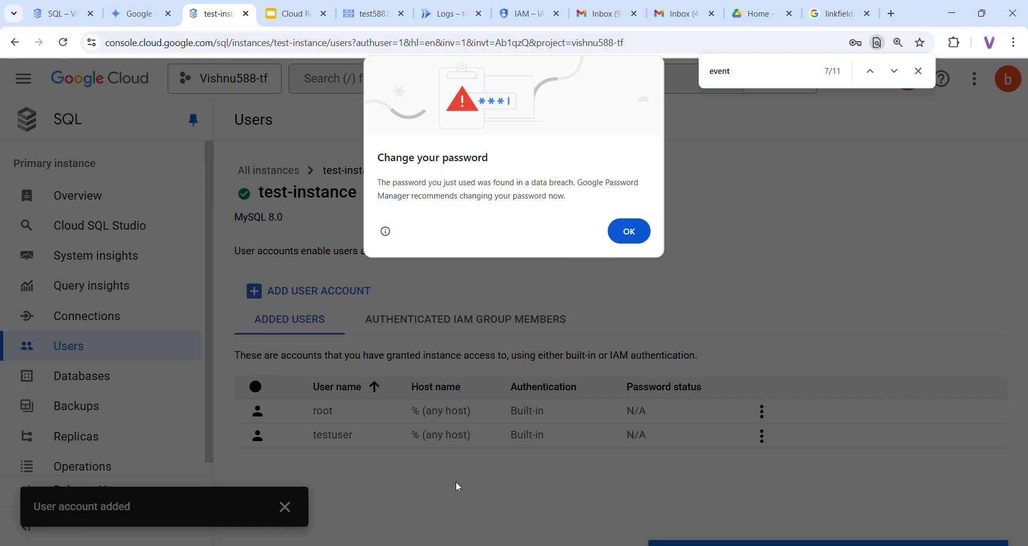
pyautogui.click(629, 243)
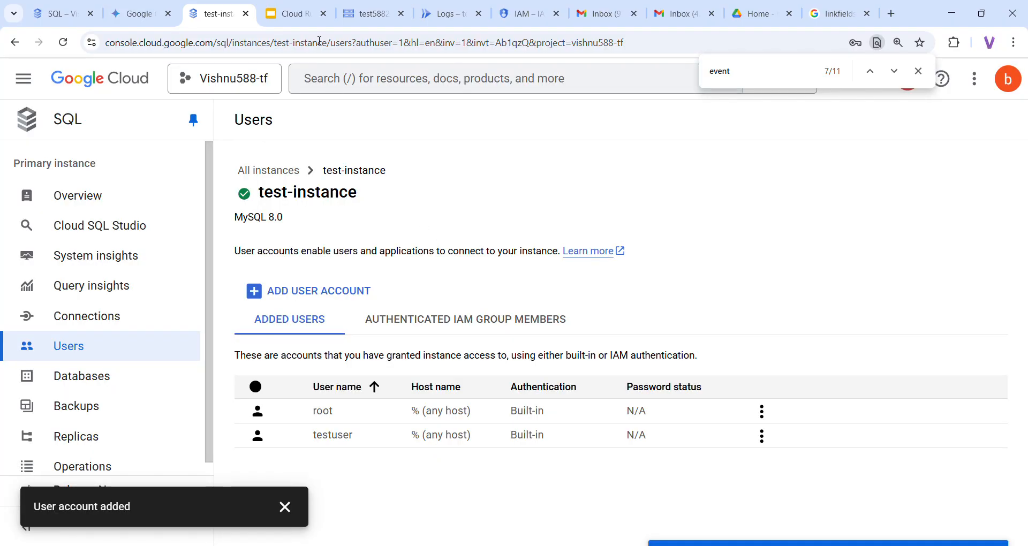
pyautogui.click(288, 16)
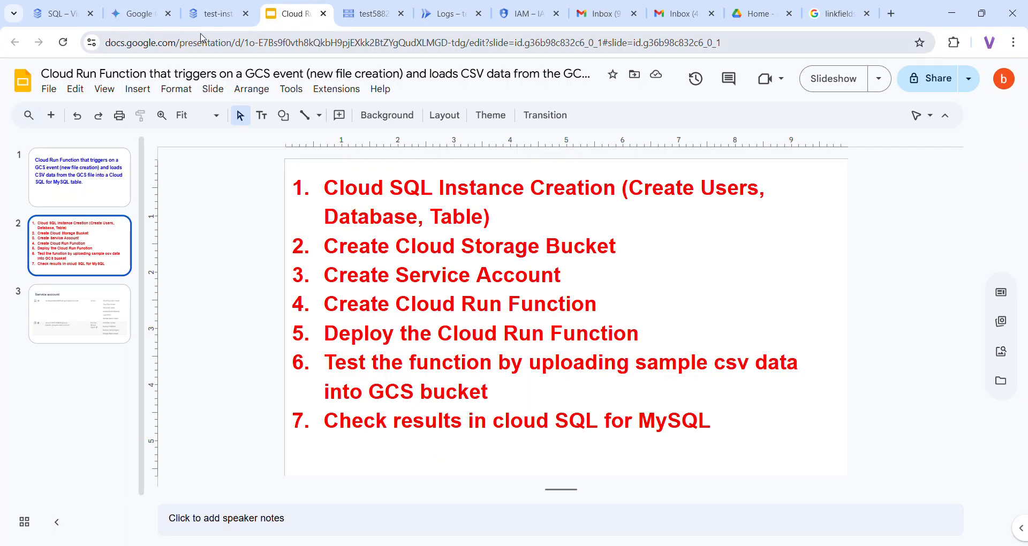
pyautogui.click(209, 16)
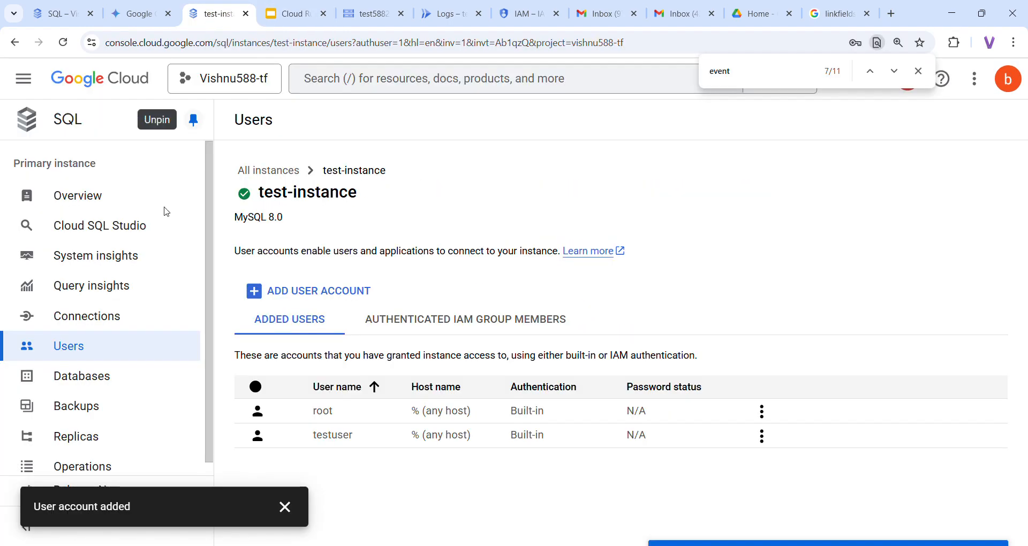
# Create the testdb database on test-instance from its Databases page
pyautogui.click(82, 377)
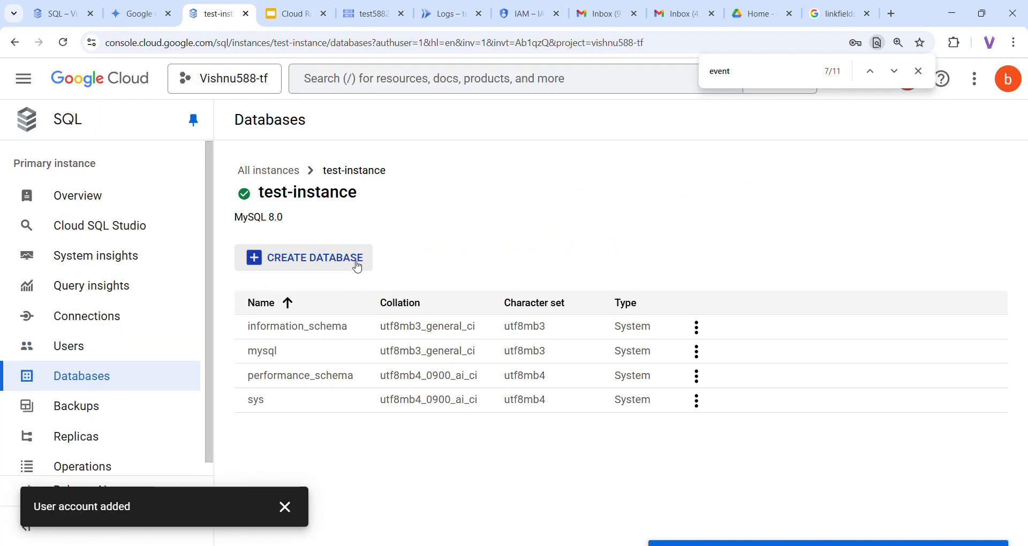
pyautogui.click(333, 258)
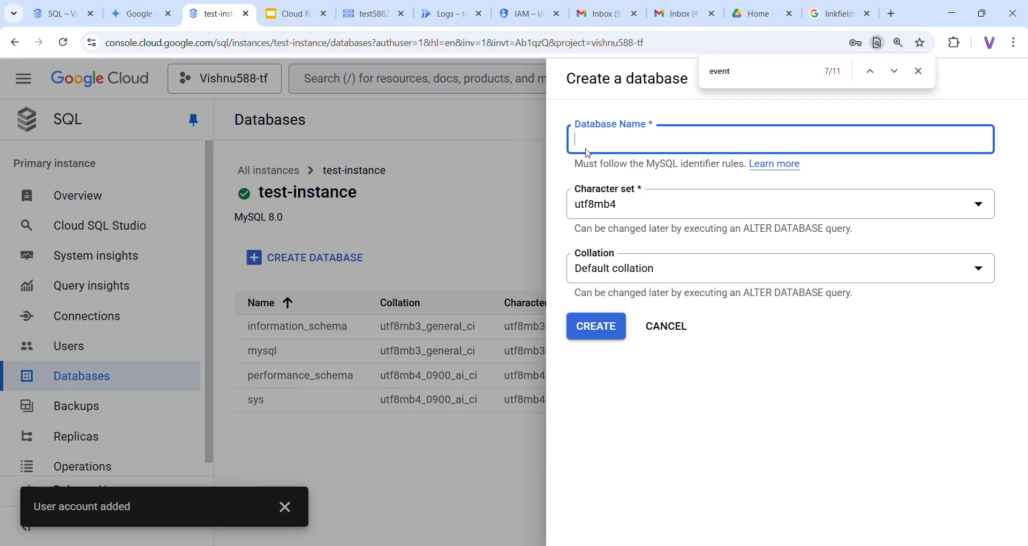
pyautogui.write('testd')
pyautogui.click(597, 328)
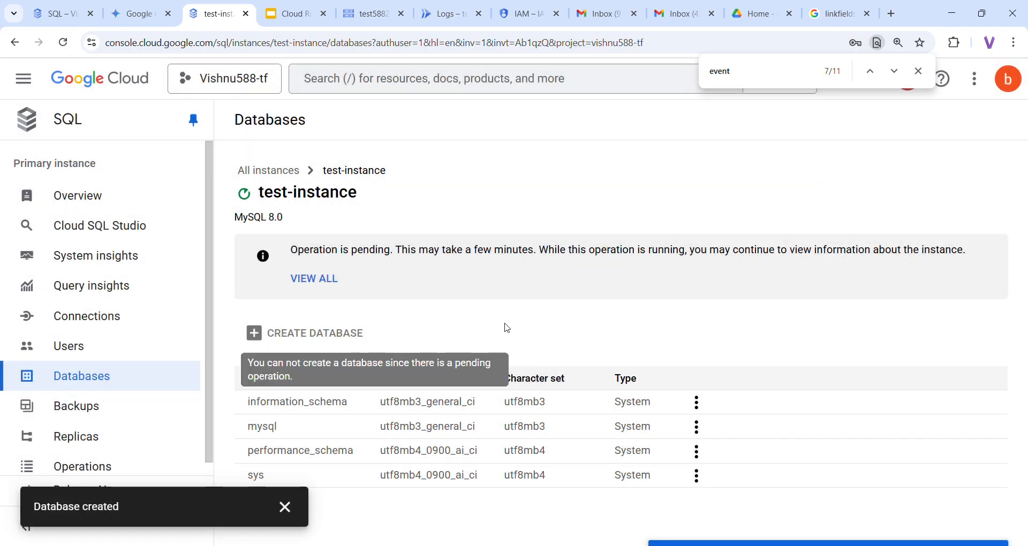
pyautogui.click(289, 16)
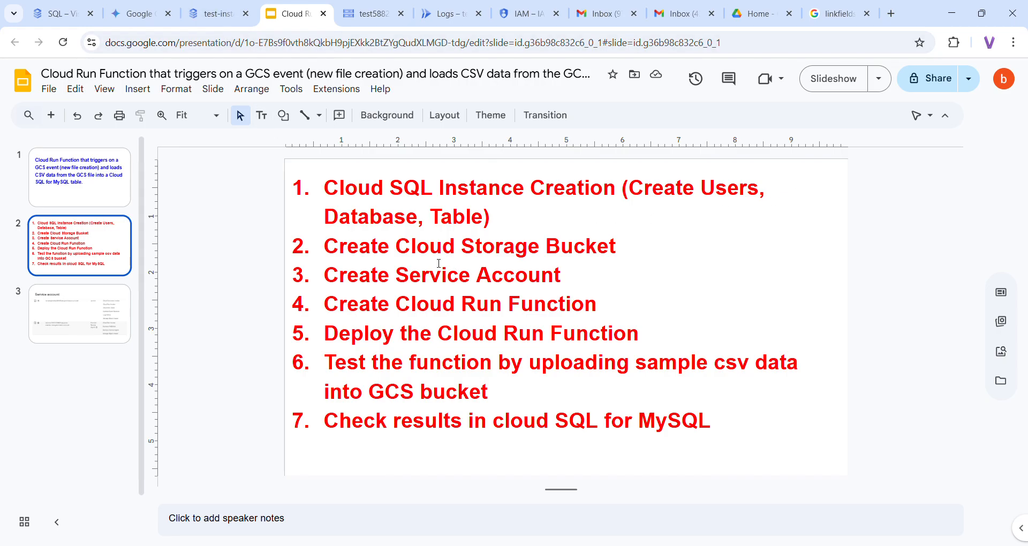
pyautogui.click(213, 13)
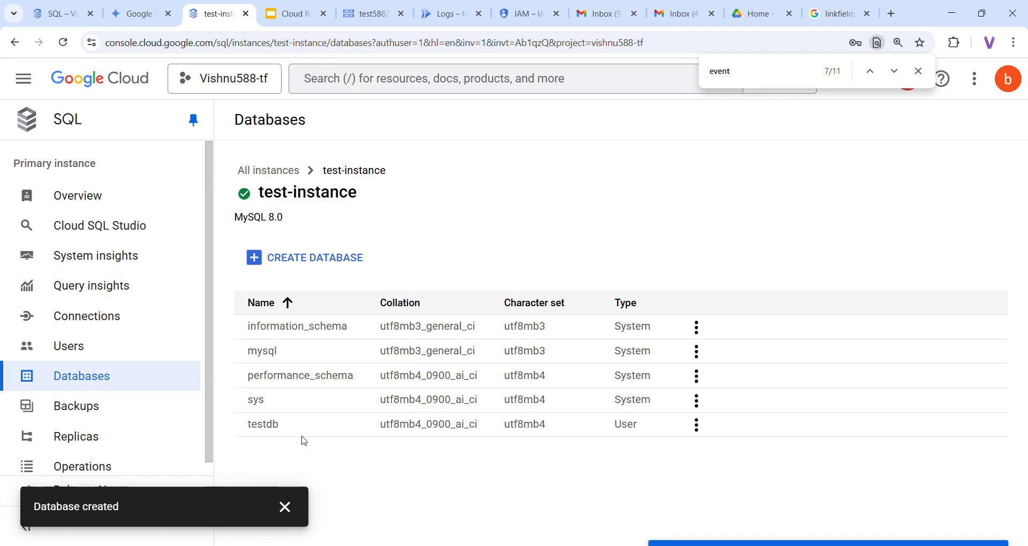
pyautogui.click(285, 13)
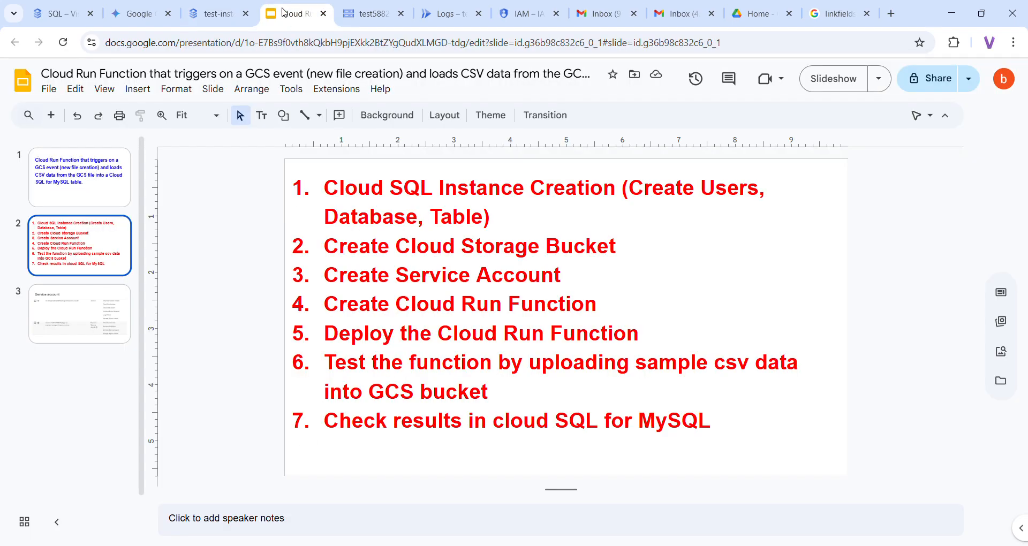
pyautogui.click(208, 16)
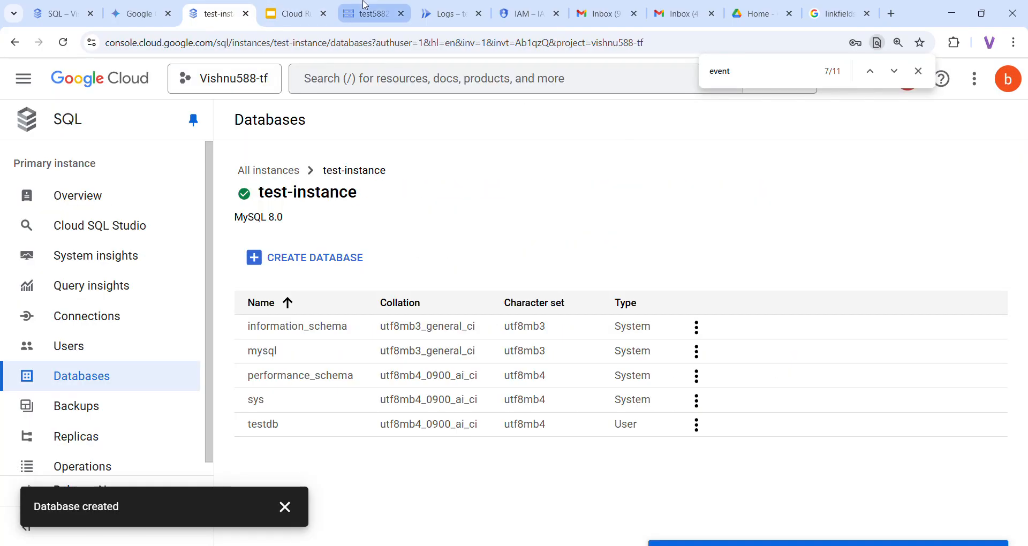
# Enlarge and reconnect Cloud Shell on the test588296 bucket page
pyautogui.click(362, 18)
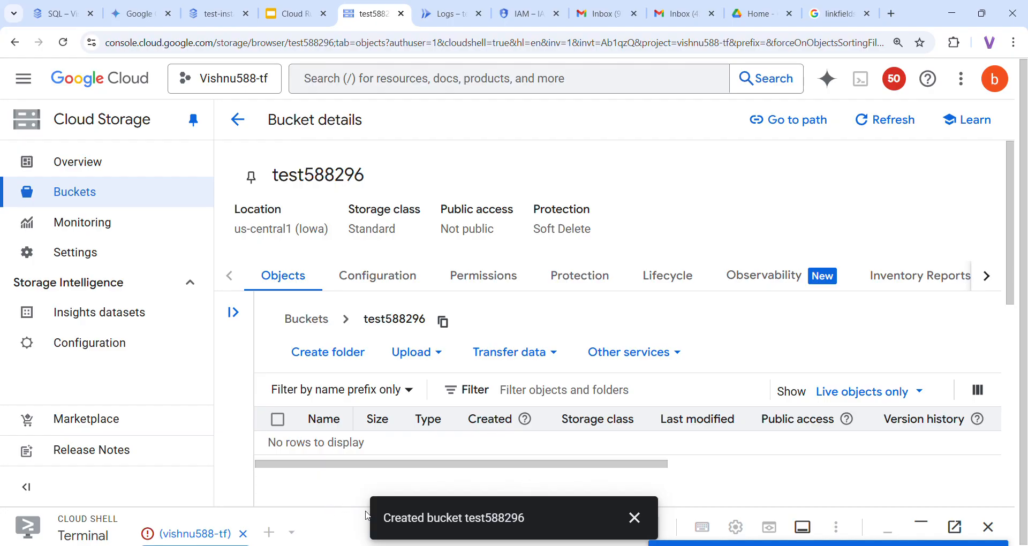
pyautogui.moveTo(363, 515); pyautogui.dragTo(357, 289)
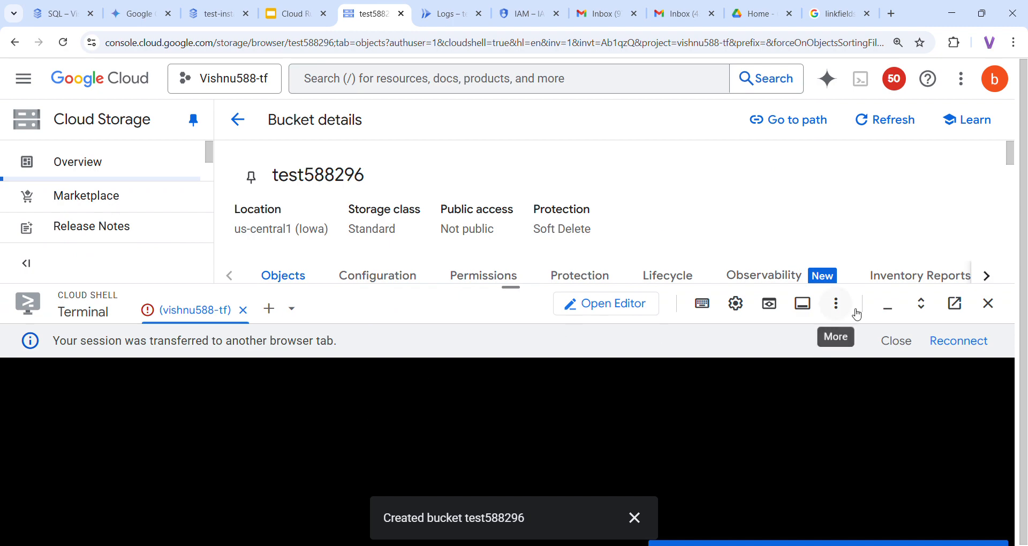
pyautogui.click(971, 340)
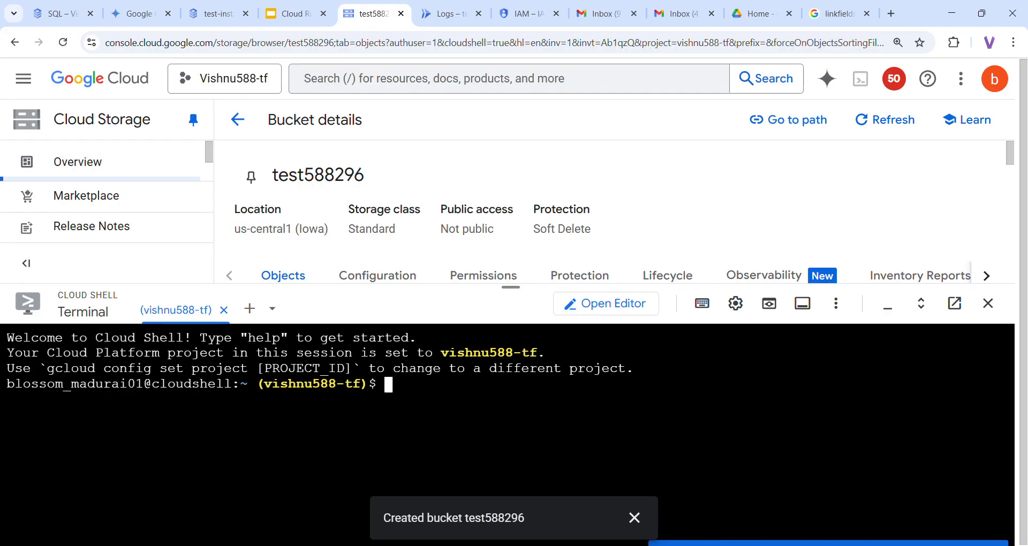
pyautogui.click(635, 518)
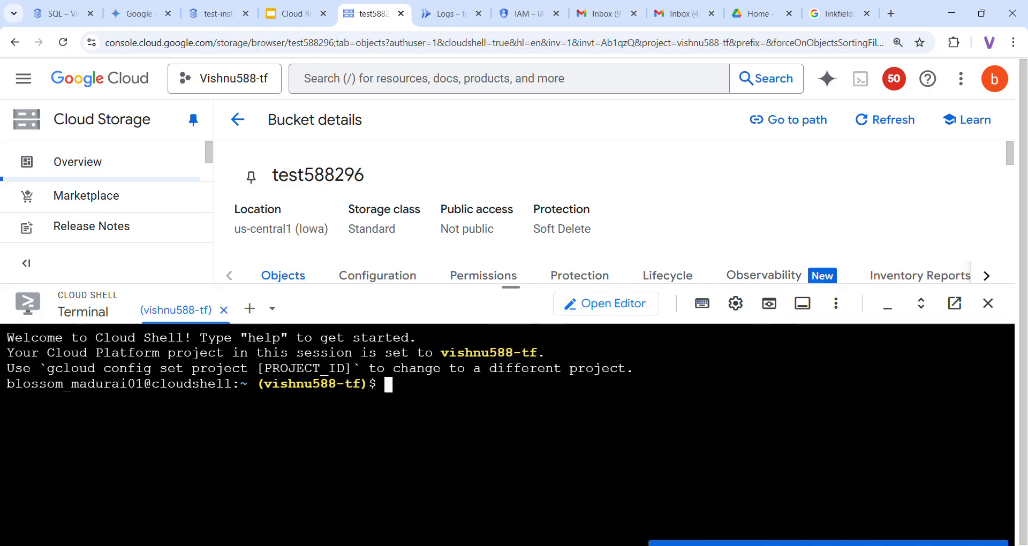
# Run 'gcloud config set project vishnu588-tf' using the ID copied from the project picker
pyautogui.write('gc')
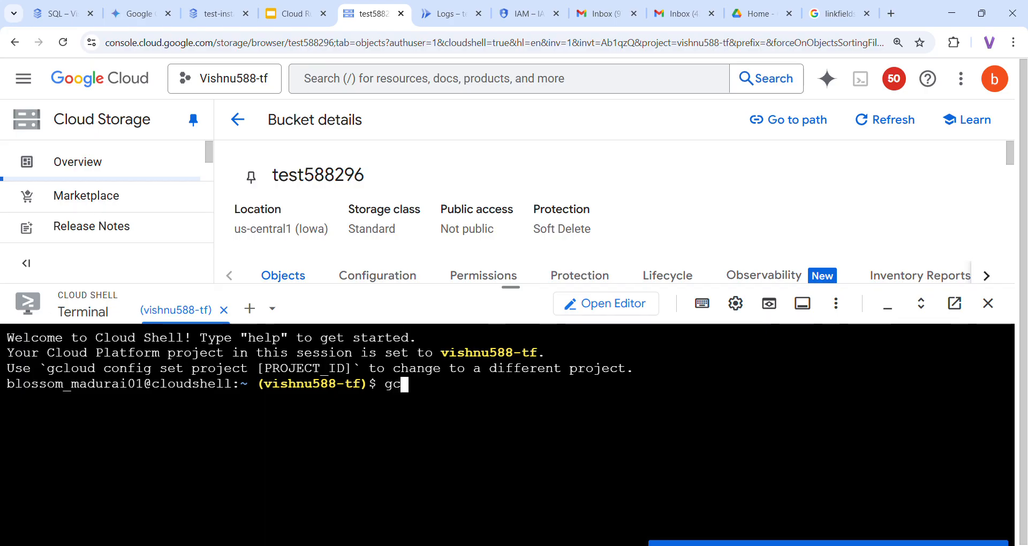
pyautogui.write('loud conf')
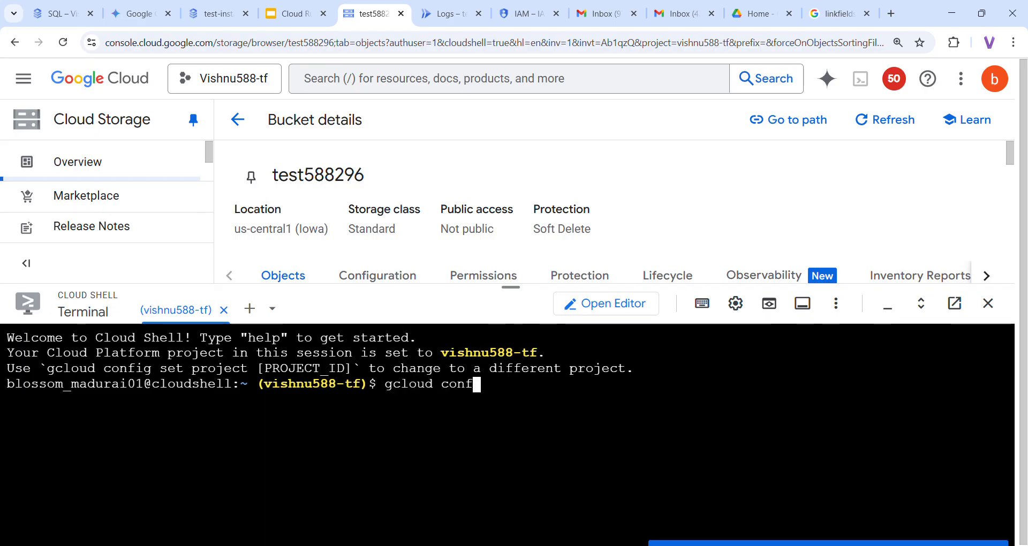
pyautogui.write('ig set ')
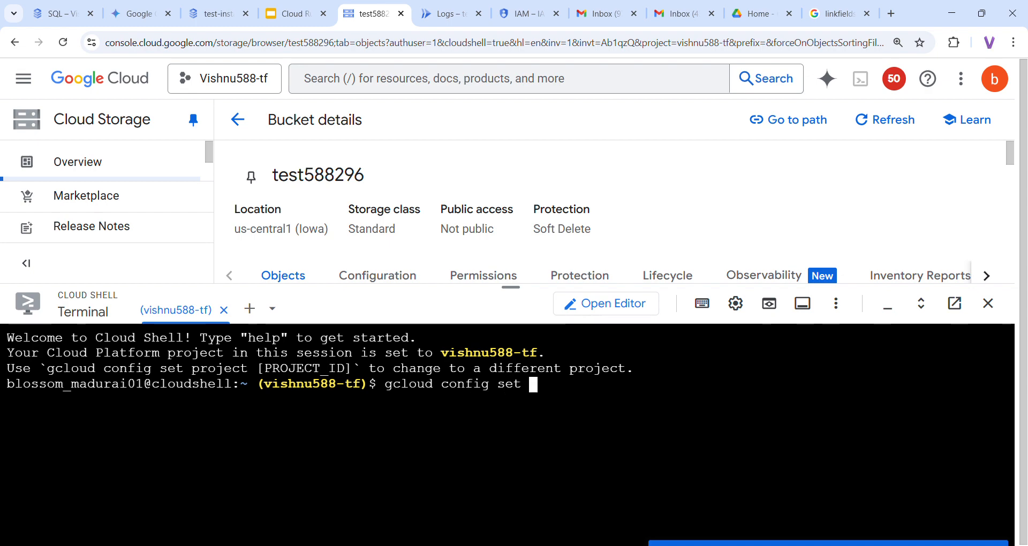
pyautogui.write('project')
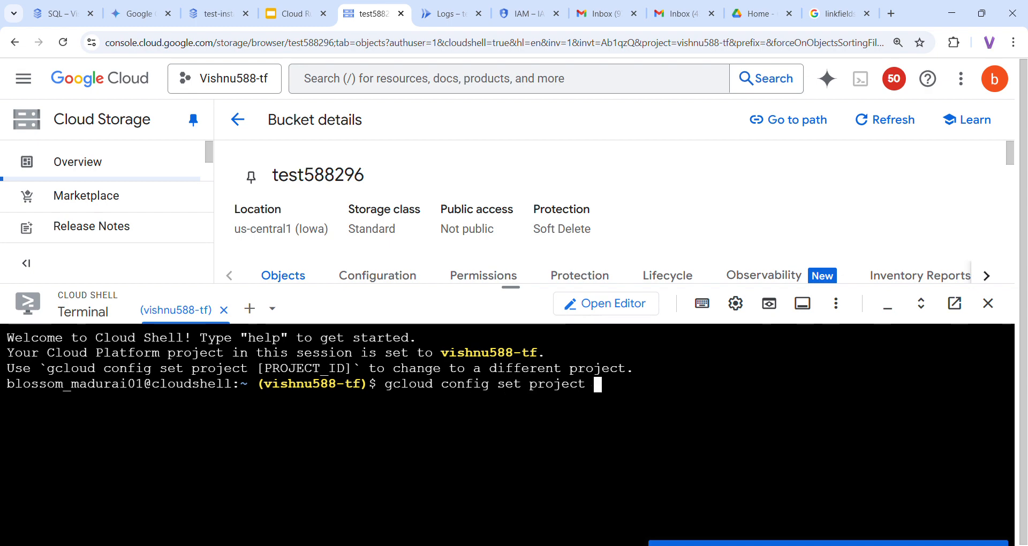
pyautogui.click(224, 79)
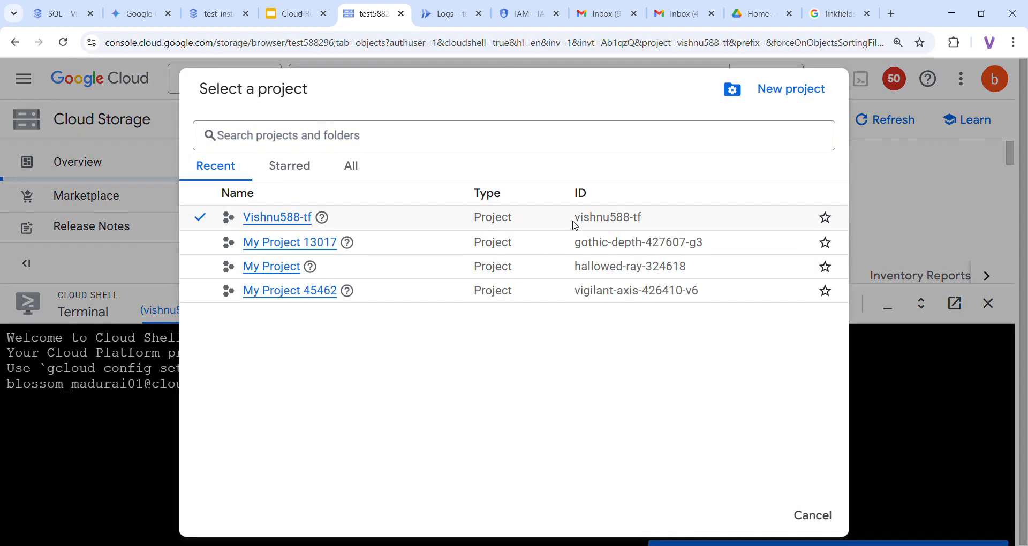
pyautogui.moveTo(572, 220); pyautogui.dragTo(659, 221)
pyautogui.hotkey('ctrl', 'c')
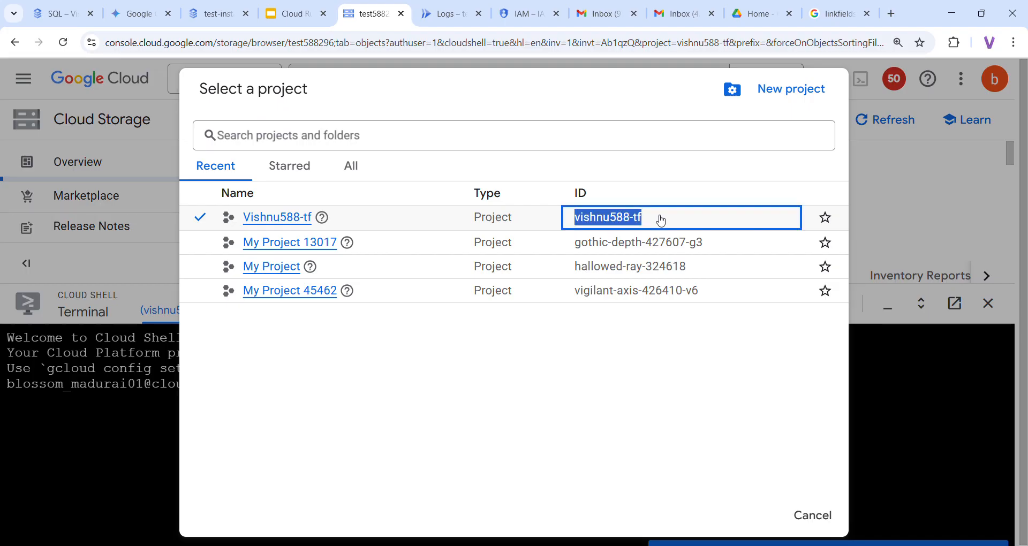
pyautogui.click(819, 515)
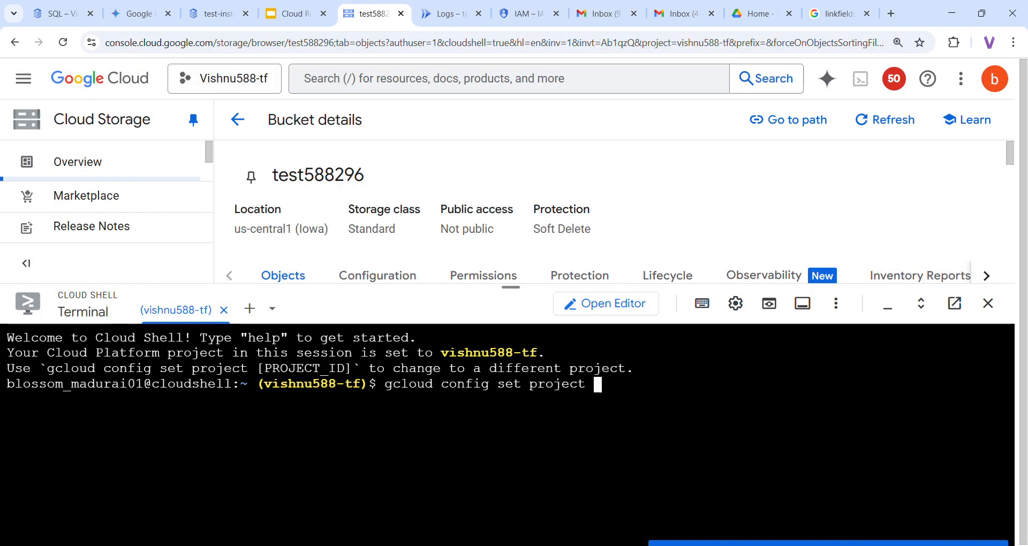
pyautogui.hotkey('ctrl', 'v')
pyautogui.press('Return')
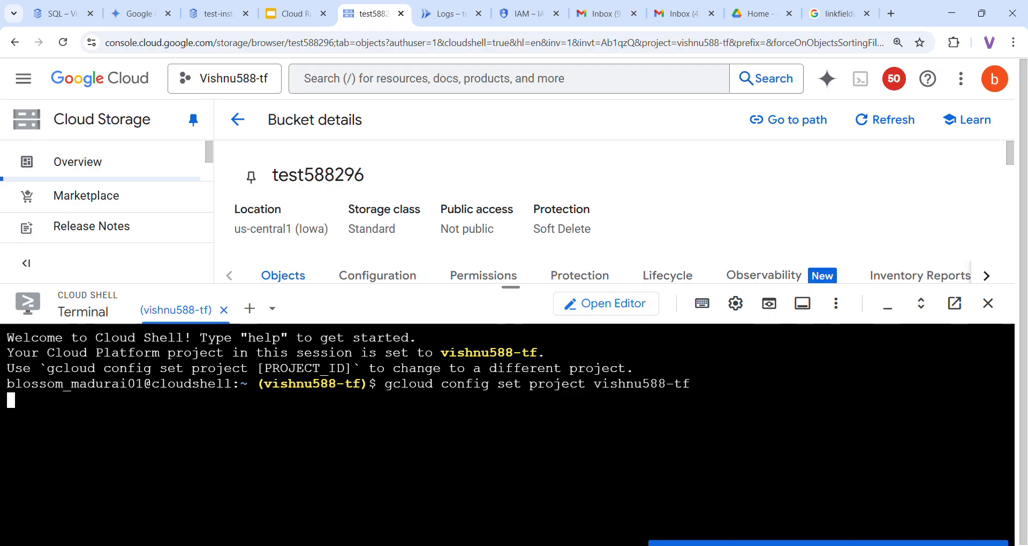
# Rerun the earlier SQL connect command to connect to test-instance as testuser
pyautogui.hotkey('ctrl', 'v')
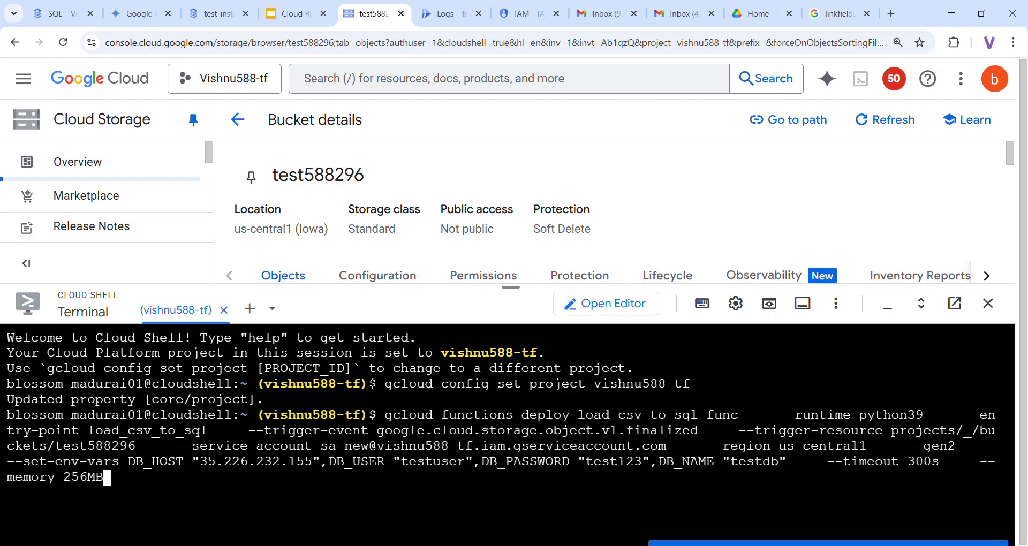
pyautogui.press('Up')
pyautogui.press('Up')
pyautogui.press('Up')
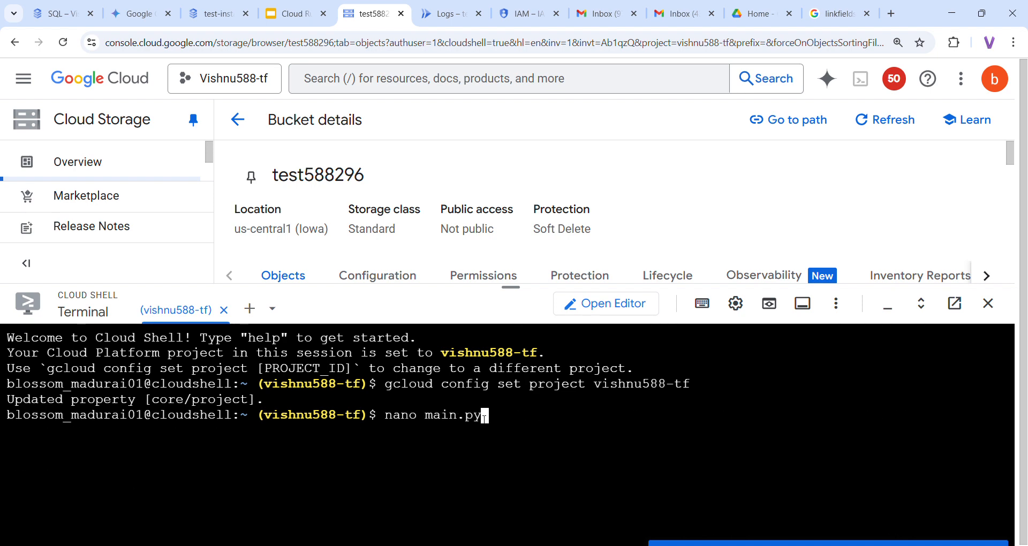
pyautogui.press('Up')
pyautogui.press('Down')
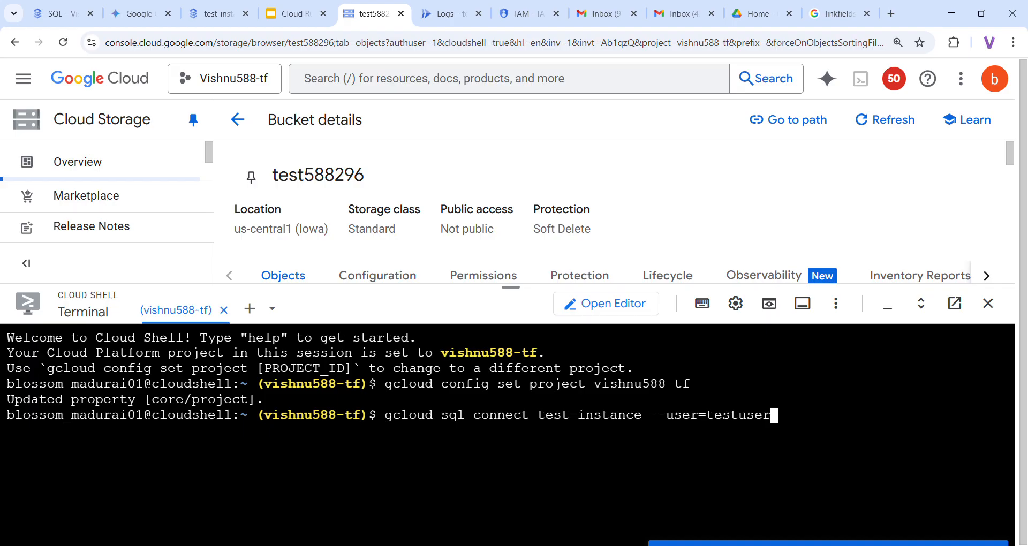
pyautogui.click(217, 14)
pyautogui.click(366, 16)
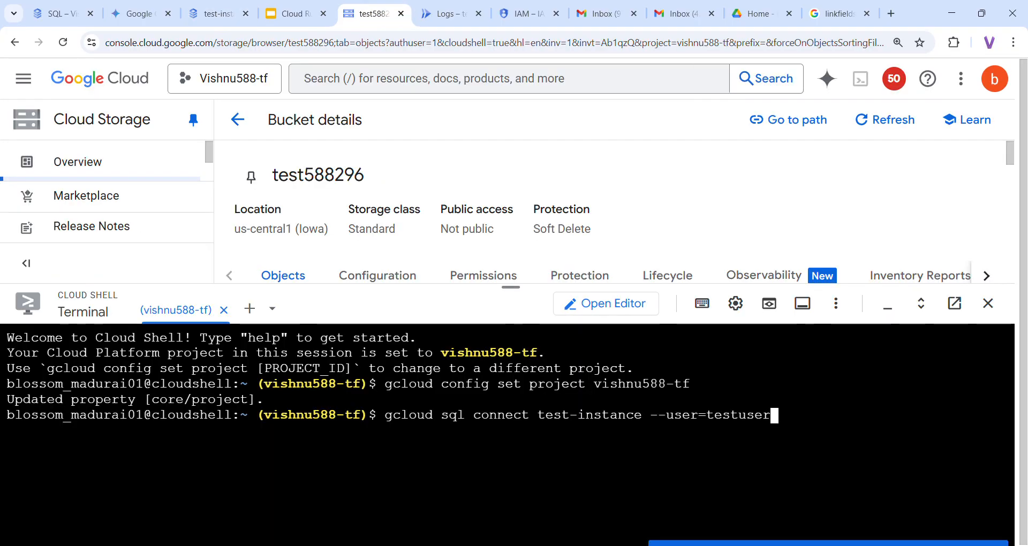
pyautogui.press('Return')
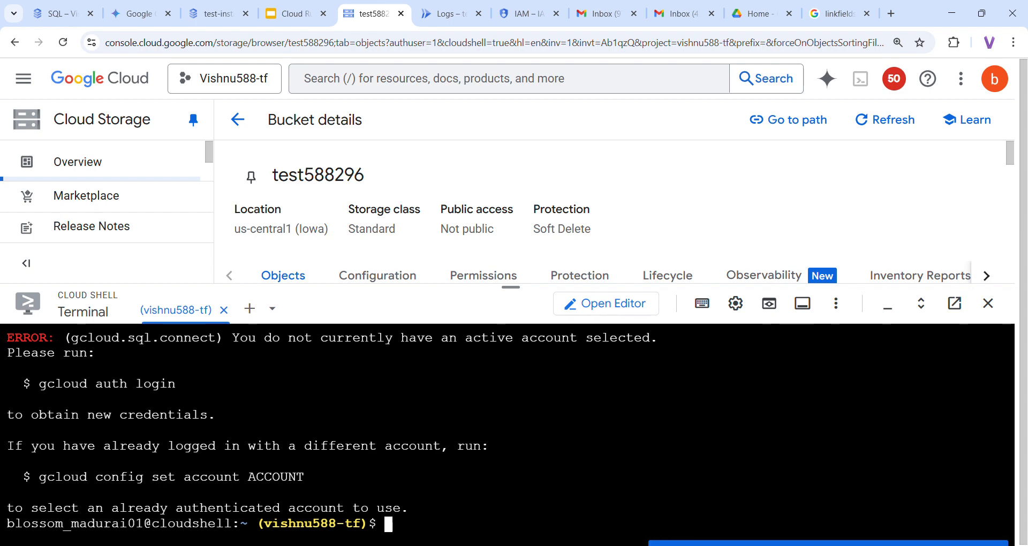
# Run 'gcloud auth login', answer Y, and open the printed sign-in link
pyautogui.write('gcloud a')
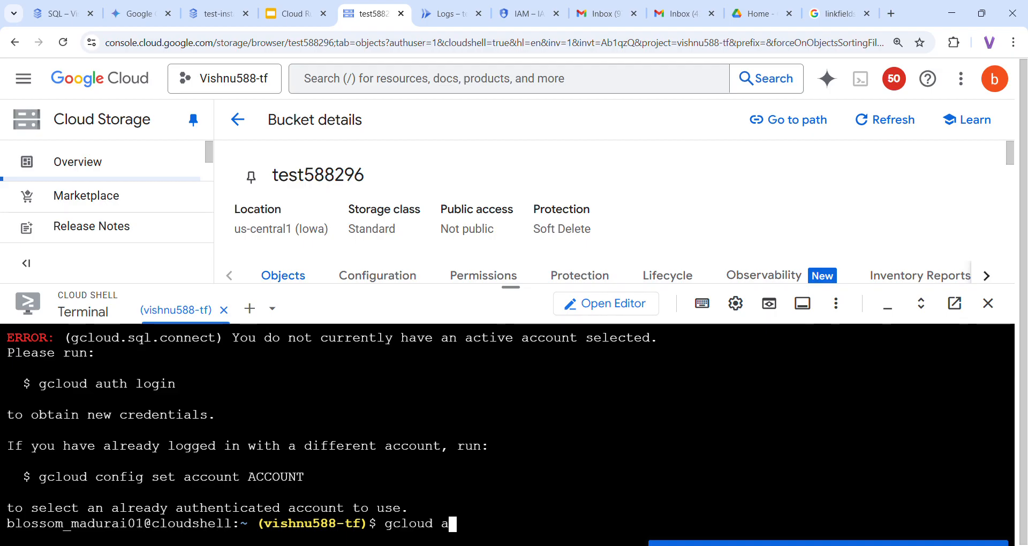
pyautogui.write('uth login')
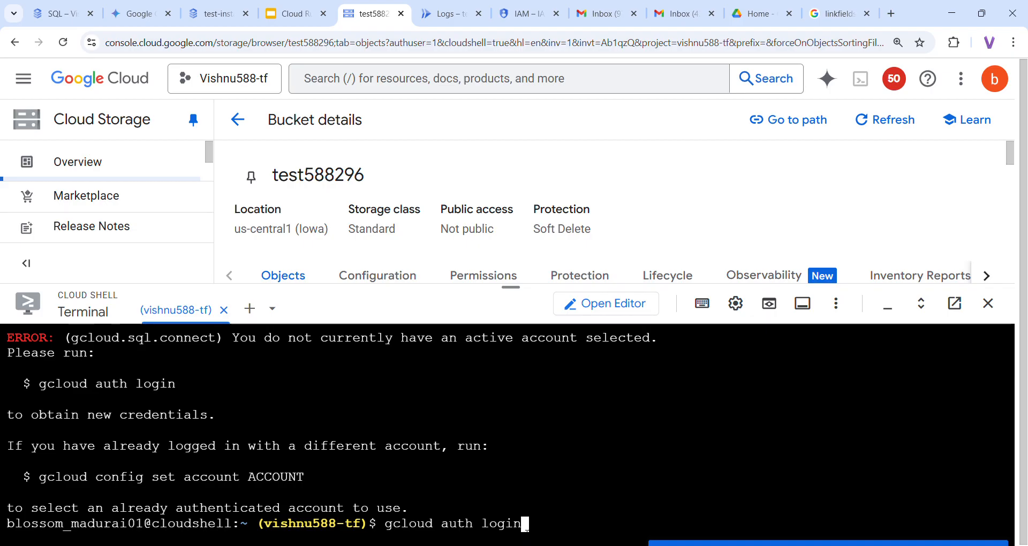
pyautogui.press('Return')
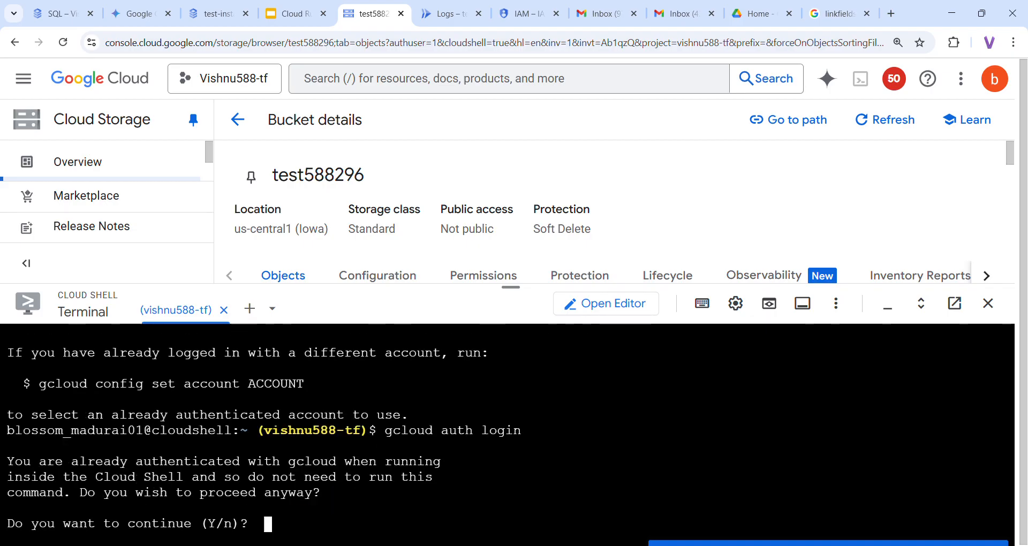
pyautogui.write('Y')
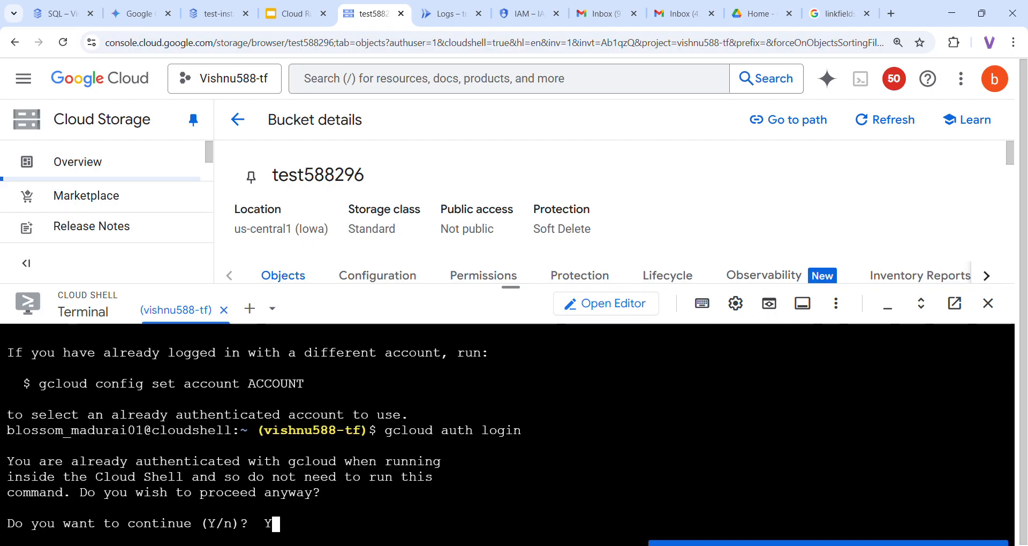
pyautogui.press('Return')
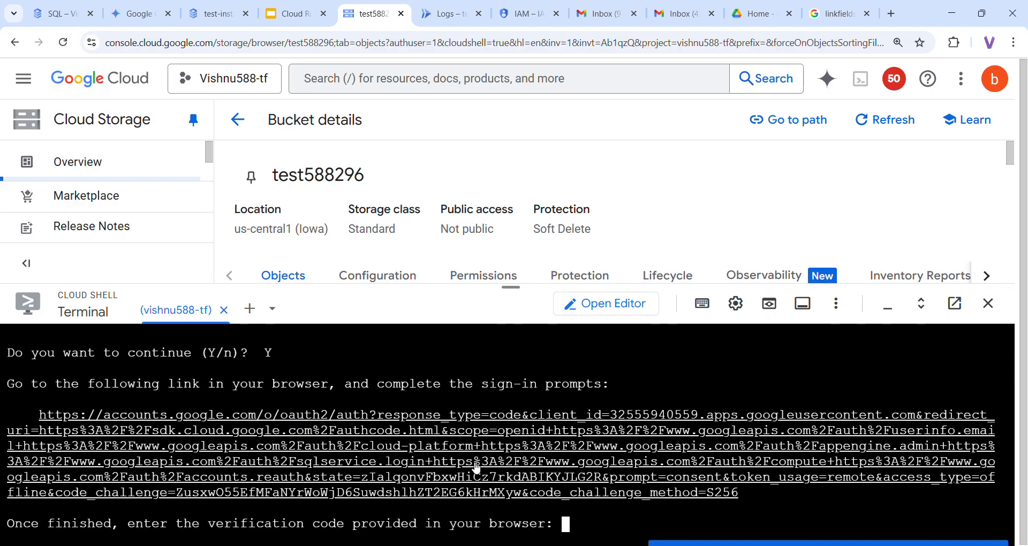
pyautogui.click(475, 468)
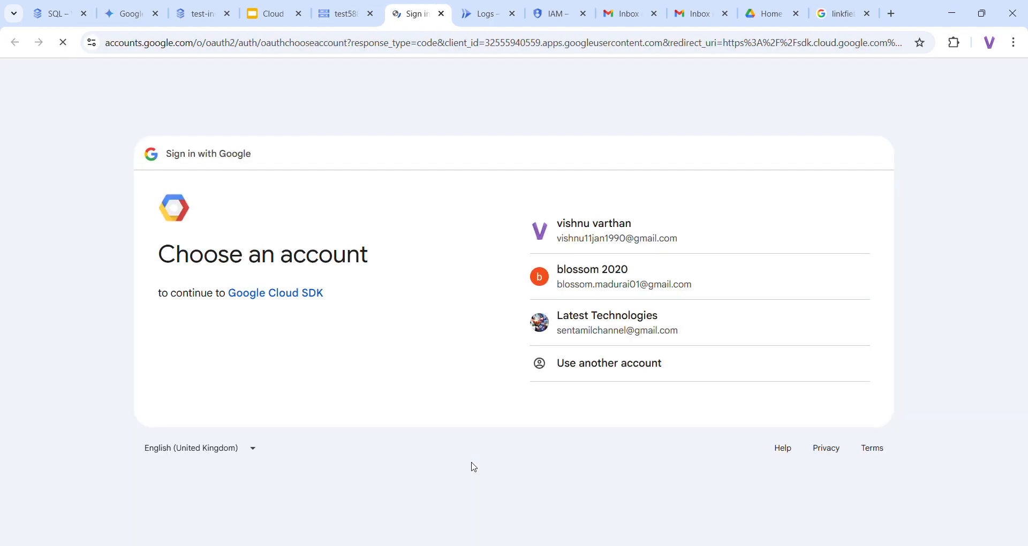
# Sign in with the chosen account, allow Google Cloud SDK access, and copy the verification code
pyautogui.click(660, 286)
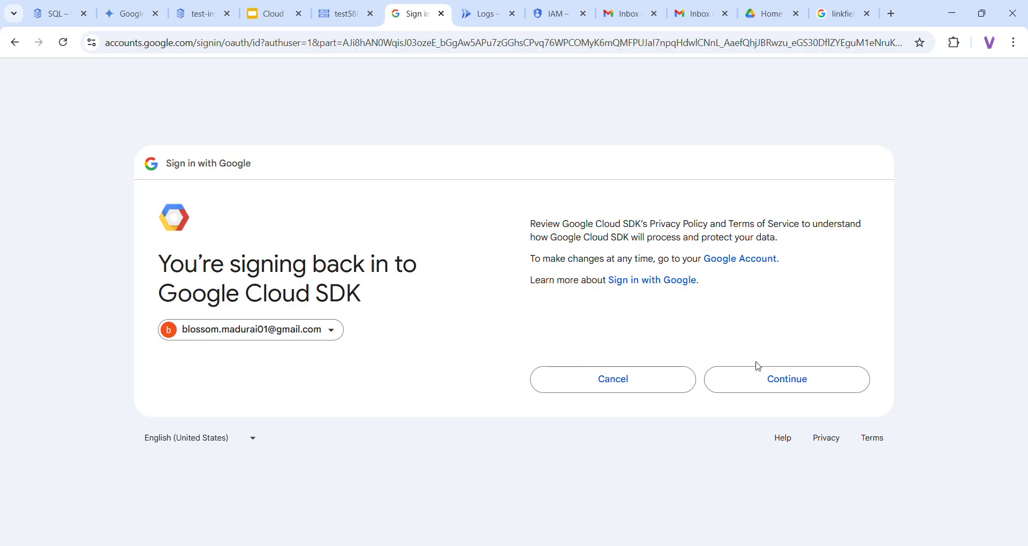
pyautogui.click(764, 379)
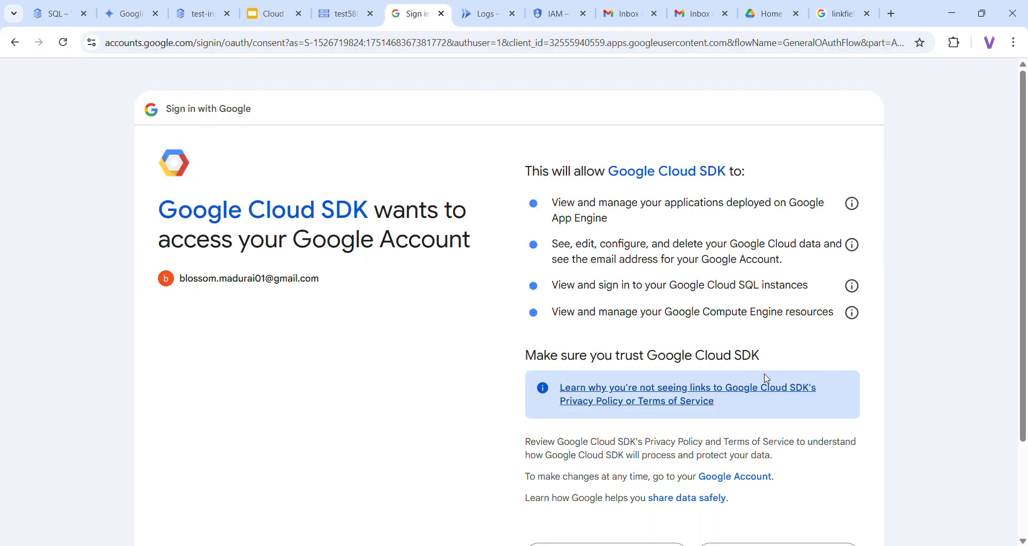
pyautogui.scroll(-3, 767, 378)
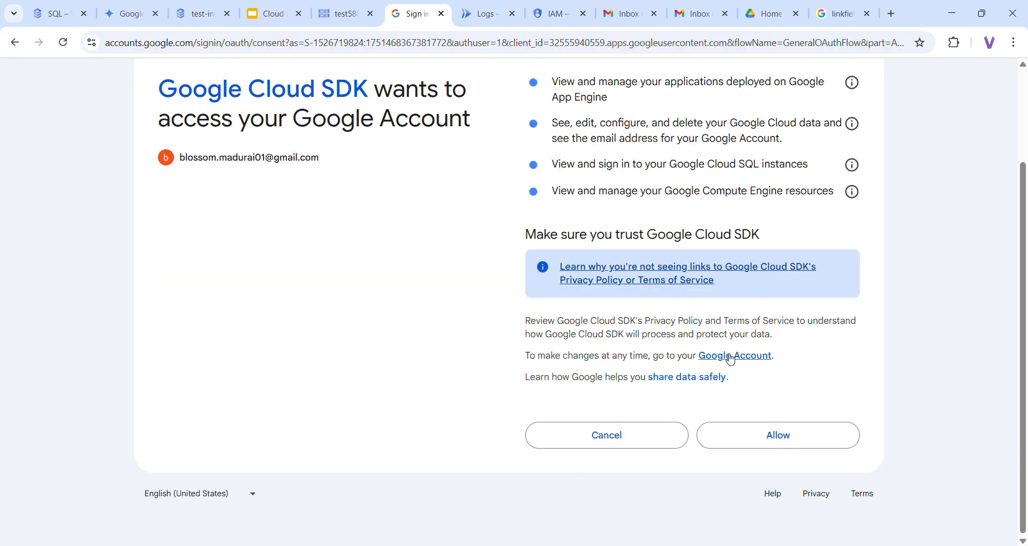
pyautogui.click(771, 437)
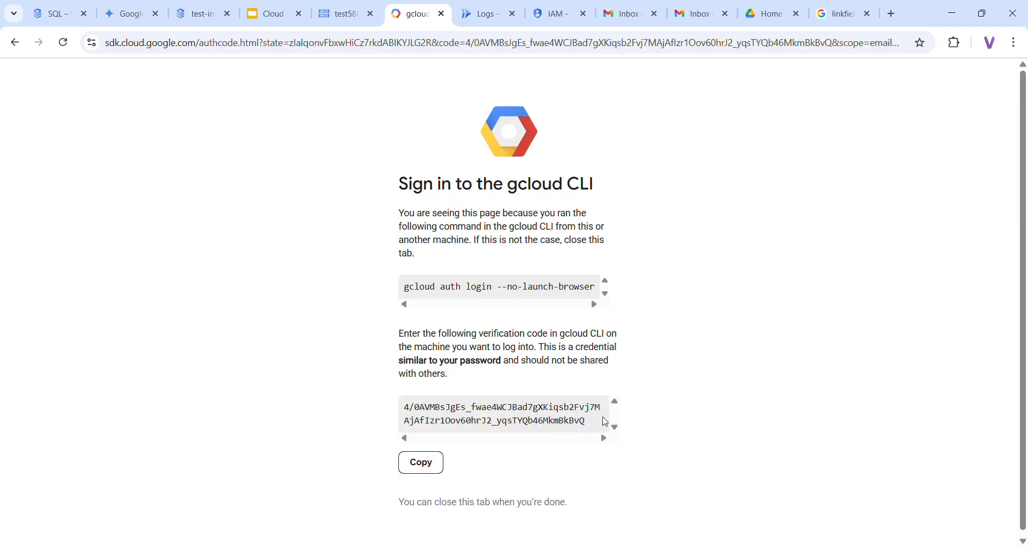
pyautogui.click(422, 463)
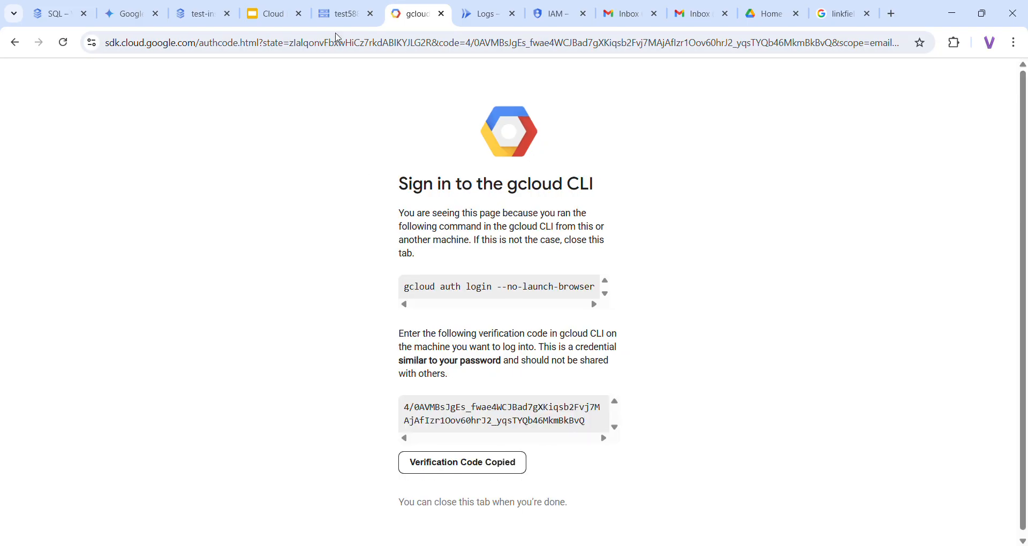
pyautogui.click(341, 16)
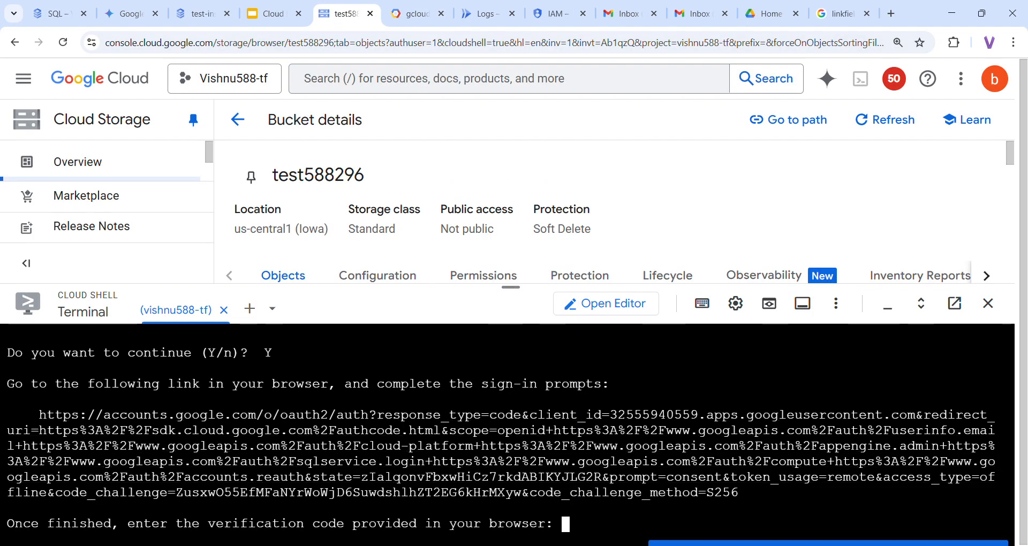
# Finish Cloud Shell sign-in with the verification code and set the project to vishnu588-tf
pyautogui.hotkey('ctrl', 'v')
pyautogui.press('Return')
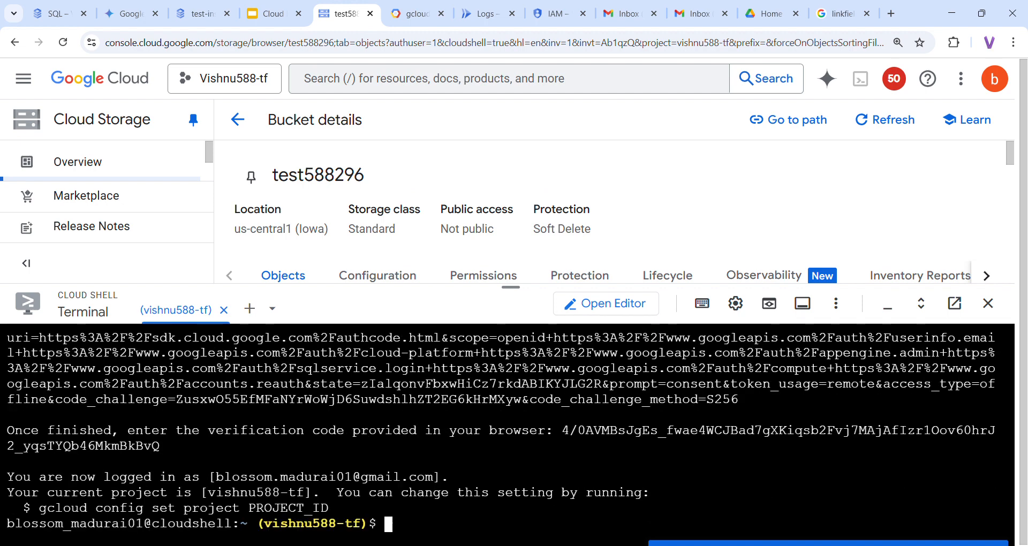
pyautogui.press('Up')
pyautogui.press('Up')
pyautogui.press('Up')
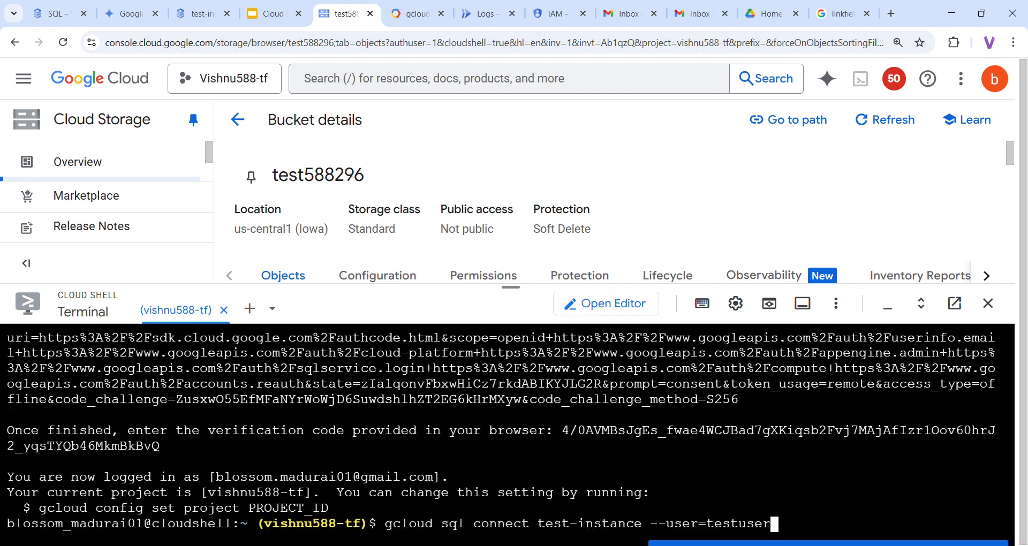
pyautogui.press('Return')
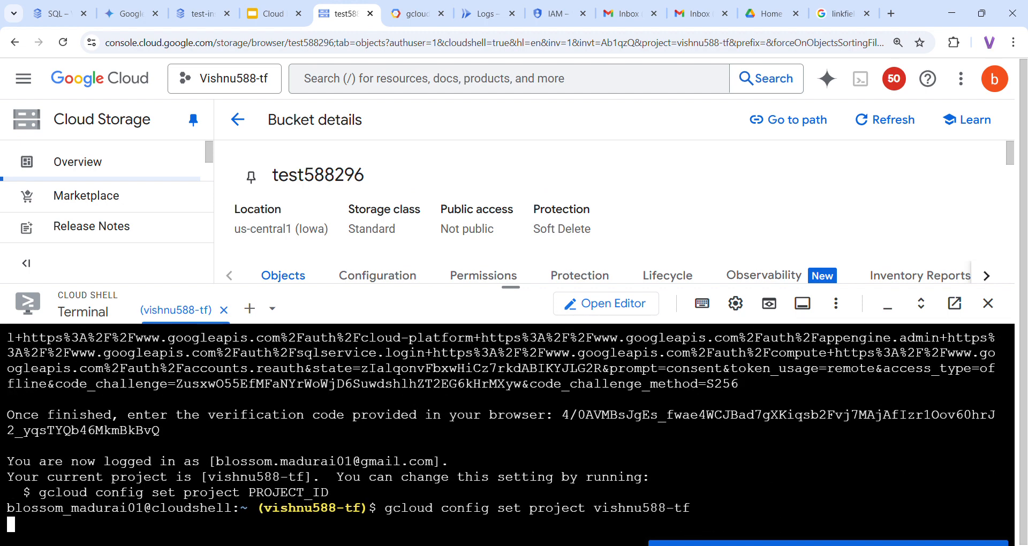
# Connect to test-instance as testuser with gcloud sql connect and enter the user's password
pyautogui.press('Up')
pyautogui.press('Up')
pyautogui.press('Down')
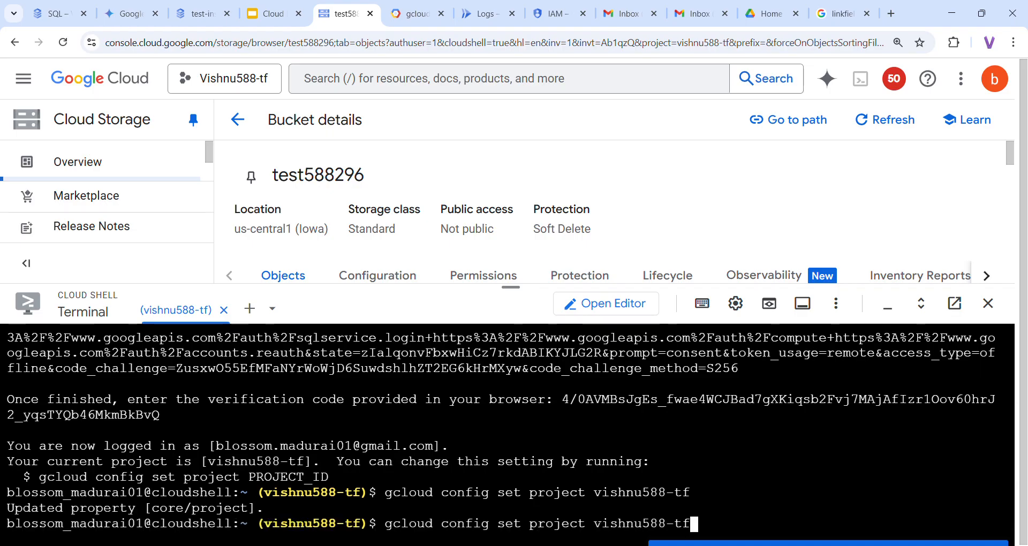
pyautogui.press('Up')
pyautogui.press('Up')
pyautogui.press('Down')
pyautogui.press('Down')
pyautogui.press('Up')
pyautogui.press('Up')
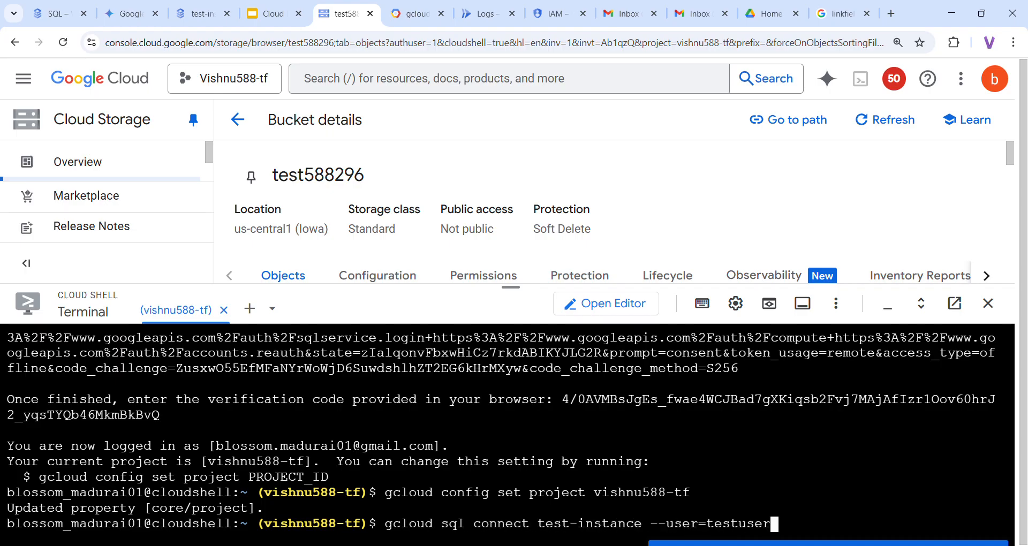
pyautogui.press('Return')
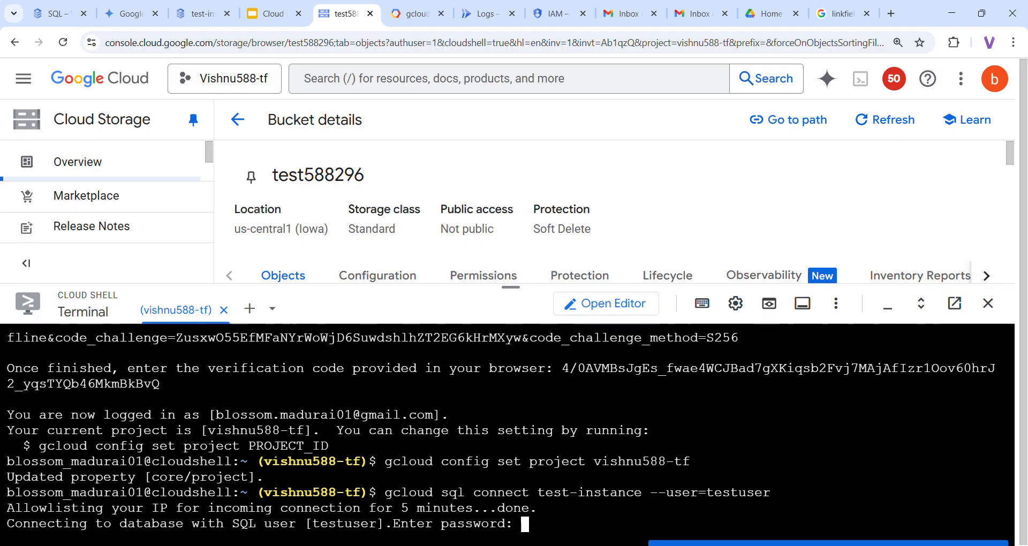
pyautogui.press('Return')
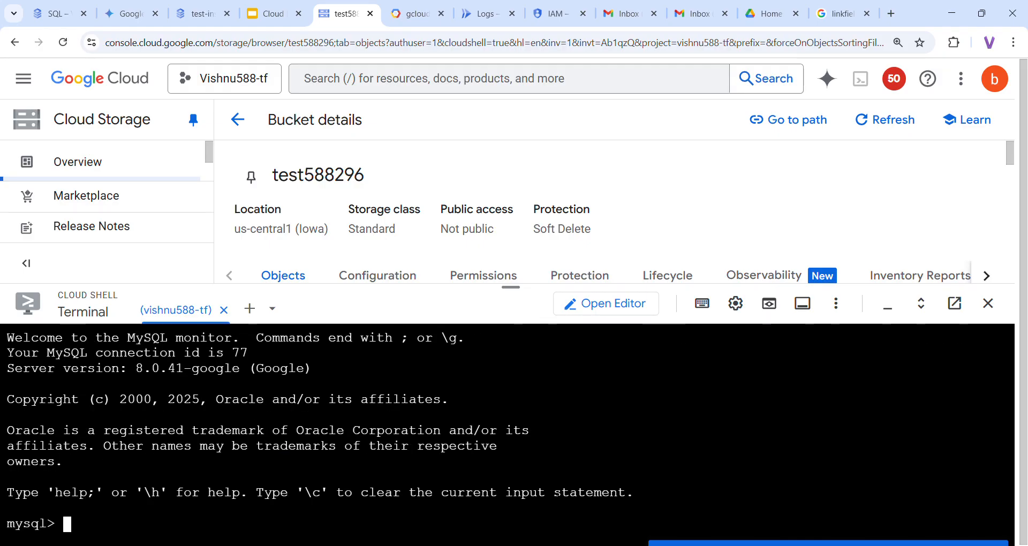
# Switch to the testdb database and create the customers table with id, name and email columns
pyautogui.write('use tes')
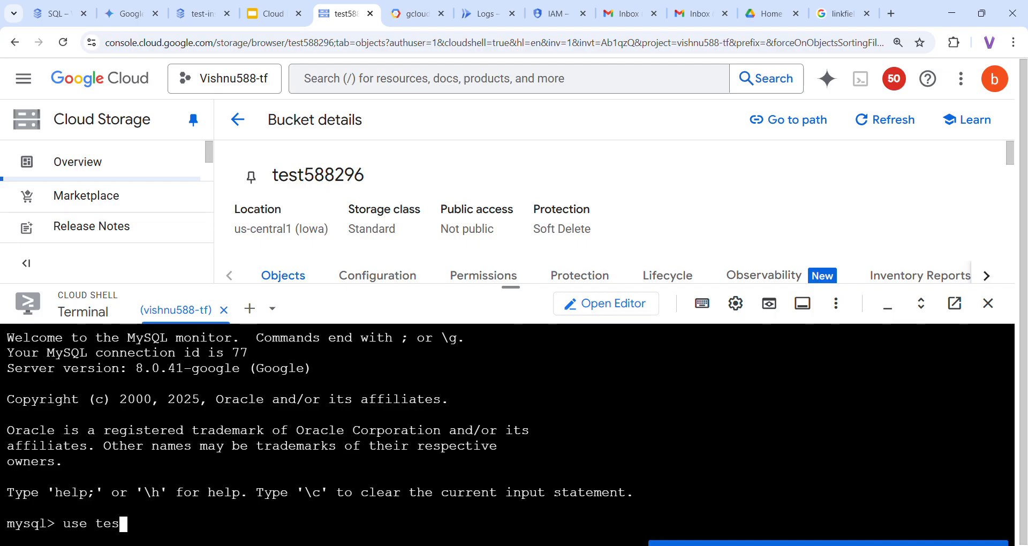
pyautogui.write('tdb;')
pyautogui.press('Return')
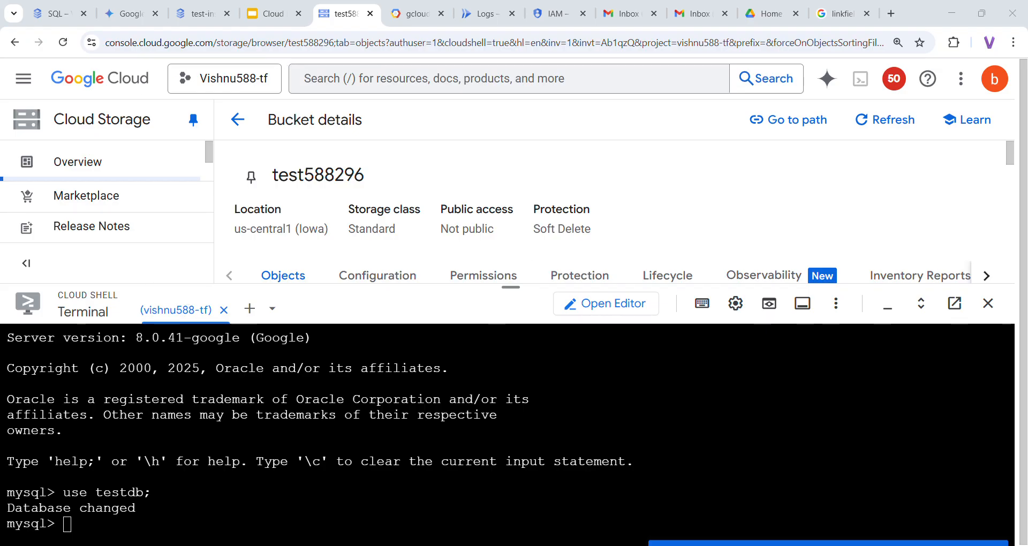
pyautogui.hotkey('alt', 'Tab')
pyautogui.hotkey('ctrl', 'v')
pyautogui.press('Return')
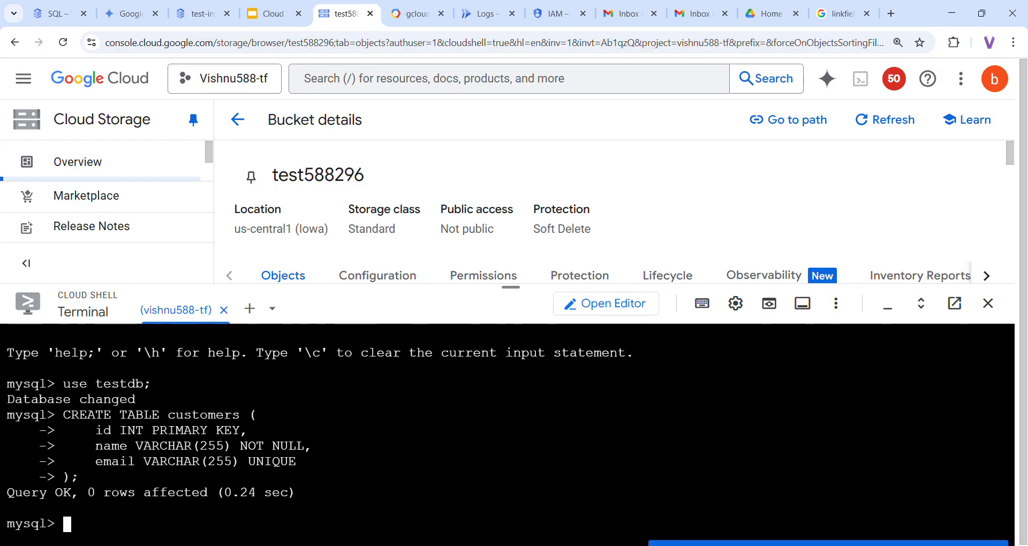
# Verify the customers table structure and that it is empty, then return to the Cloud Run Function slides
pyautogui.write('descr')
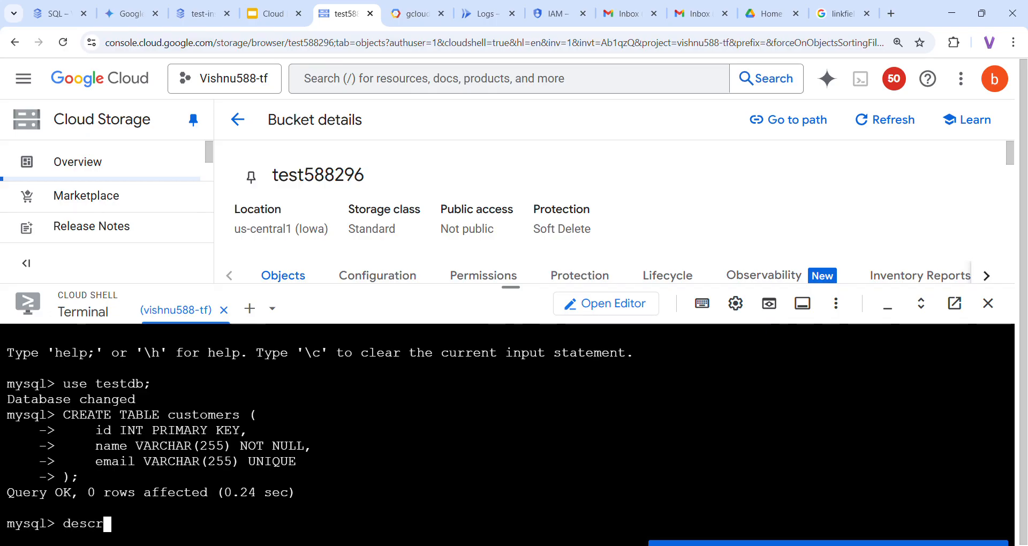
pyautogui.write('ibe customers;')
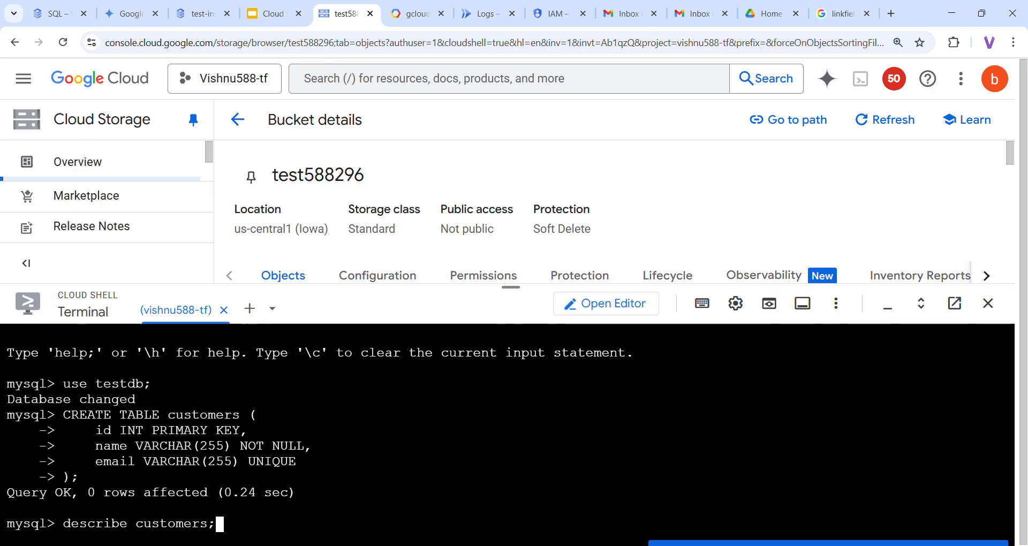
pyautogui.press('Return')
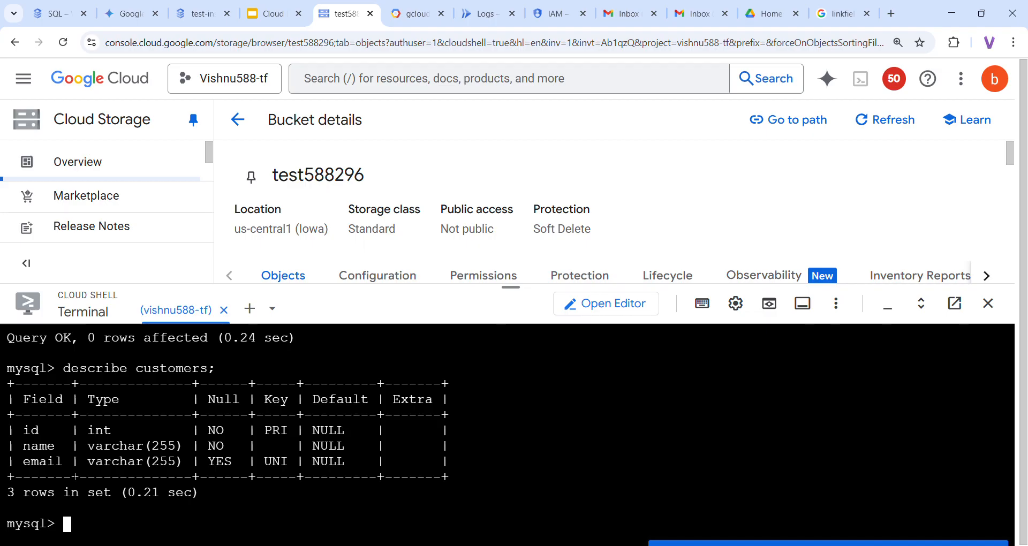
pyautogui.write('sele')
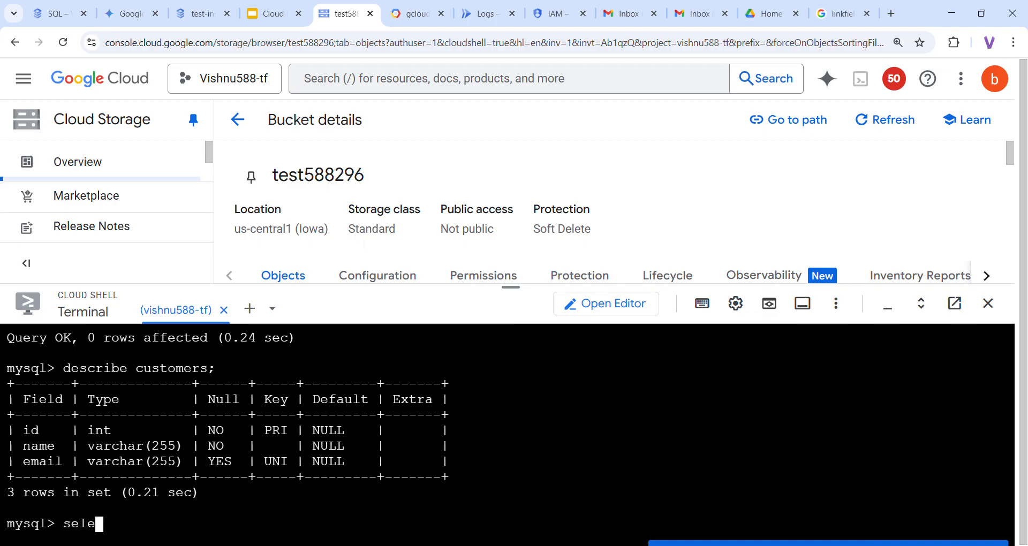
pyautogui.write('ct * fr')
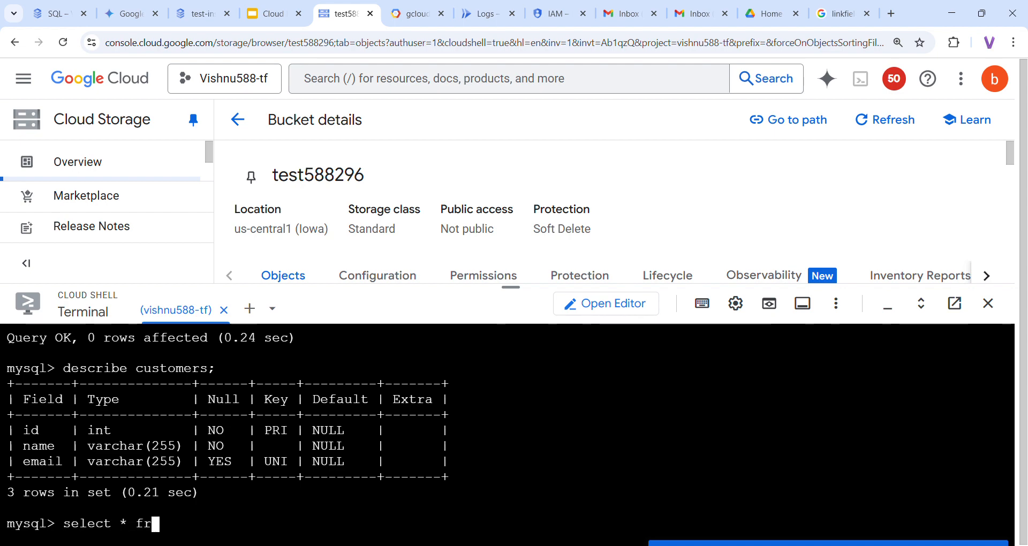
pyautogui.write('om customer')
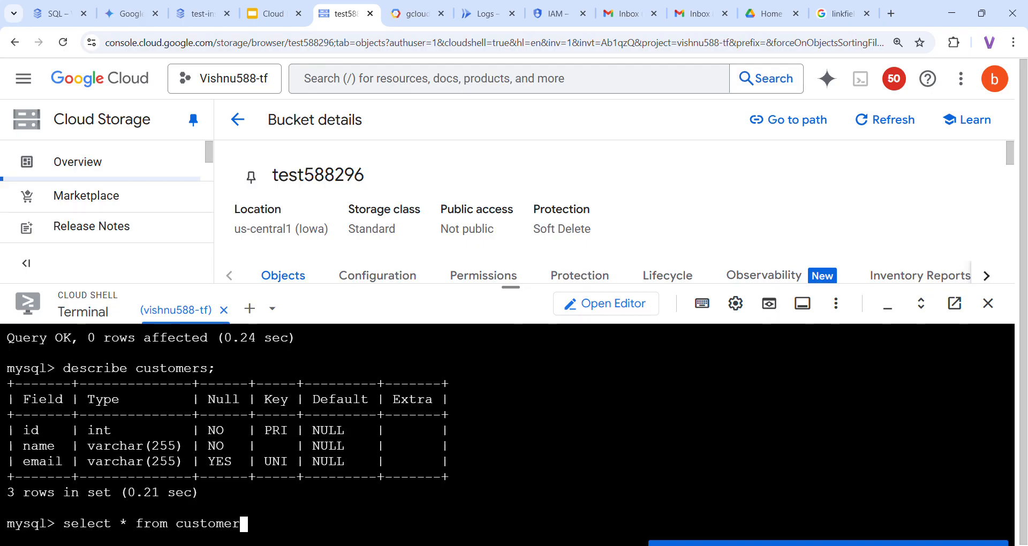
pyautogui.write('s;')
pyautogui.press('Return')
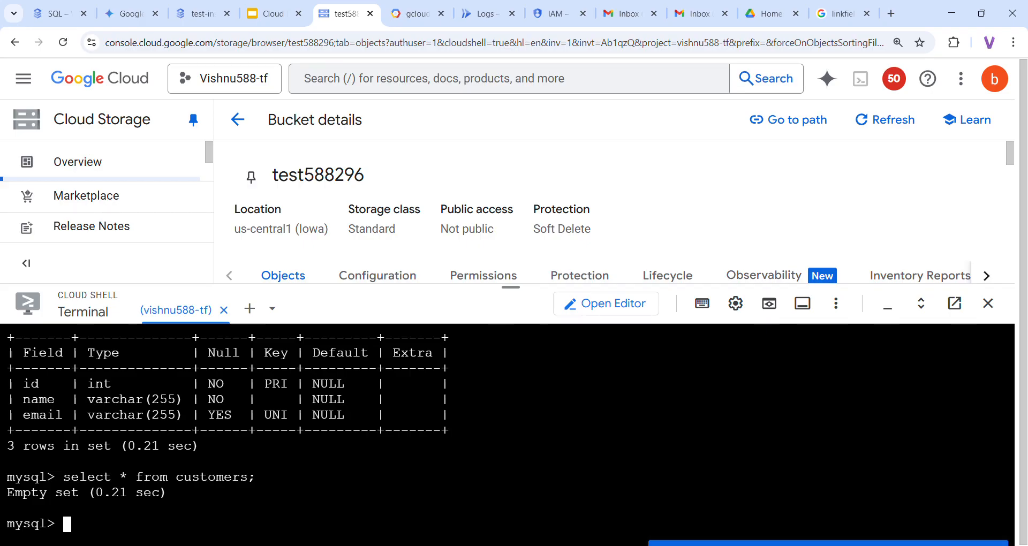
pyautogui.click(249, 8)
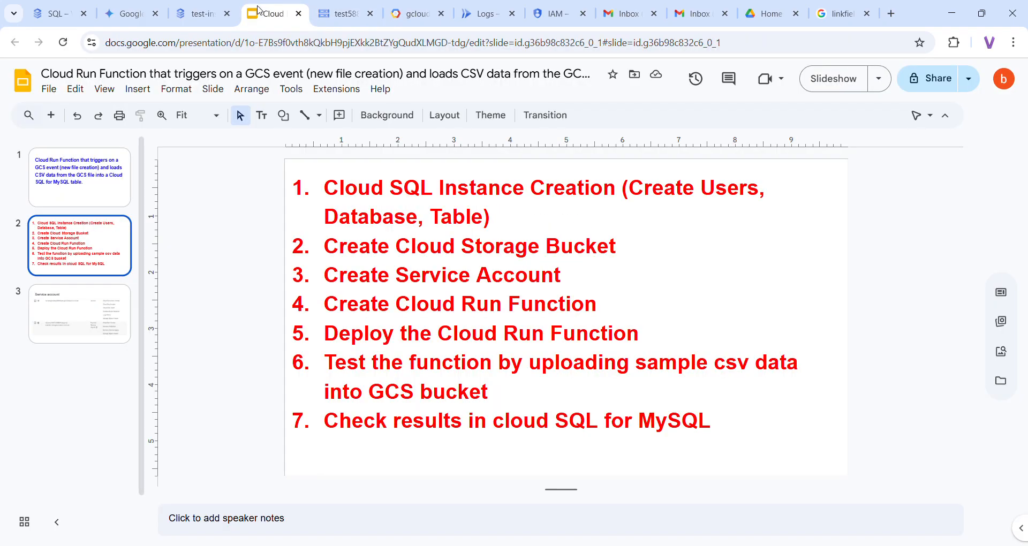